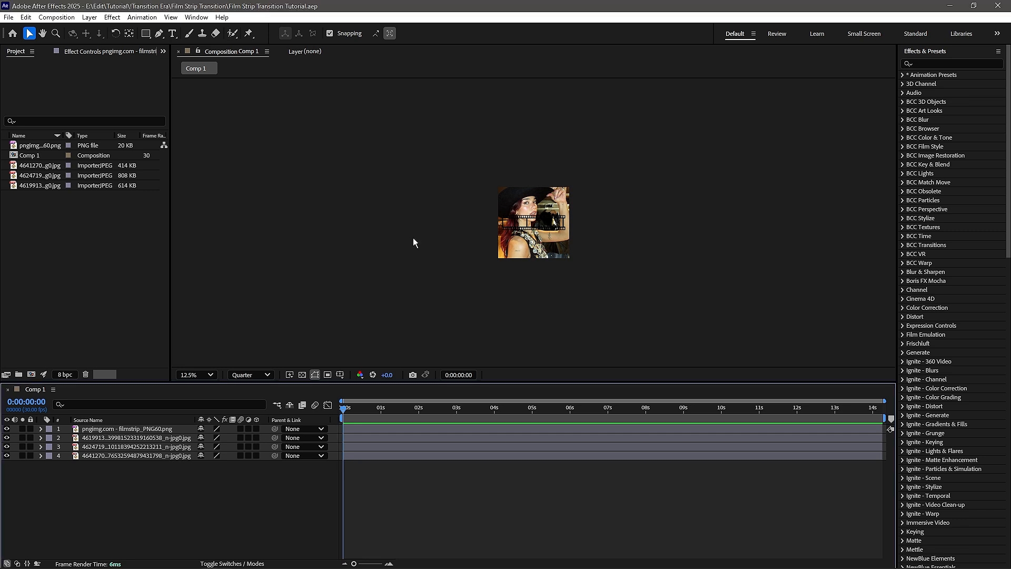
# Solo the film strip layer and each of the three photo layers in turn to examine their contents.
pyautogui.press('.')
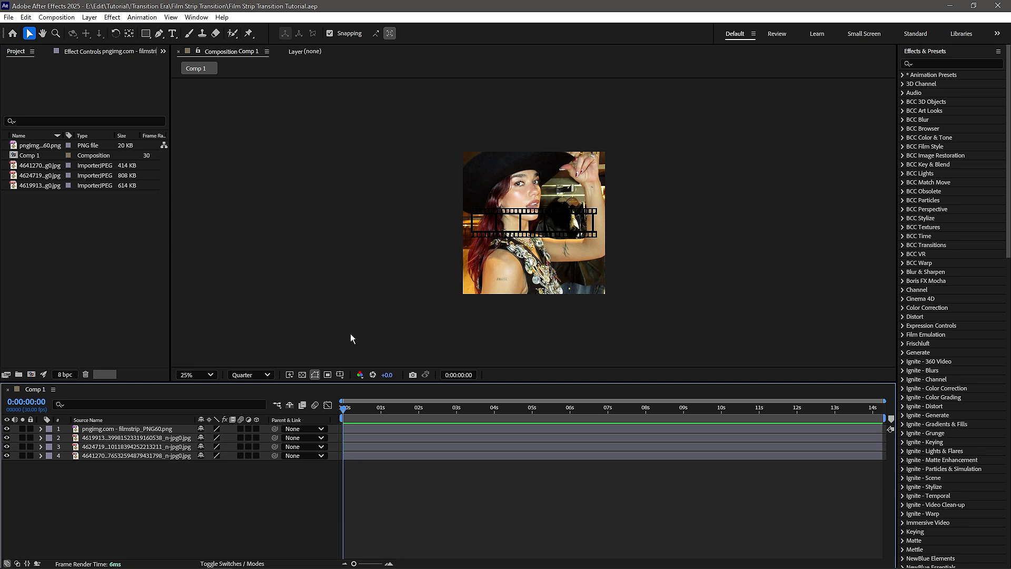
pyautogui.click(22, 429)
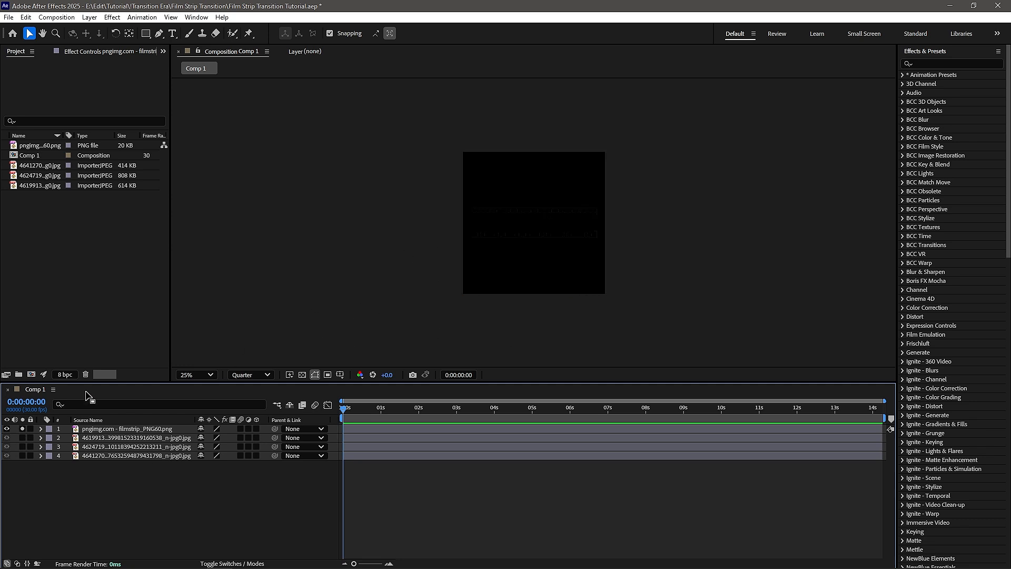
pyautogui.press('.')
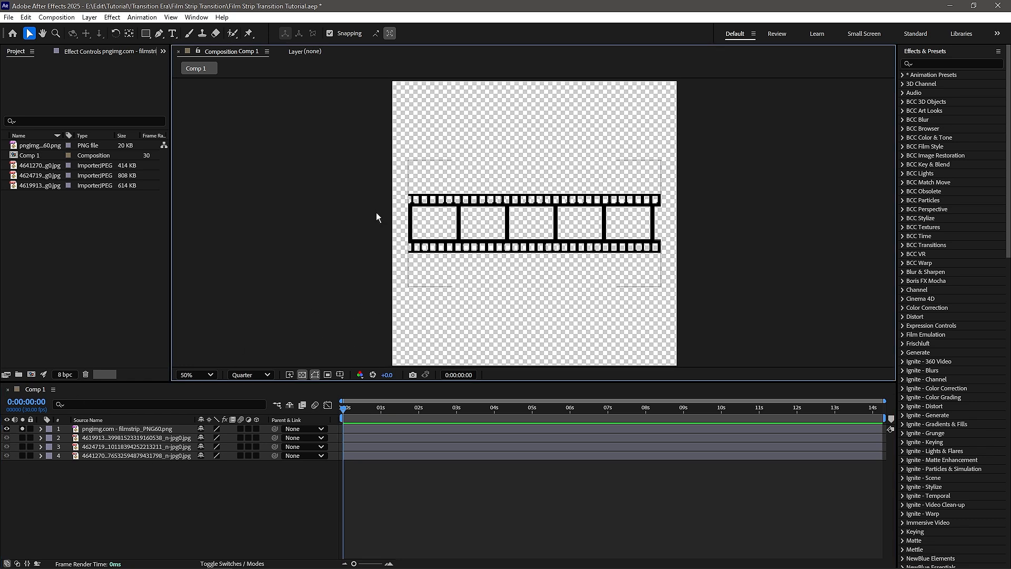
pyautogui.keyDown('alt'); pyautogui.click(23, 438); pyautogui.keyUp('alt')
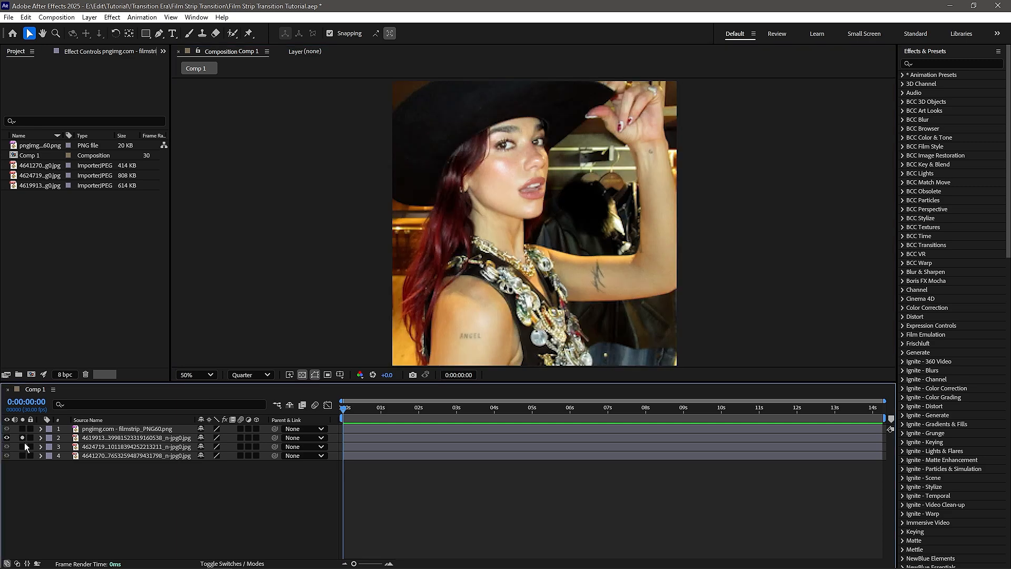
pyautogui.click(23, 438)
pyautogui.click(22, 447)
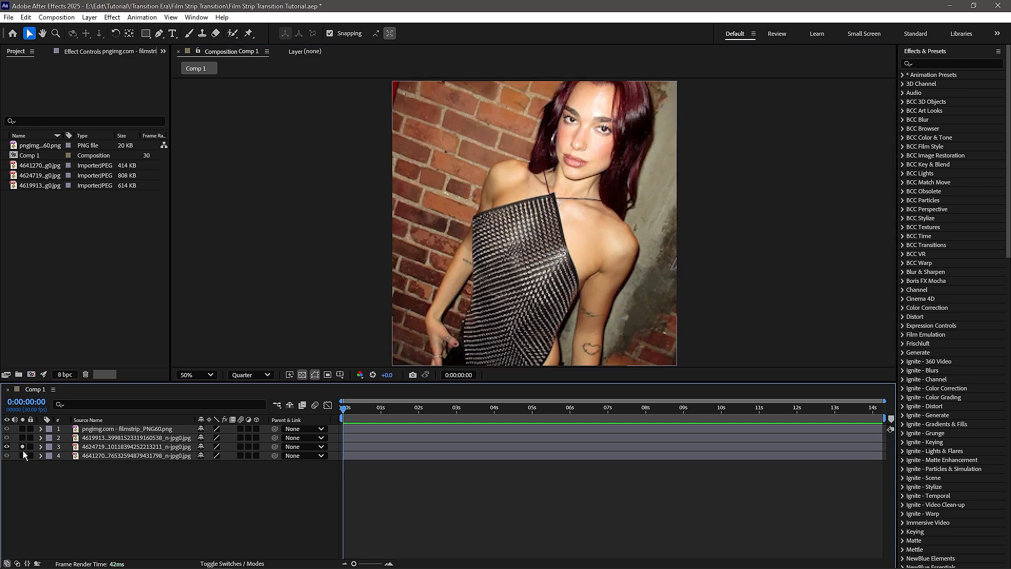
pyautogui.click(23, 446)
pyautogui.click(22, 456)
pyautogui.click(23, 455)
pyautogui.click(22, 455)
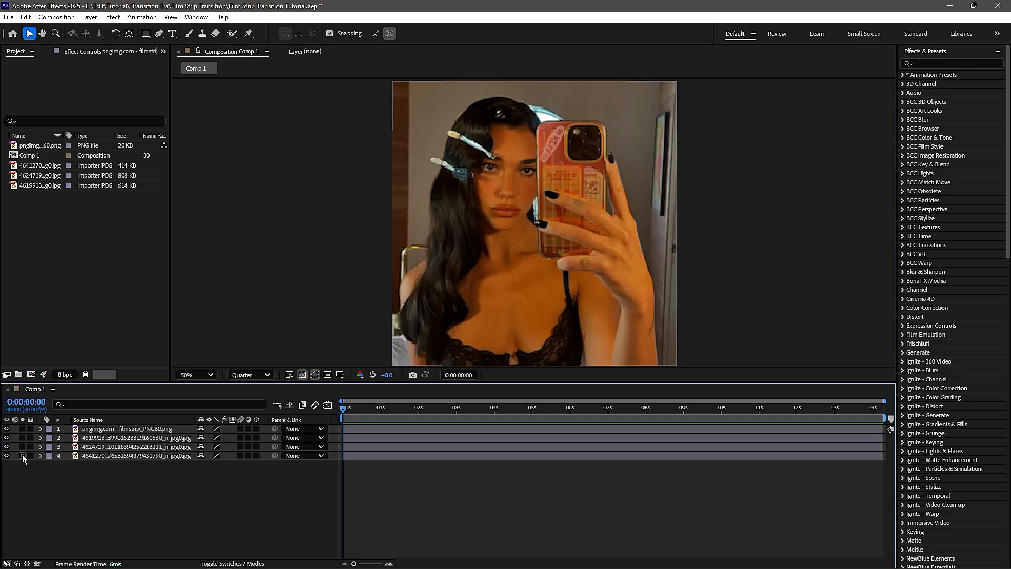
pyautogui.click(22, 456)
# Examine how the layers are grouped: the film strip with three photos above, and the two photo layers beneath.
pyautogui.click(153, 429)
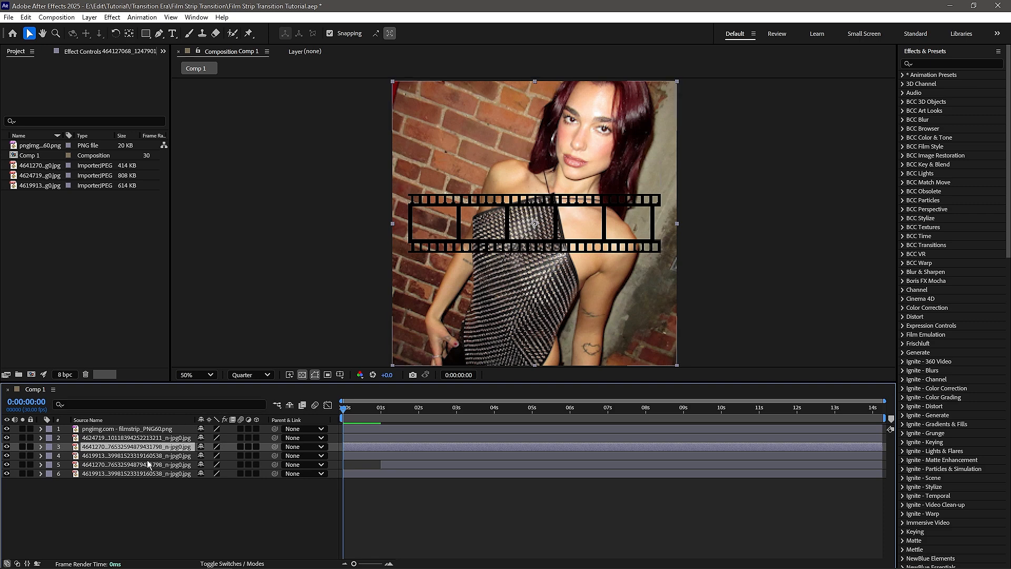
pyautogui.click(130, 431)
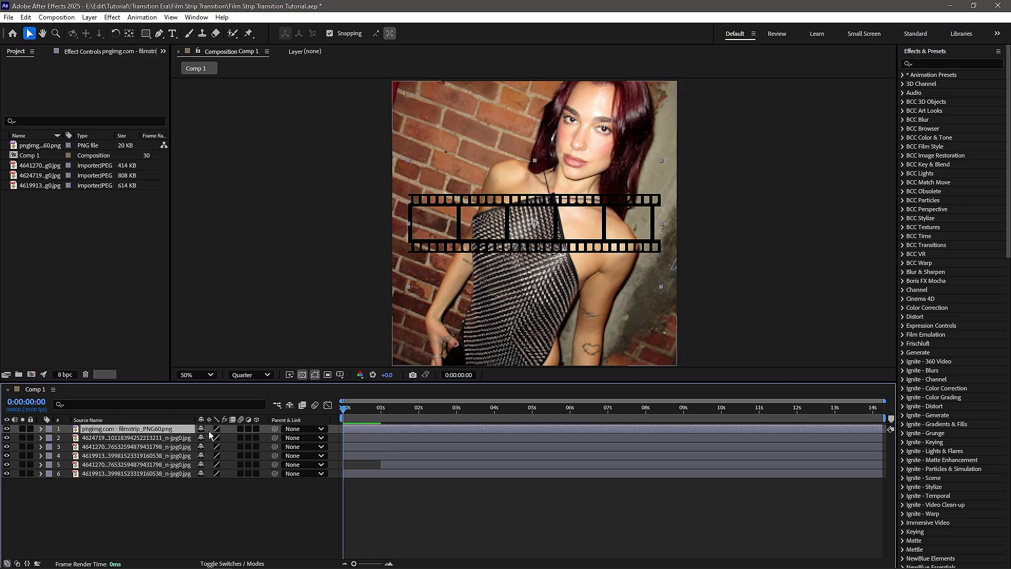
pyautogui.keyDown('shift'); pyautogui.click(382, 454); pyautogui.keyUp('shift')
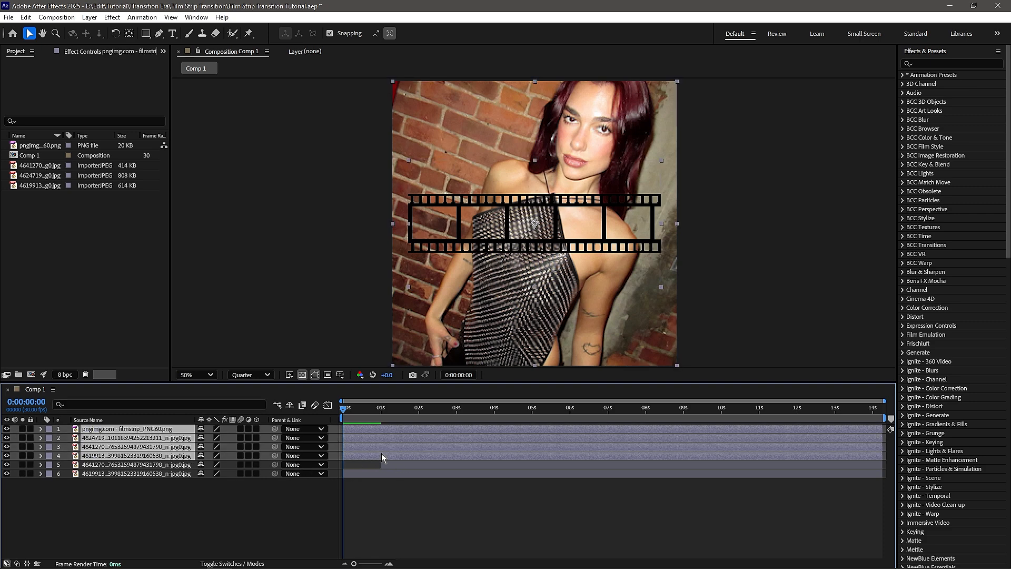
pyautogui.click(368, 462)
pyautogui.click(392, 459)
pyautogui.click(390, 470)
pyautogui.keyDown('shift'); pyautogui.click(390, 466); pyautogui.keyUp('shift')
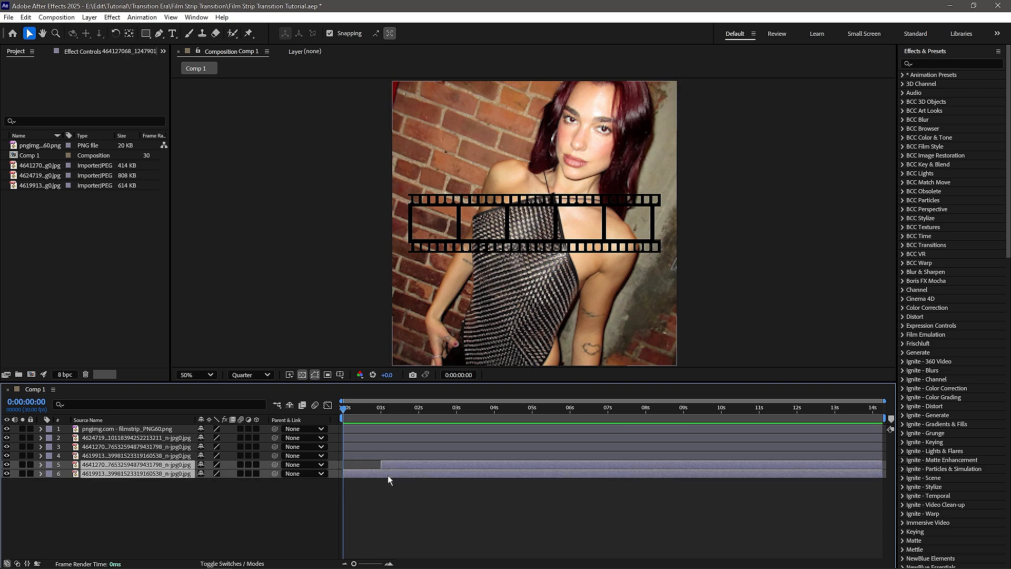
pyautogui.click(404, 500)
pyautogui.click(372, 454)
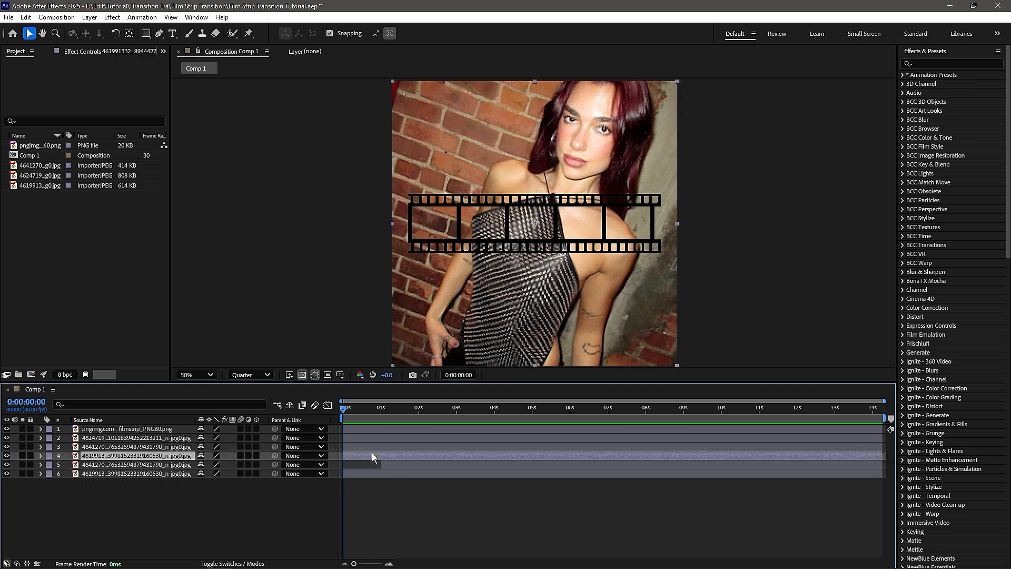
pyautogui.keyDown('shift'); pyautogui.click(357, 429); pyautogui.keyUp('shift')
# Pre-compose the film strip layer together with the three photo layers directly beneath it.
pyautogui.click(346, 427)
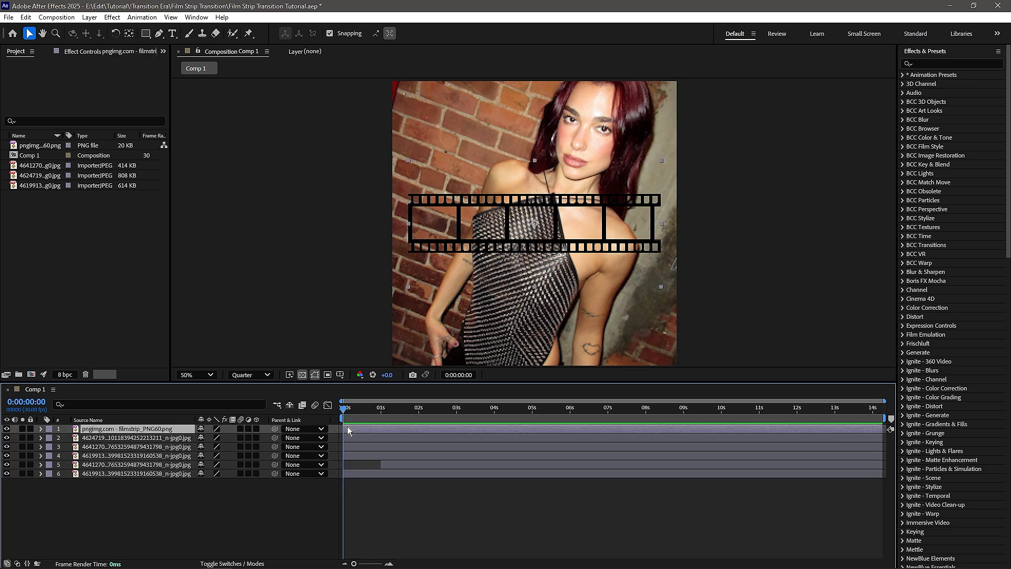
pyautogui.keyDown('shift'); pyautogui.click(362, 455); pyautogui.keyUp('shift')
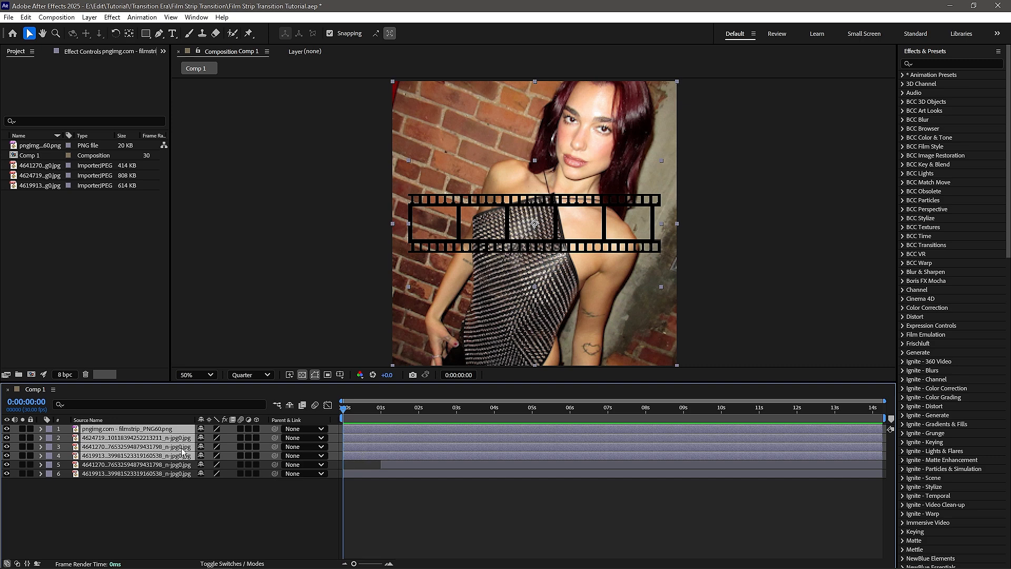
pyautogui.rightClick(167, 460)
pyautogui.click(211, 390)
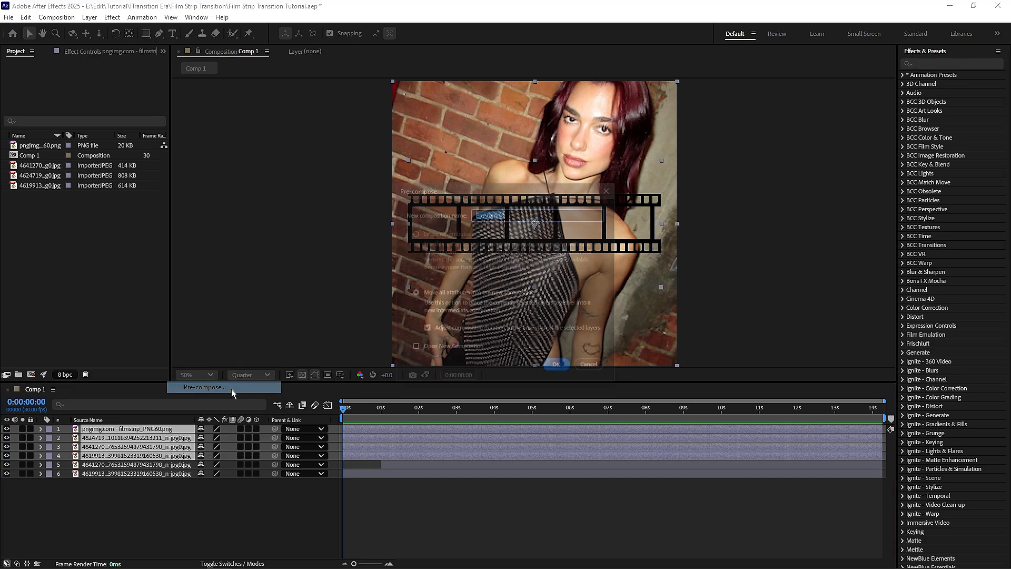
pyautogui.click(558, 367)
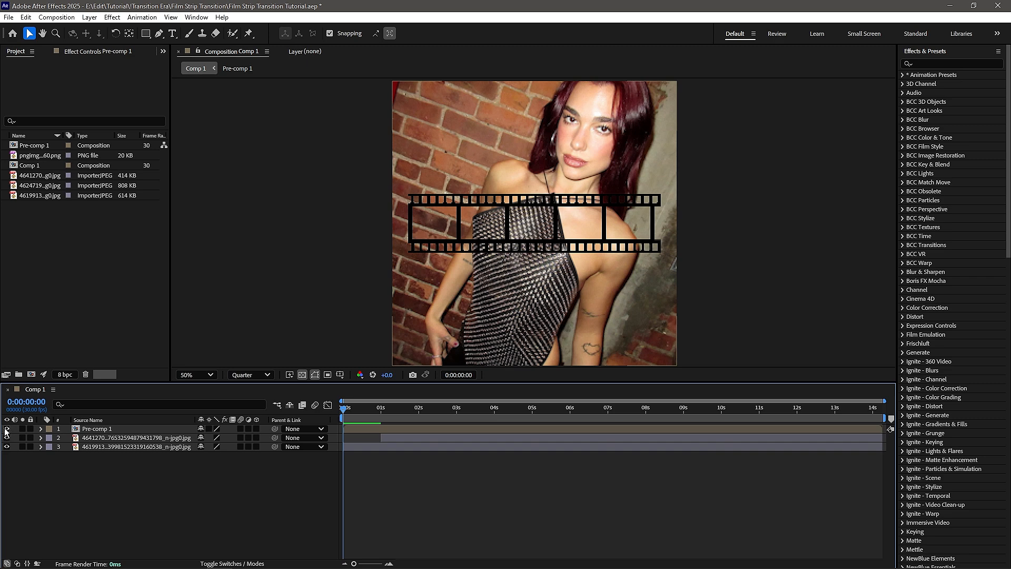
# Hide the film strip pre-comp and pre-compose the bottom photo layer, moving all attributes into the new composition.
pyautogui.click(7, 429)
pyautogui.moveTo(342, 408)
pyautogui.mouseDown()
pyautogui.moveTo(394, 409)
pyautogui.moveTo(343, 408)
pyautogui.mouseUp()
pyautogui.click(397, 447)
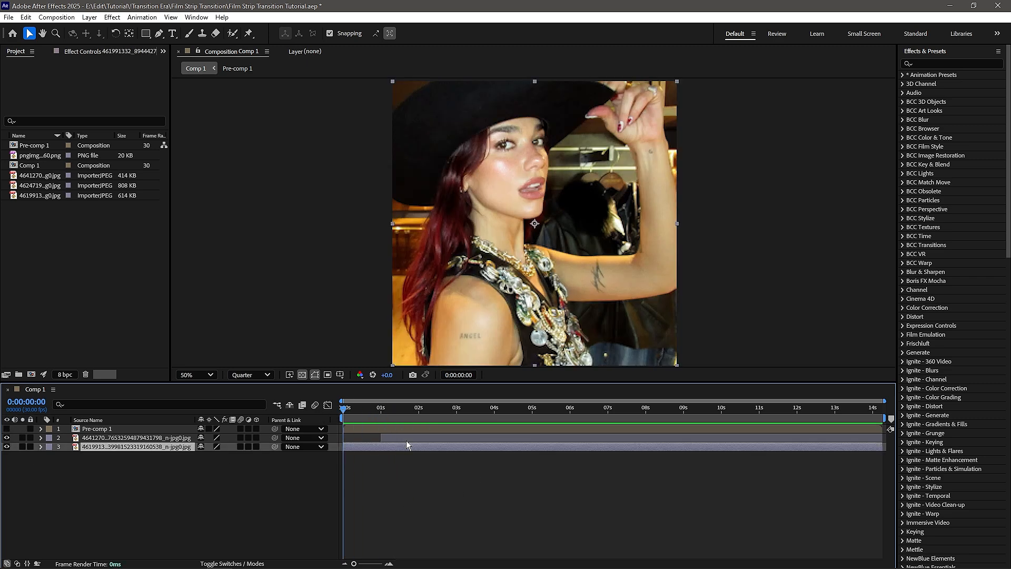
pyautogui.rightClick(376, 444)
pyautogui.click(412, 378)
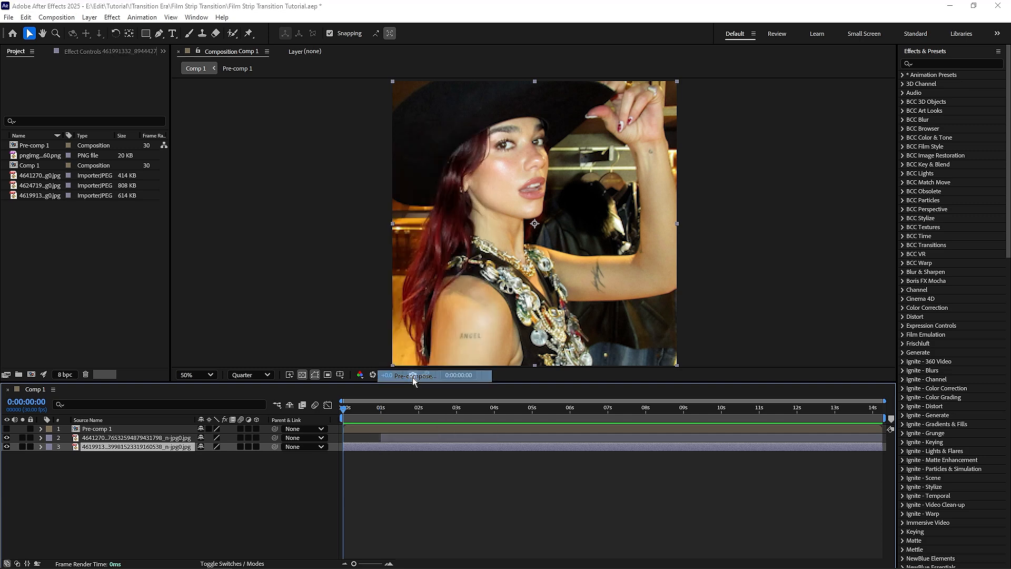
pyautogui.click(415, 293)
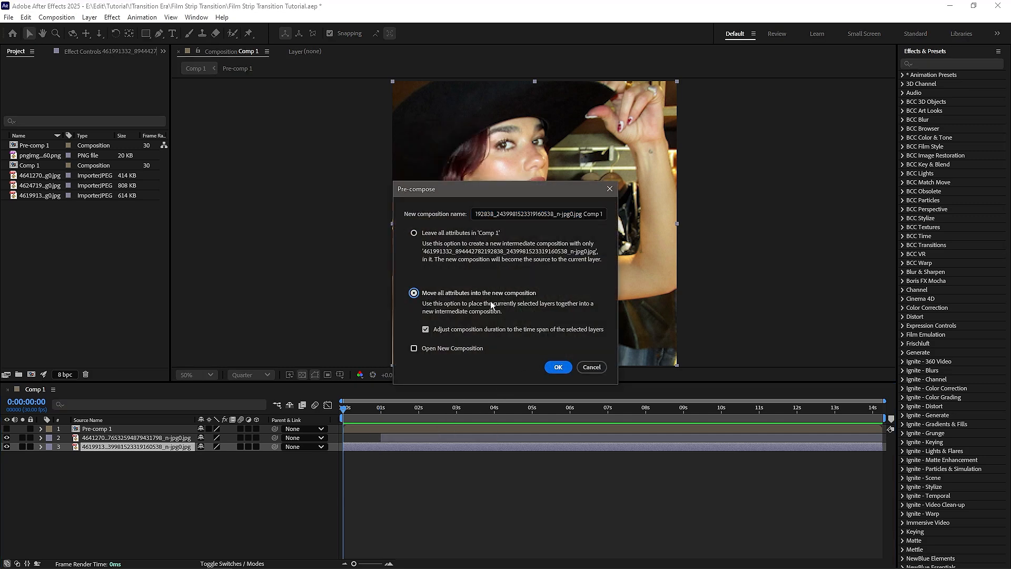
pyautogui.click(556, 368)
# Pre-compose the mirror selfie photo layer that starts at the one-second mark.
pyautogui.click(401, 439)
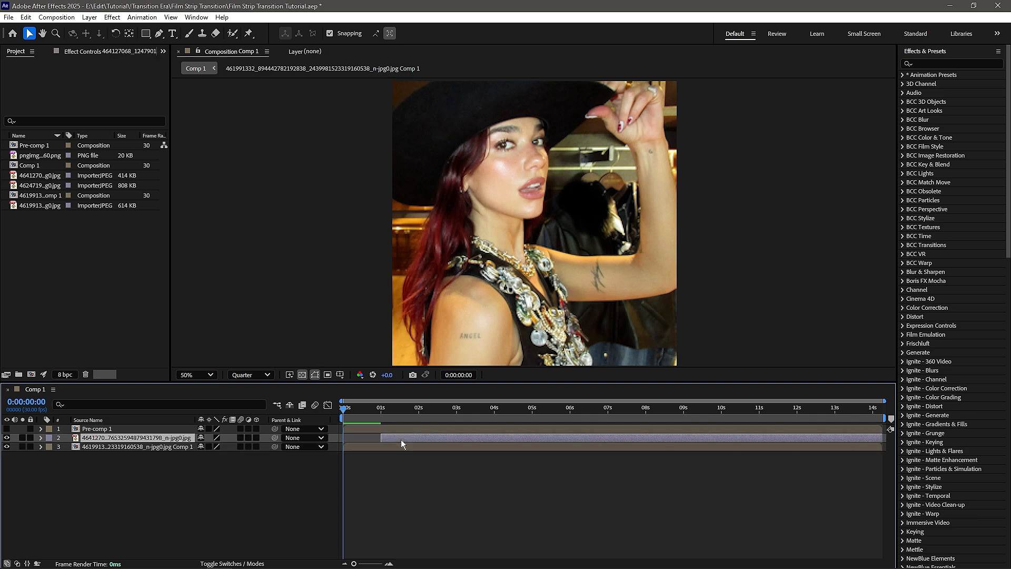
pyautogui.rightClick(401, 439)
pyautogui.click(421, 370)
pyautogui.click(557, 365)
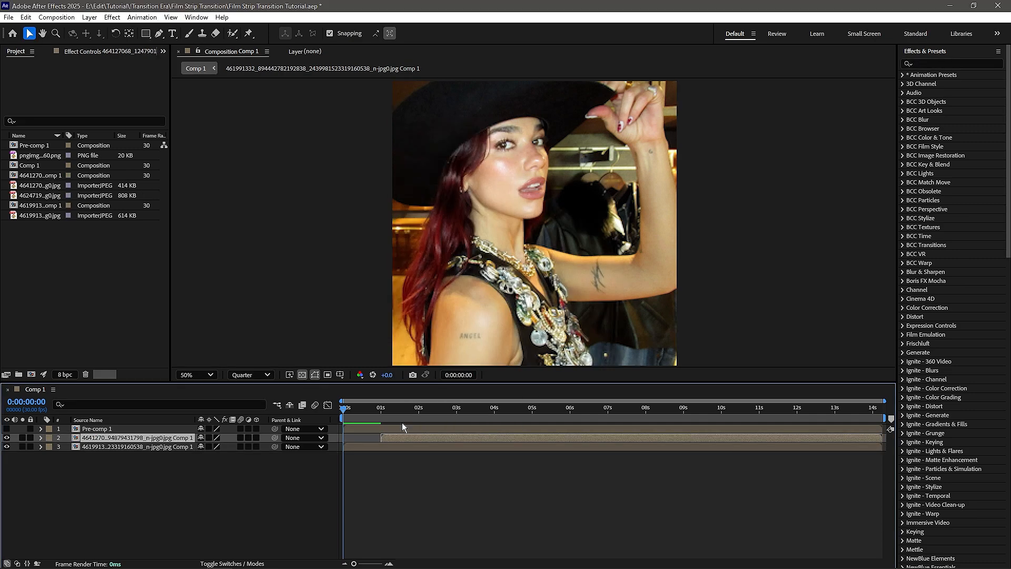
# Open Pre-comp 1 and pre-compose its bottom photo layer on its own.
pyautogui.click(398, 429)
pyautogui.doubleClick(376, 428)
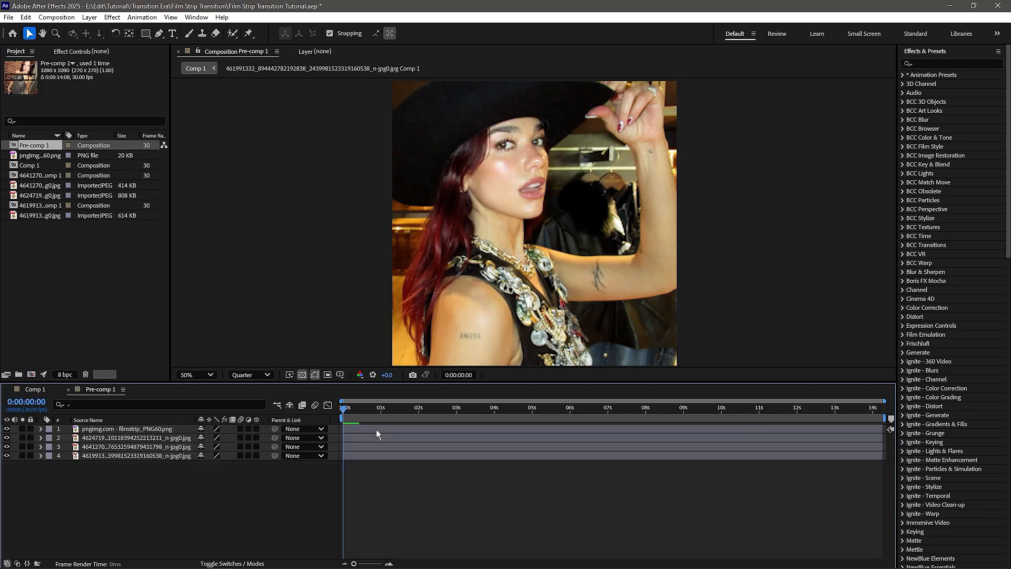
pyautogui.click(371, 455)
pyautogui.rightClick(369, 457)
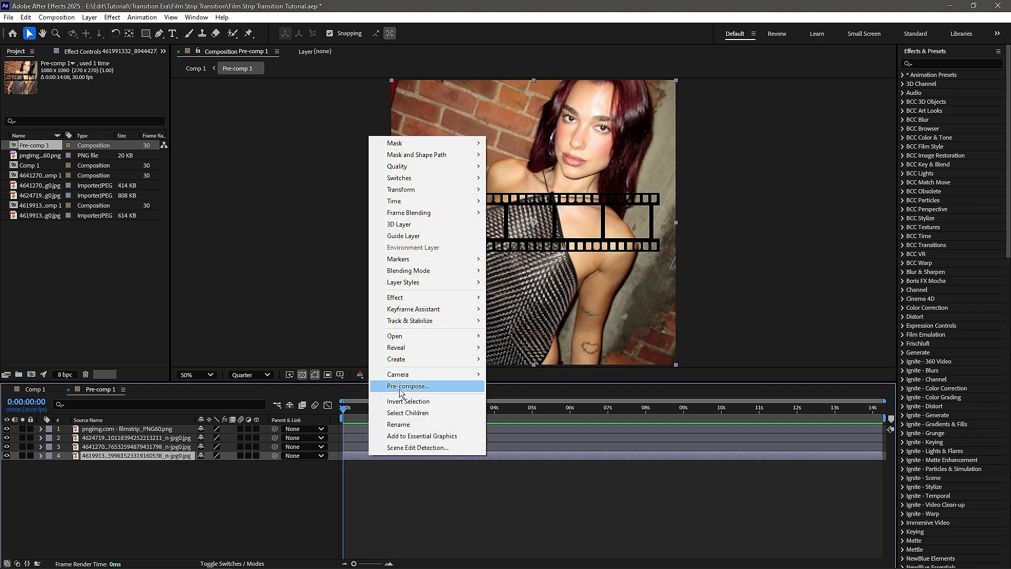
pyautogui.click(400, 386)
pyautogui.click(549, 367)
# Pre-compose each of the two remaining photo layers in Pre-comp 1 separately.
pyautogui.rightClick(391, 444)
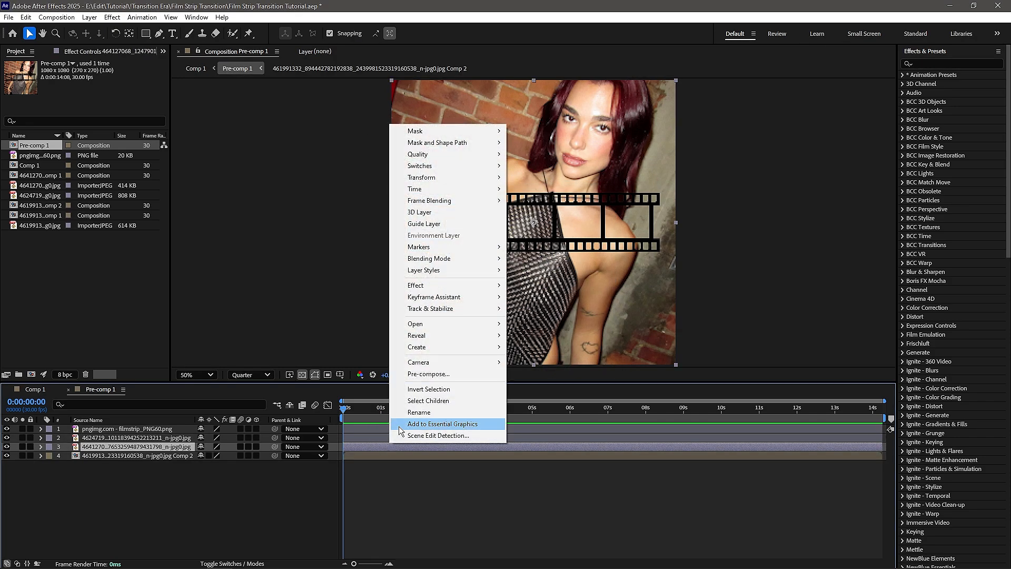
pyautogui.click(416, 377)
pyautogui.press('Return')
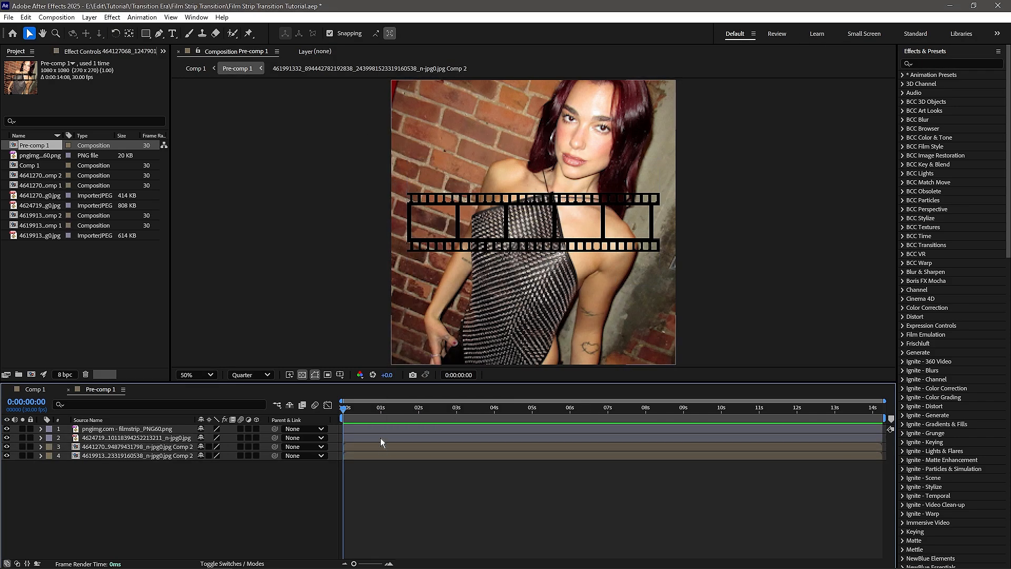
pyautogui.rightClick(381, 438)
pyautogui.click(442, 372)
pyautogui.press('Return')
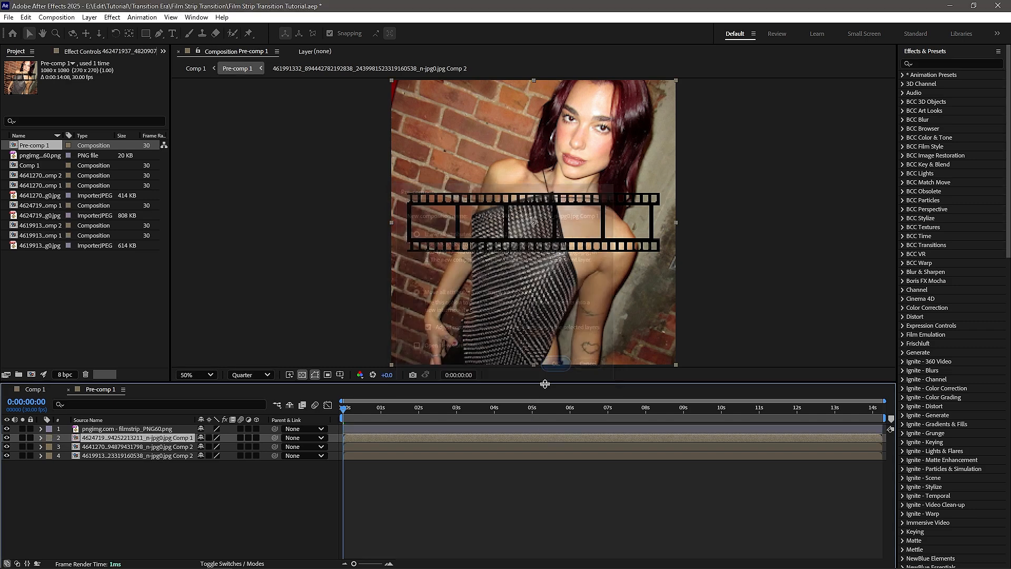
# Toggle the film strip's visibility and solo the layers of Pre-comp 1 one by one to examine them.
pyautogui.click(437, 427)
pyautogui.press(',')
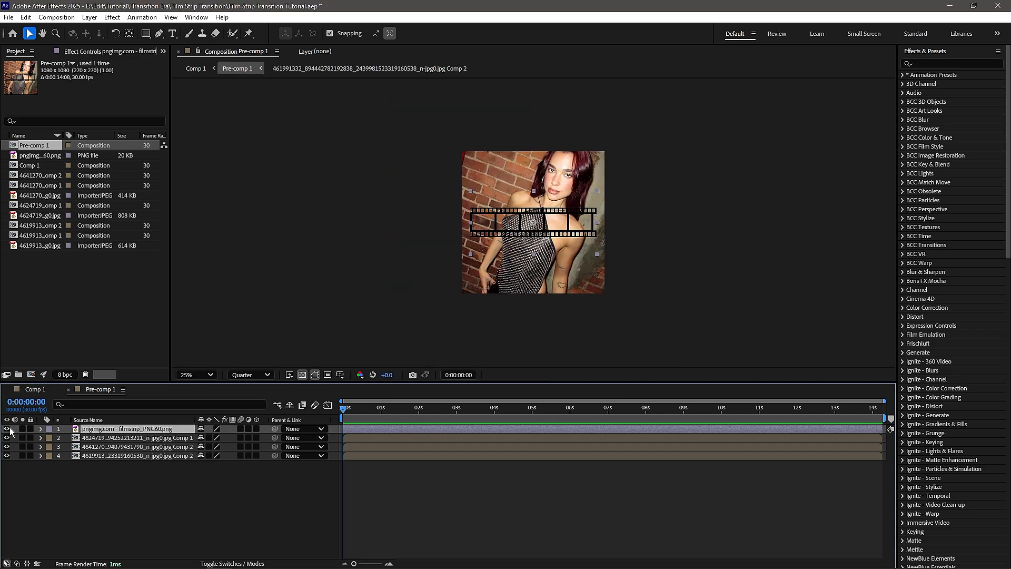
pyautogui.click(8, 429)
pyautogui.click(8, 429)
pyautogui.press('.')
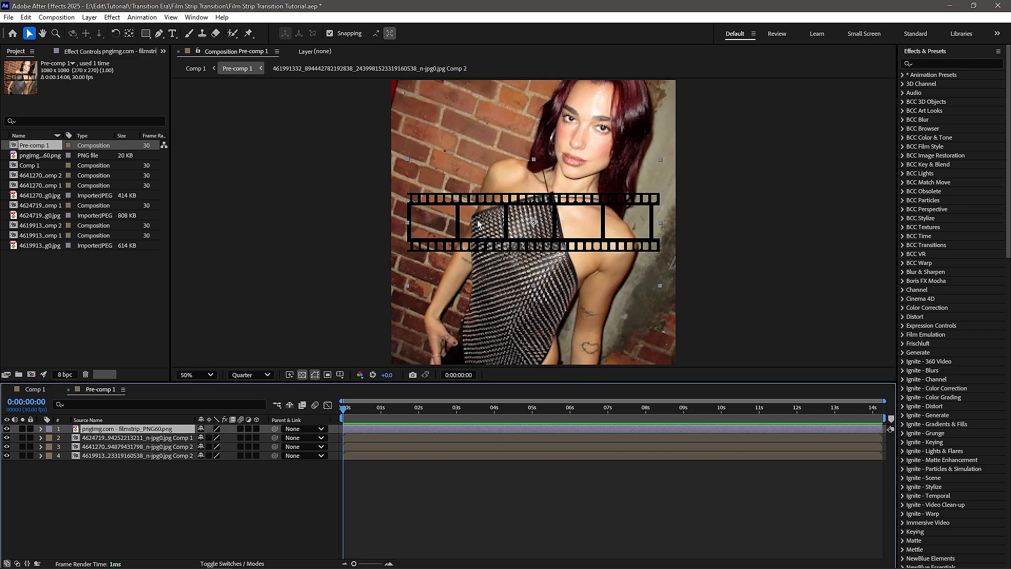
pyautogui.click(24, 432)
pyautogui.click(22, 437)
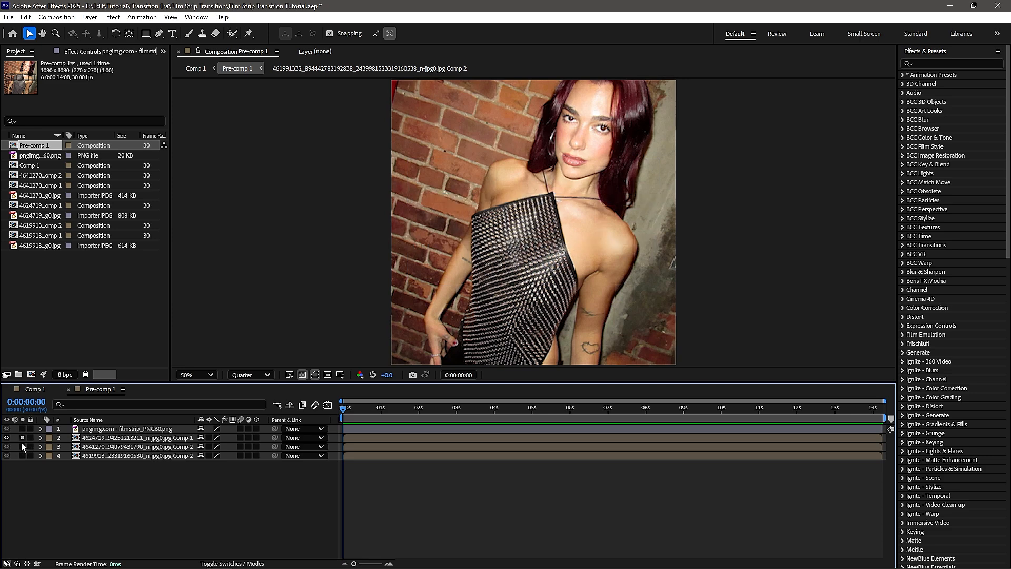
pyautogui.click(22, 446)
pyautogui.click(20, 430)
pyautogui.click(21, 438)
pyautogui.click(21, 429)
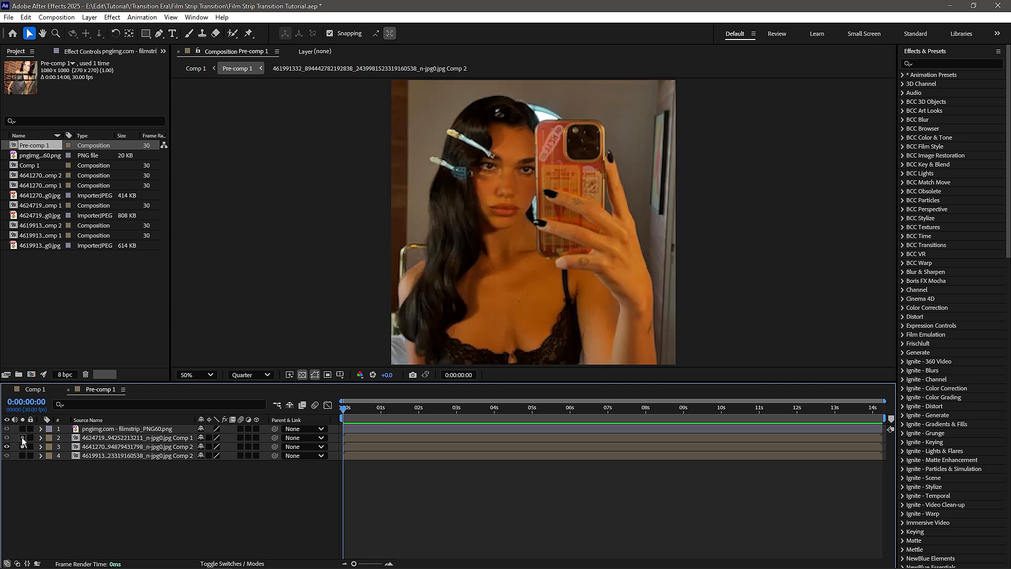
pyautogui.click(21, 446)
pyautogui.click(22, 456)
pyautogui.click(22, 456)
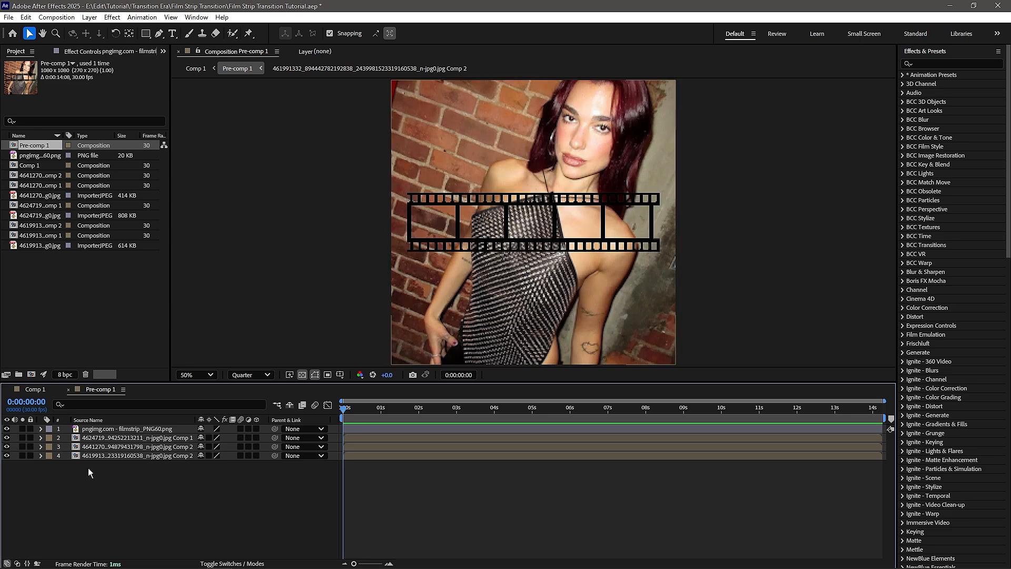
# Set the film strip layer's rotation to 90° so it stands vertically.
pyautogui.click(137, 429)
pyautogui.press(',')
pyautogui.press('r')
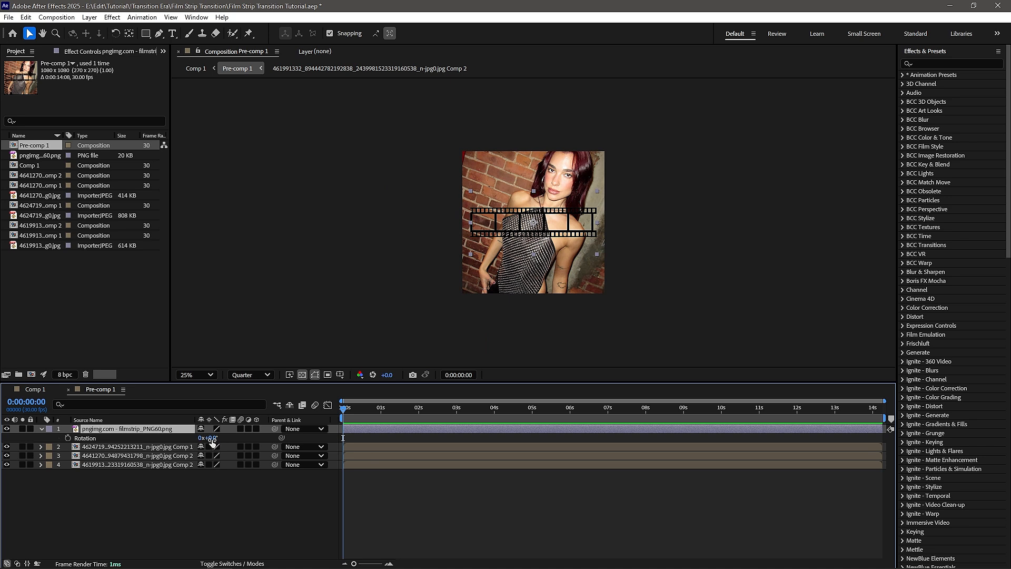
pyautogui.moveTo(212, 440); pyautogui.dragTo(248, 432)
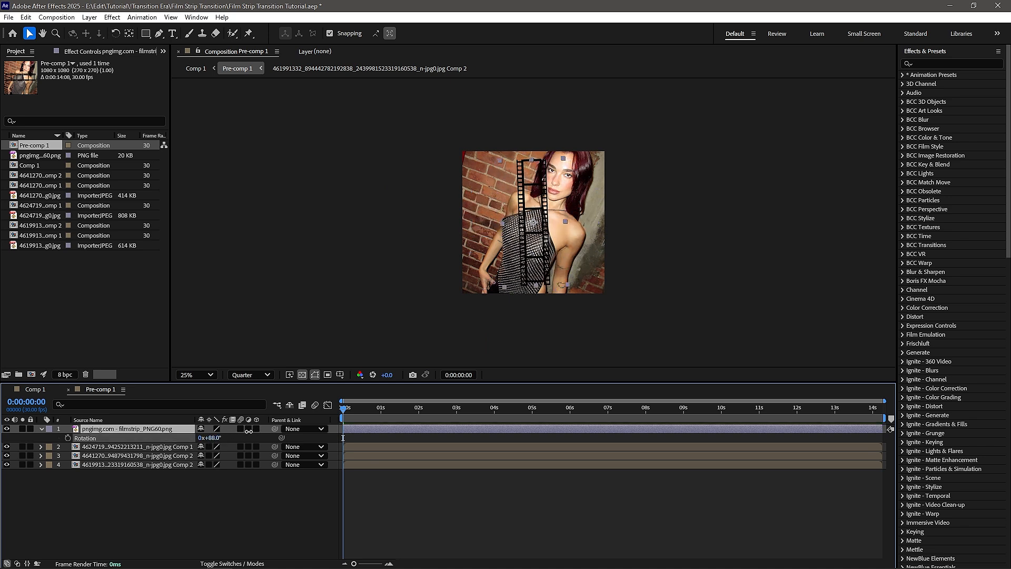
pyautogui.click(216, 438)
pyautogui.write('90')
pyautogui.press('Return')
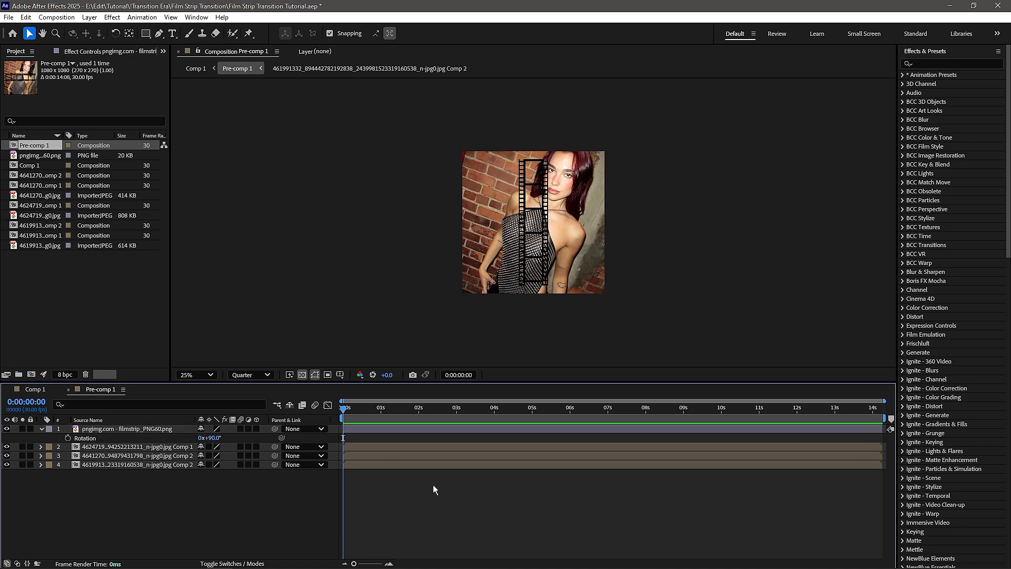
# Scale the film strip layer to 113% so it spans the full height of the frame.
pyautogui.hotkey('shift', 's')
pyautogui.moveTo(230, 438); pyautogui.dragTo(238, 438)
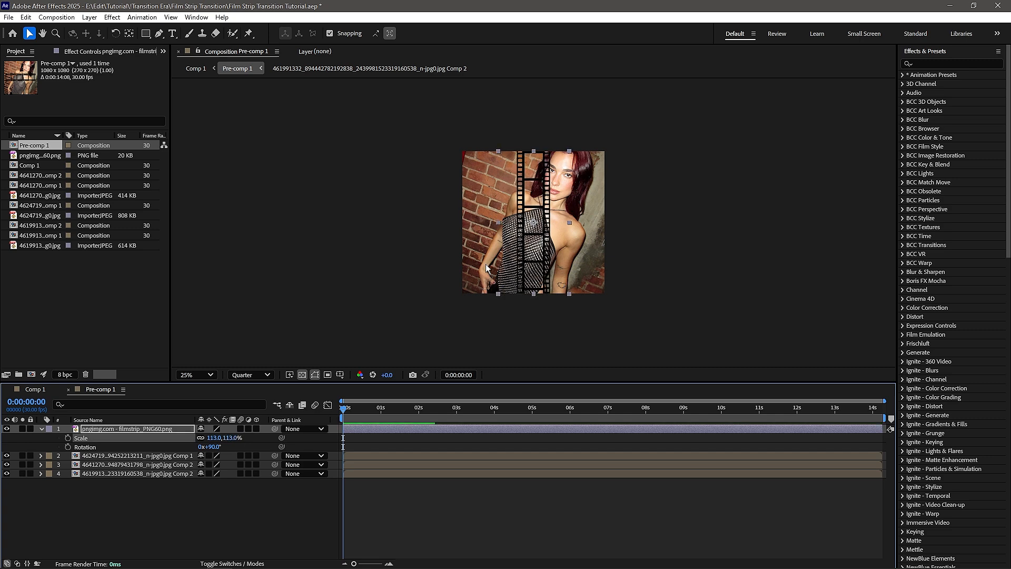
pyautogui.click(440, 497)
# Scale the three photo layers together to 19% so they approximate the size of a film strip frame.
pyautogui.click(146, 455)
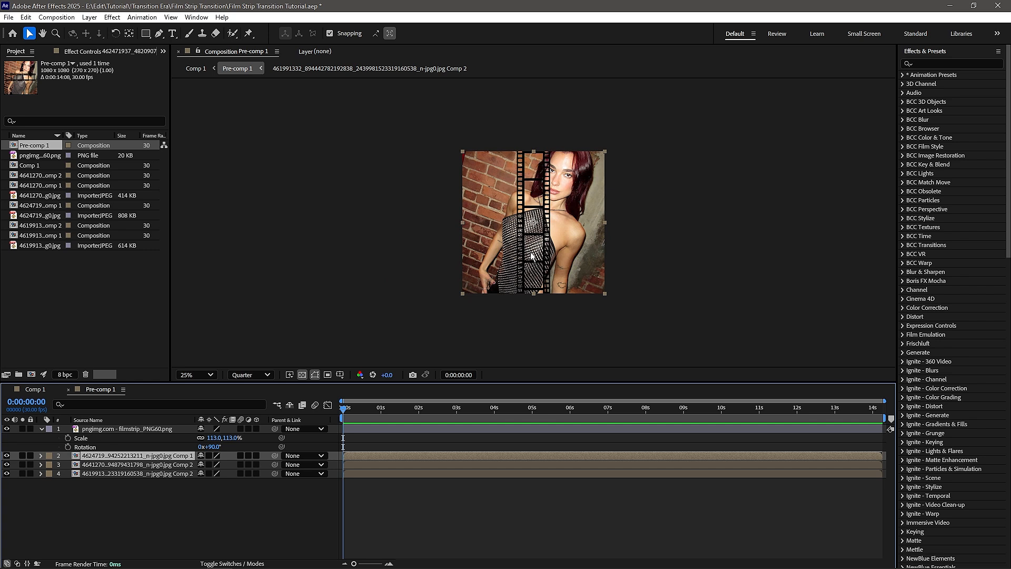
pyautogui.click(237, 491)
pyautogui.click(127, 429)
pyautogui.click(129, 456)
pyautogui.press('s')
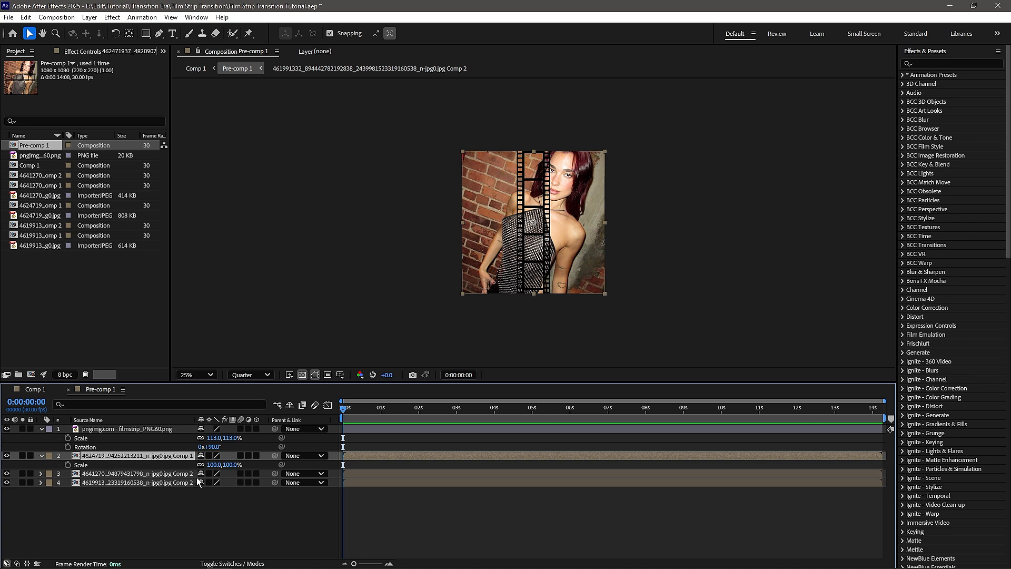
pyautogui.keyDown('ctrl'); pyautogui.click(149, 475); pyautogui.keyUp('ctrl')
pyautogui.keyDown('ctrl'); pyautogui.click(151, 483); pyautogui.keyUp('ctrl')
pyautogui.press('s')
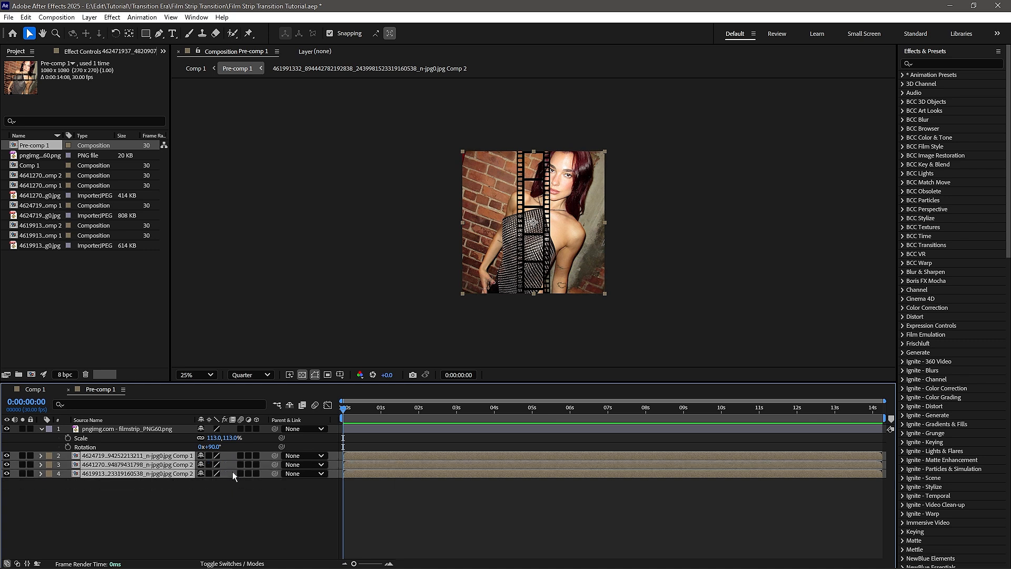
pyautogui.press('s')
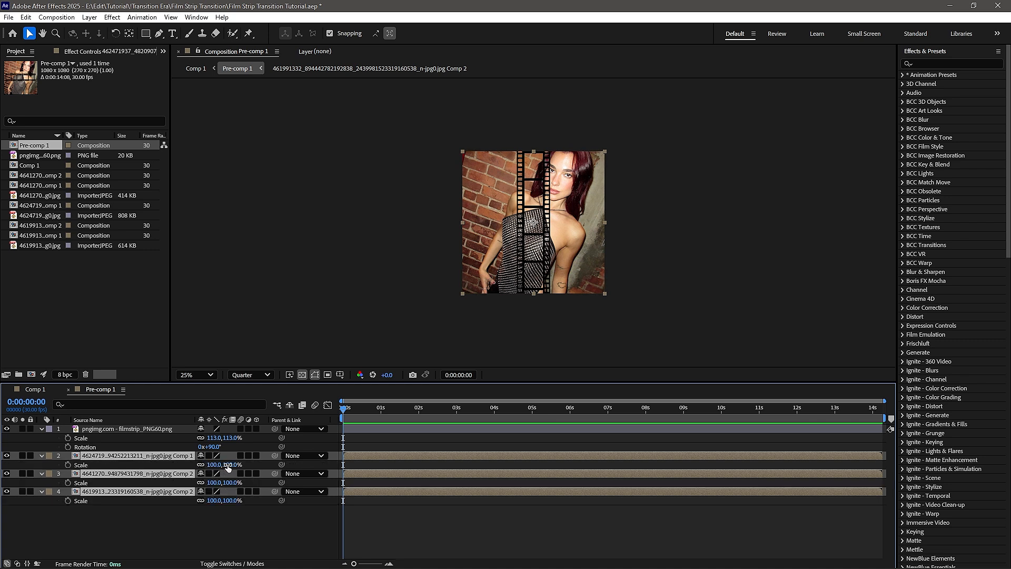
pyautogui.moveTo(230, 465); pyautogui.dragTo(186, 460)
pyautogui.scroll(4, 447, 285)
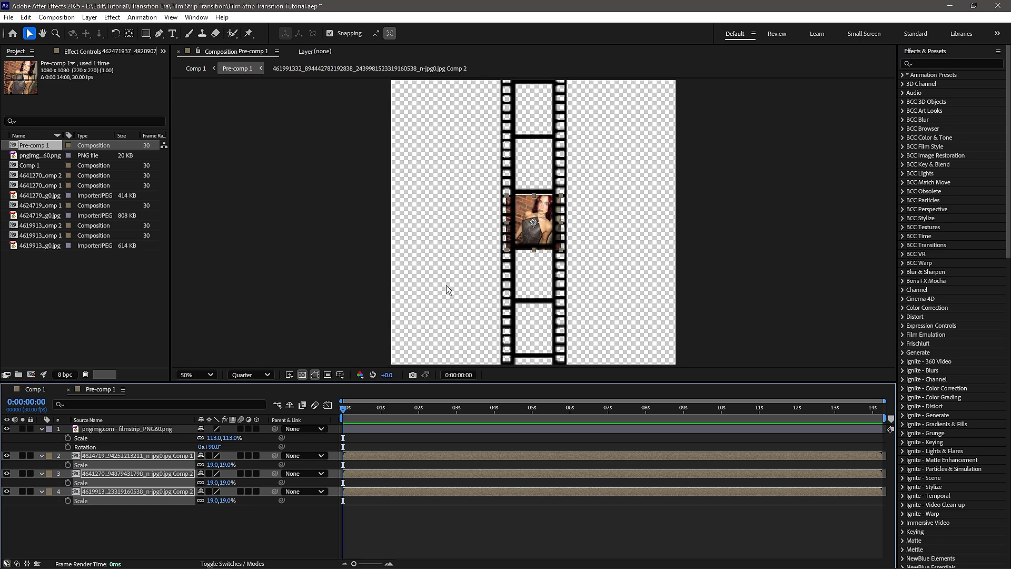
# Set the preview resolution to Full and the scale of the three photo layers to 20%.
pyautogui.click(248, 374)
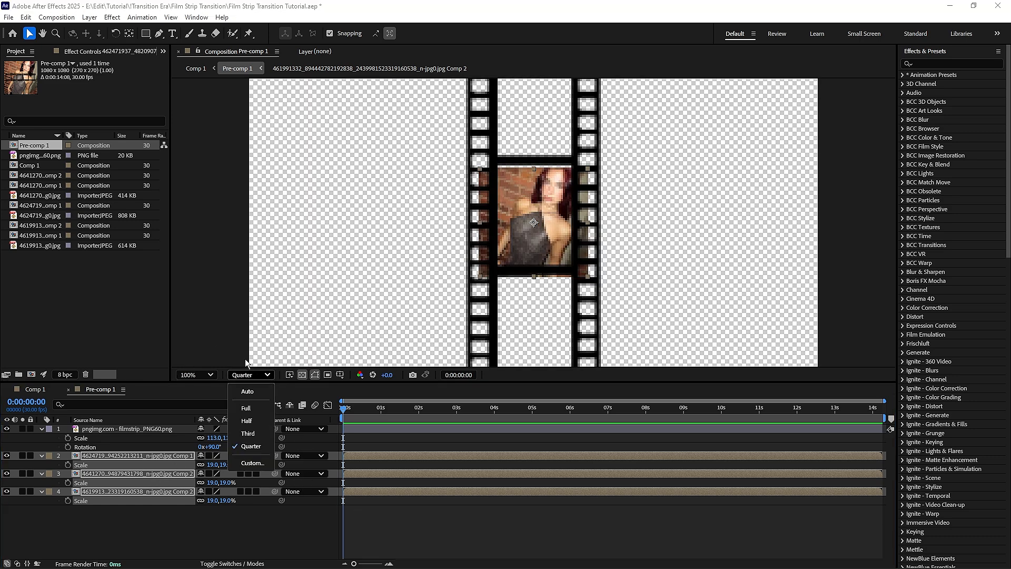
pyautogui.click(245, 408)
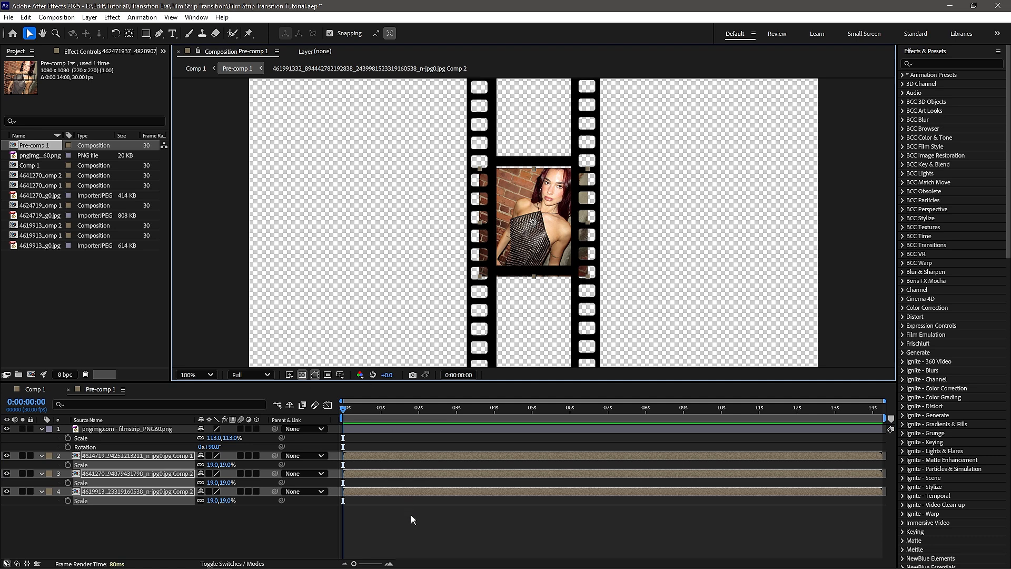
pyautogui.click(228, 464)
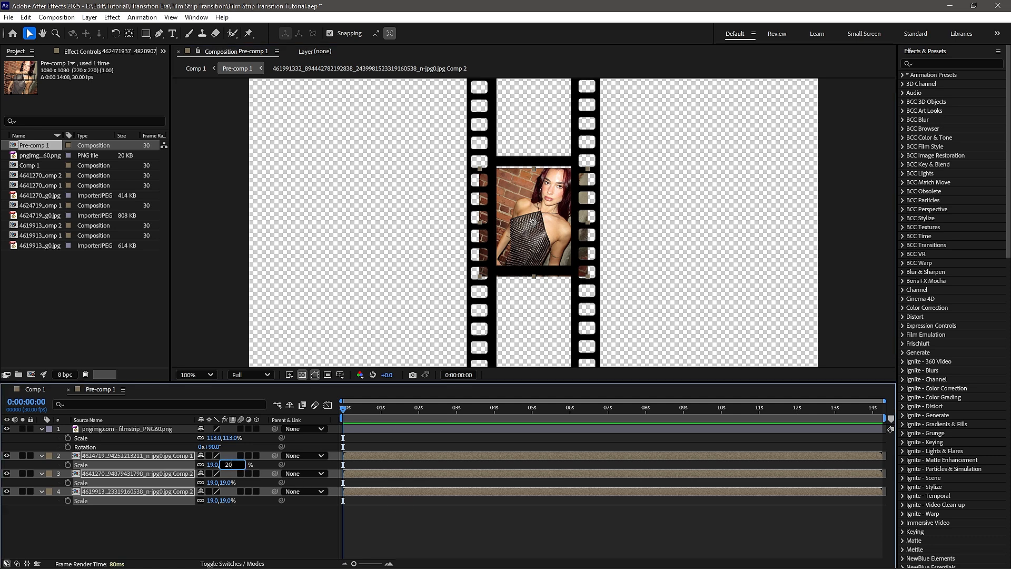
pyautogui.press('Return')
pyautogui.click(433, 529)
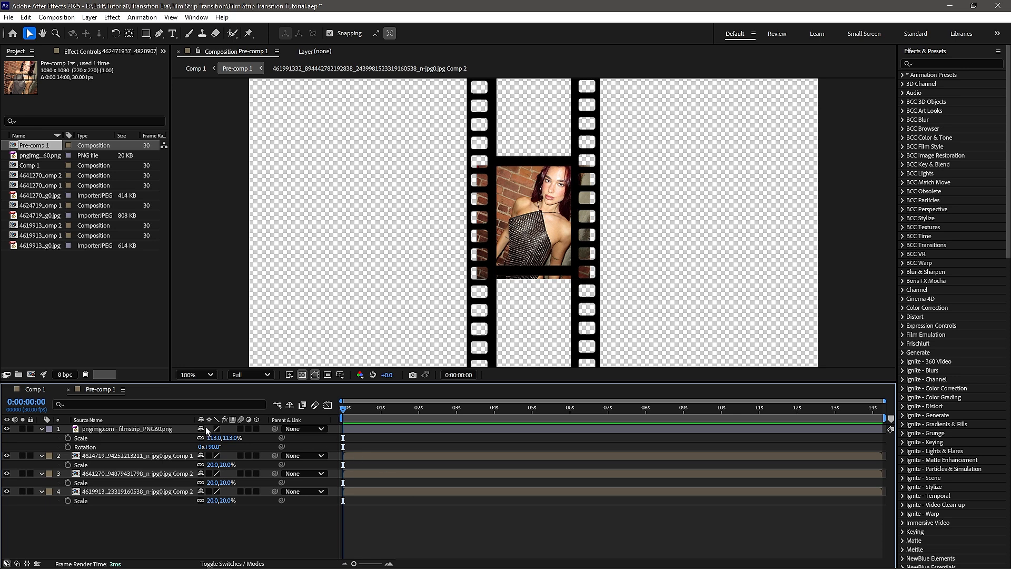
# Move the third layer's photo up to Y position 120 and the fourth layer's photo down to Y position 944.
pyautogui.click(179, 474)
pyautogui.press(',')
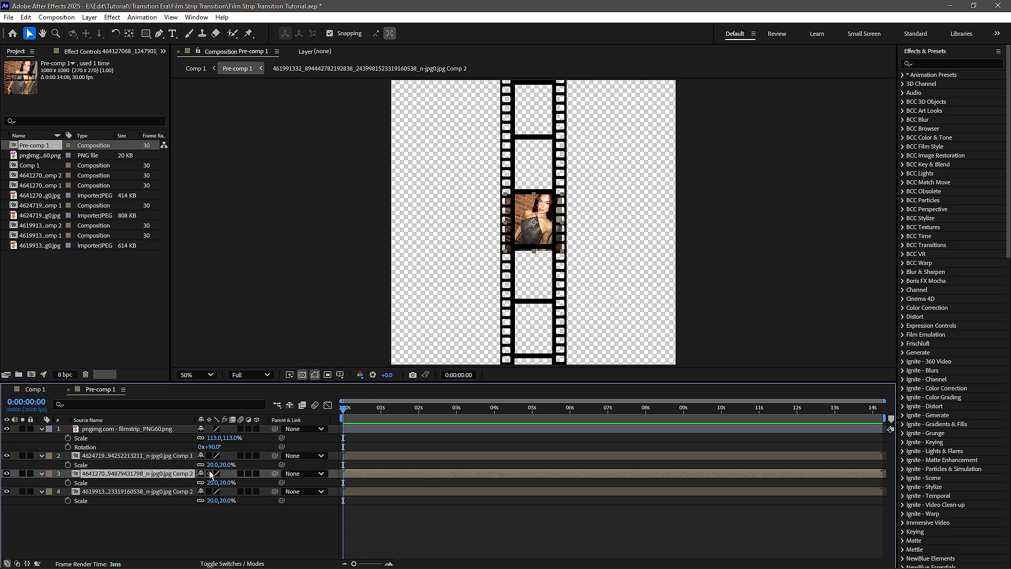
pyautogui.press('p')
pyautogui.moveTo(218, 473); pyautogui.dragTo(18, 457)
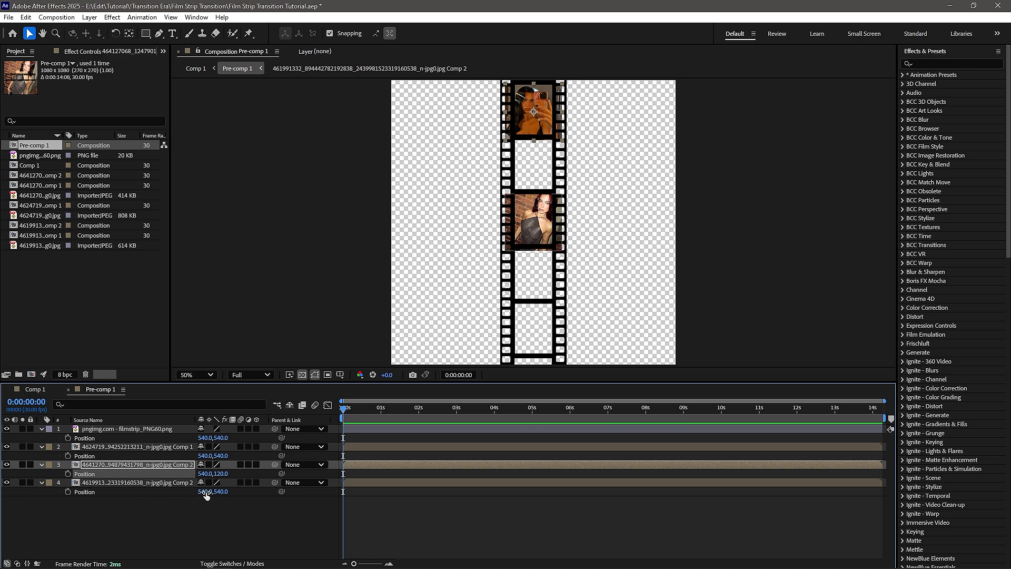
pyautogui.moveTo(218, 492); pyautogui.dragTo(417, 513)
pyautogui.click(439, 519)
# Draw a rectangular mask on the middle photo layer, just outside its film frame opening, to hide the overflow behind the perforations.
pyautogui.scroll(1, 526, 143)
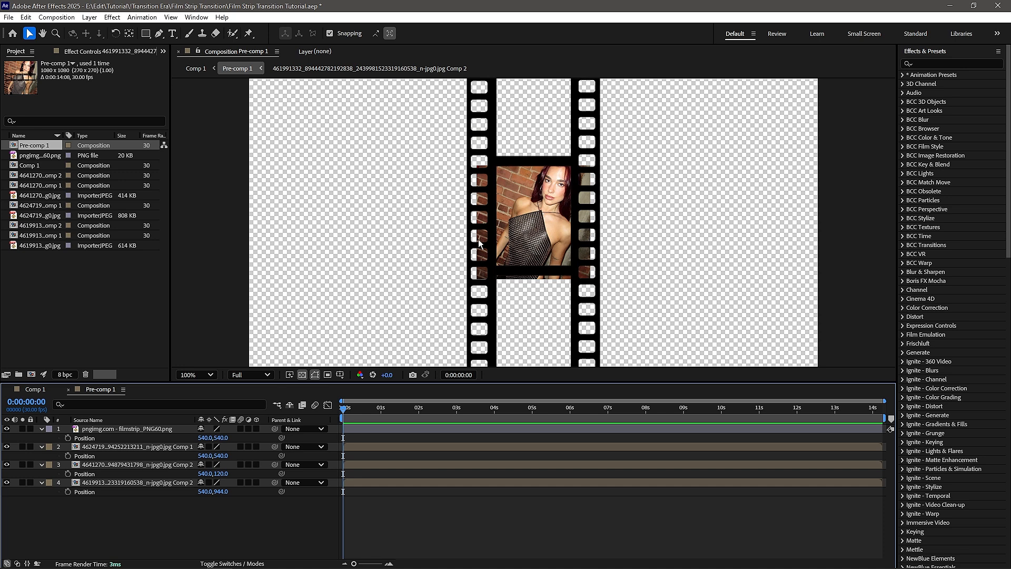
pyautogui.click(350, 447)
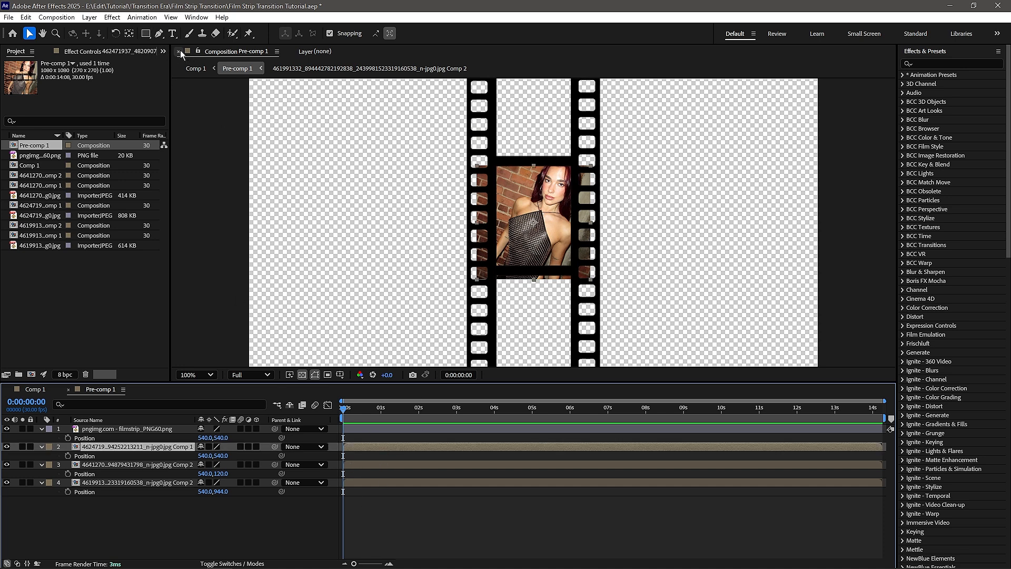
pyautogui.click(147, 34)
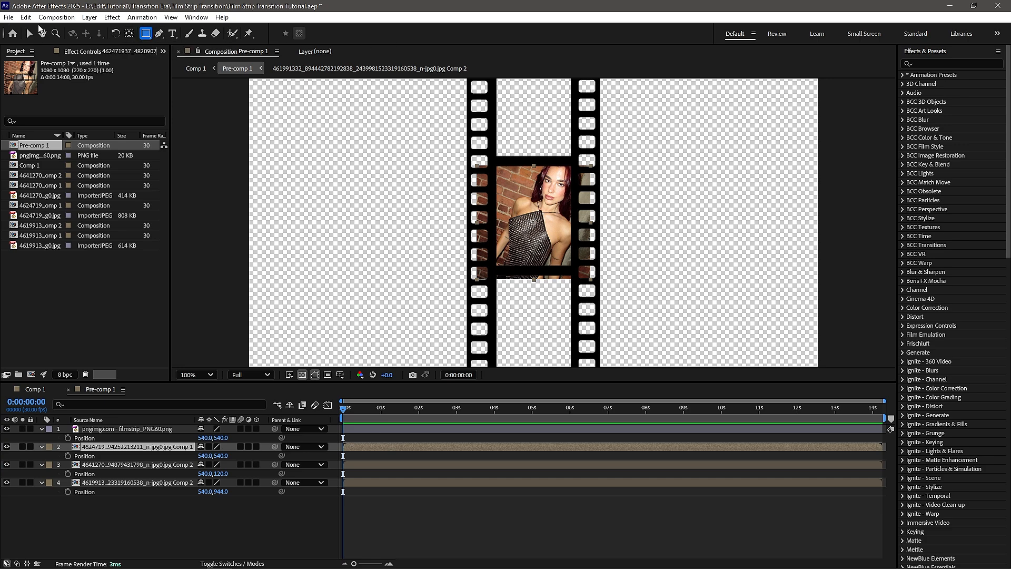
pyautogui.click(197, 18)
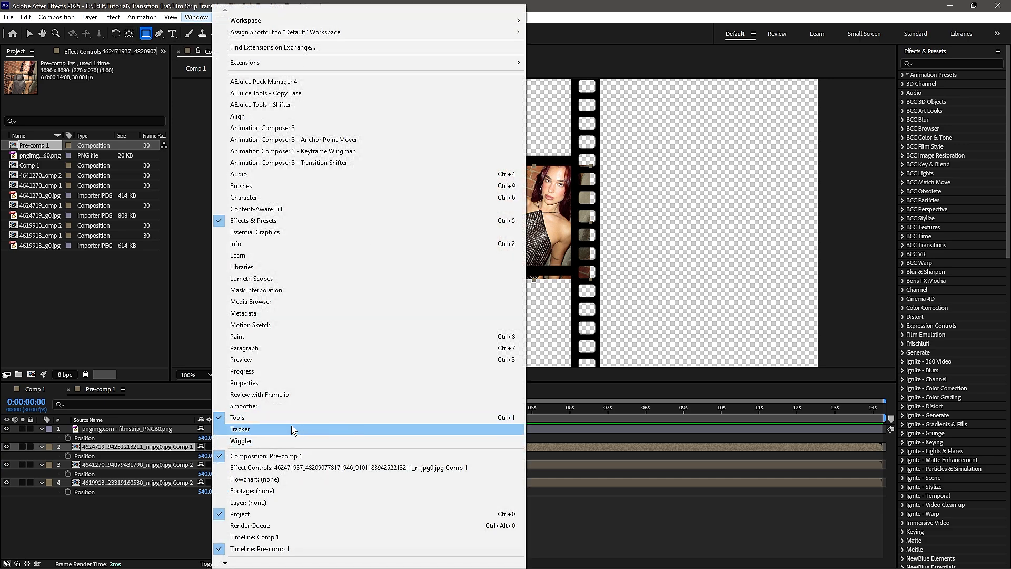
pyautogui.click(641, 552)
pyautogui.click(410, 448)
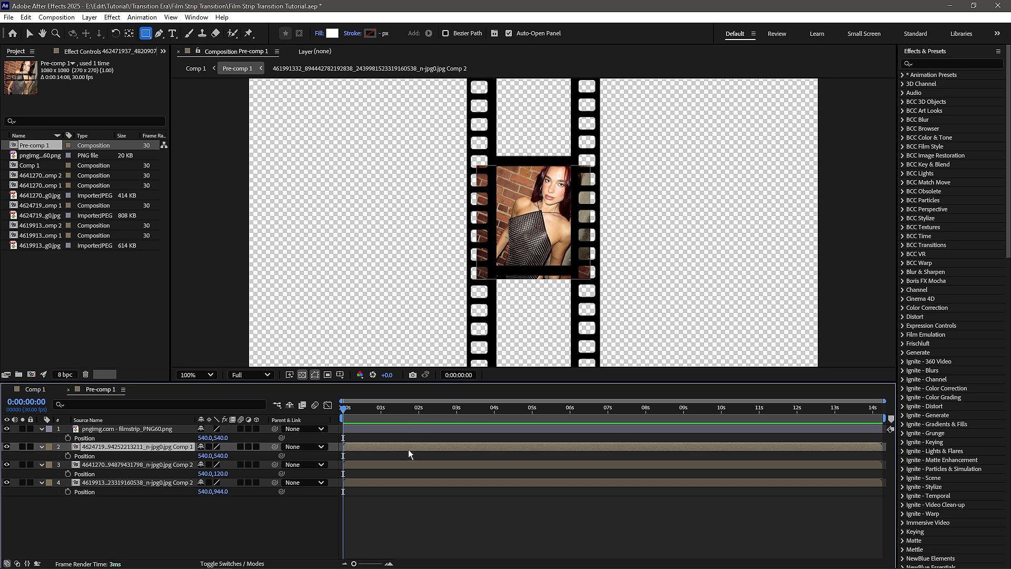
pyautogui.moveTo(493, 164); pyautogui.dragTo(576, 271)
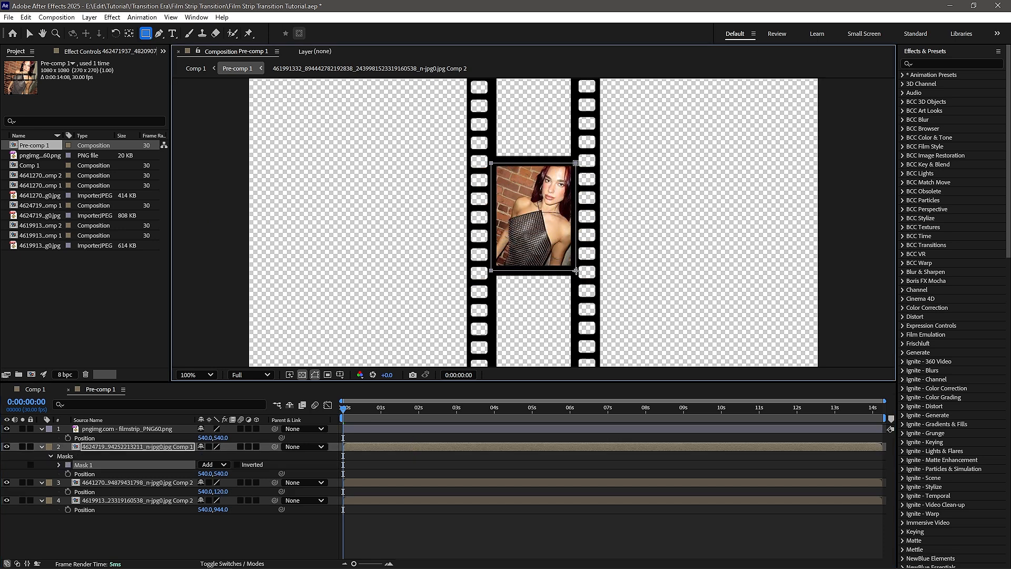
# Draw a rectangular mask on the top photo layer just outside its film frame opening.
pyautogui.moveTo(604, 159); pyautogui.dragTo(602, 382)
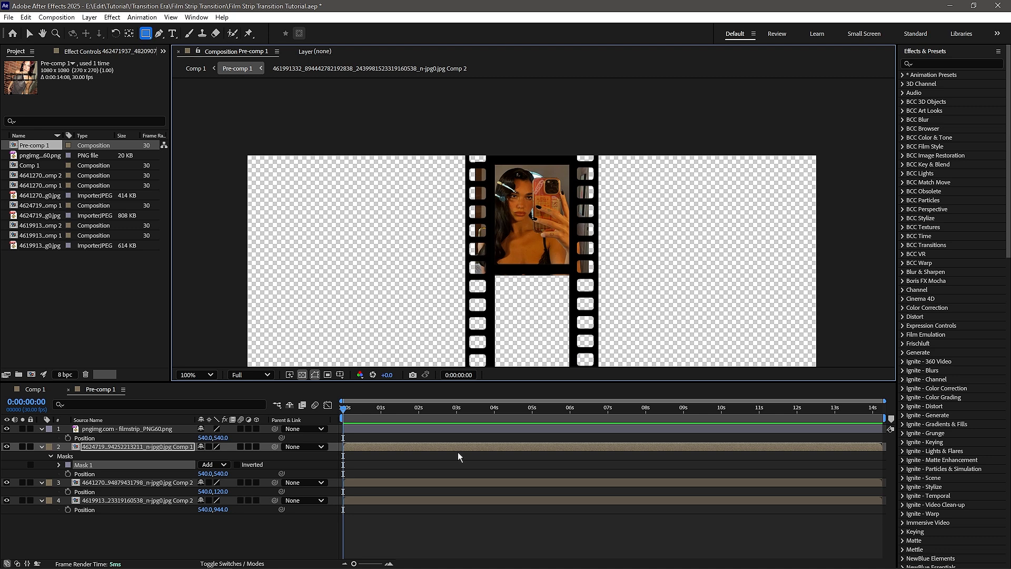
pyautogui.click(425, 482)
pyautogui.moveTo(491, 163); pyautogui.dragTo(574, 272)
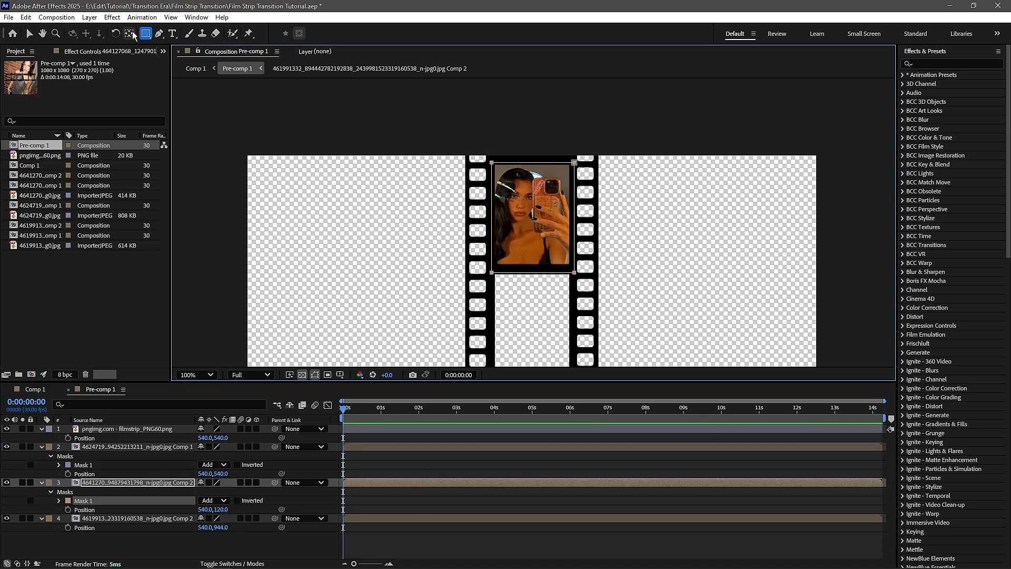
# Draw a rectangular mask on the bottom photo layer just outside its film frame opening.
pyautogui.click(366, 521)
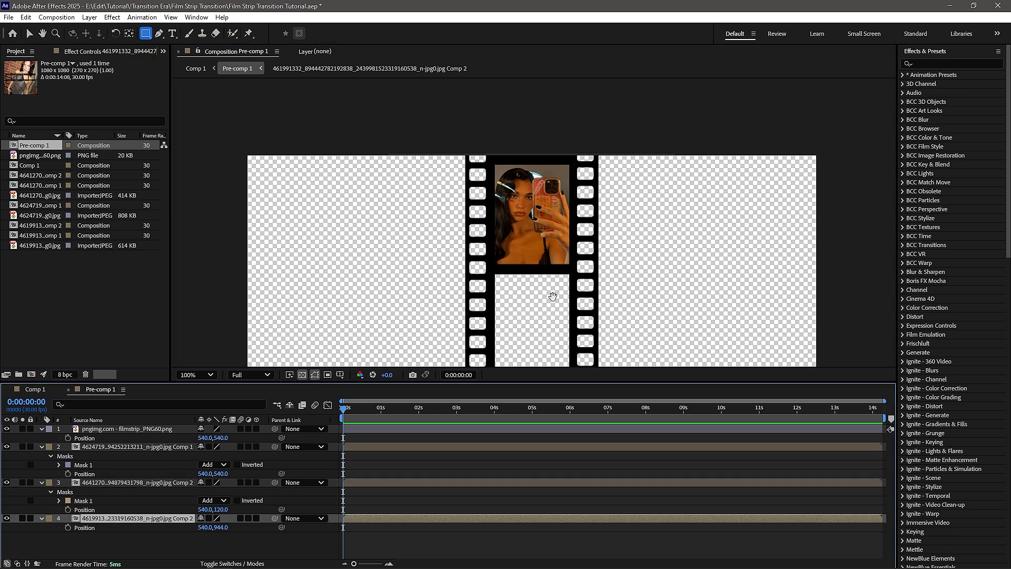
pyautogui.moveTo(556, 326); pyautogui.dragTo(515, 106)
pyautogui.moveTo(526, 270); pyautogui.dragTo(516, 111)
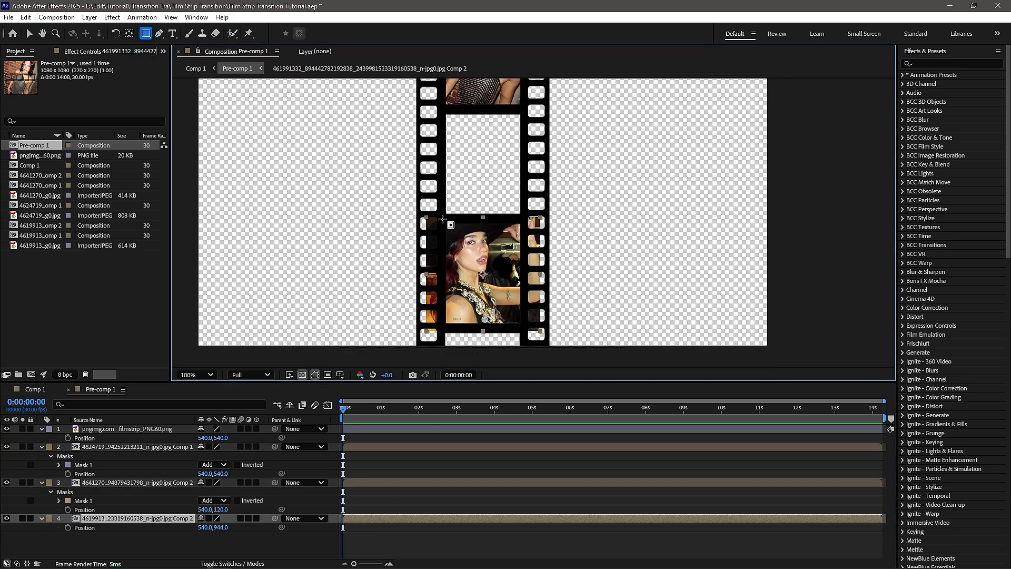
pyautogui.moveTo(440, 218); pyautogui.dragTo(525, 331)
pyautogui.click(470, 454)
# Duplicate the middle and top photo layers and stack both copies directly below the film strip layer.
pyautogui.scroll(-1, 511, 246)
pyautogui.moveTo(507, 178); pyautogui.dragTo(463, 267)
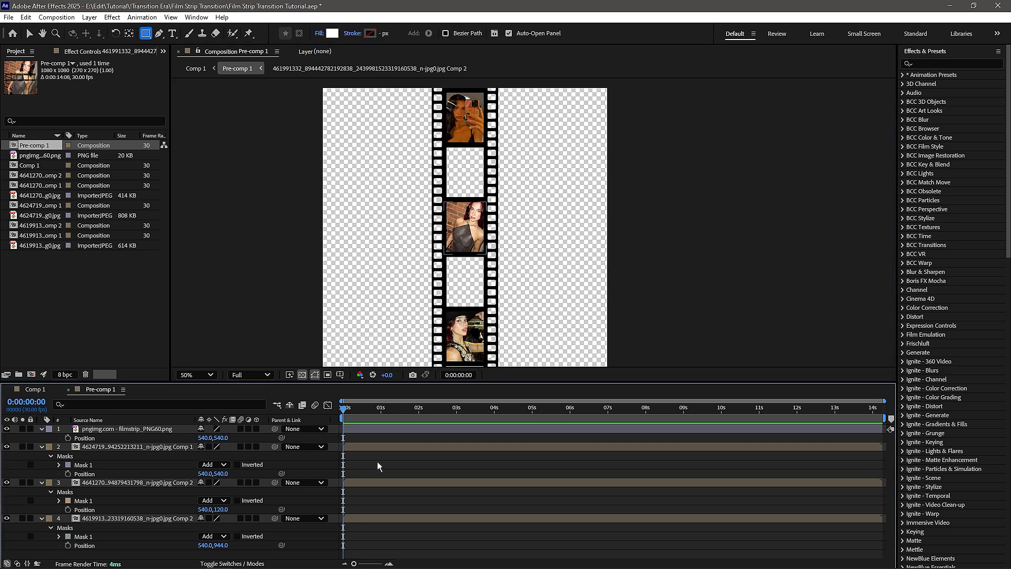
pyautogui.click(419, 448)
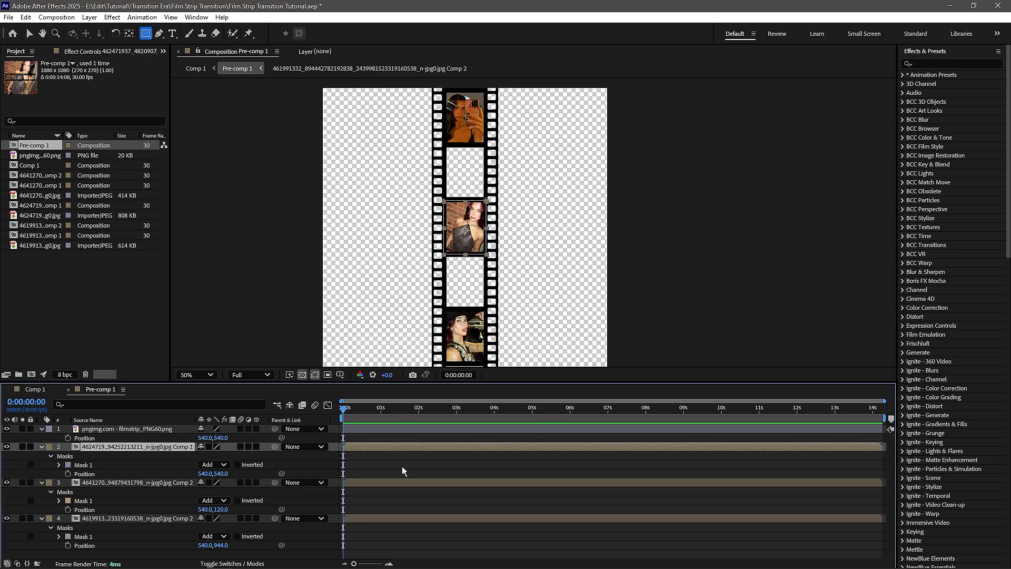
pyautogui.click(403, 484)
pyautogui.hotkey('ctrl', 'd')
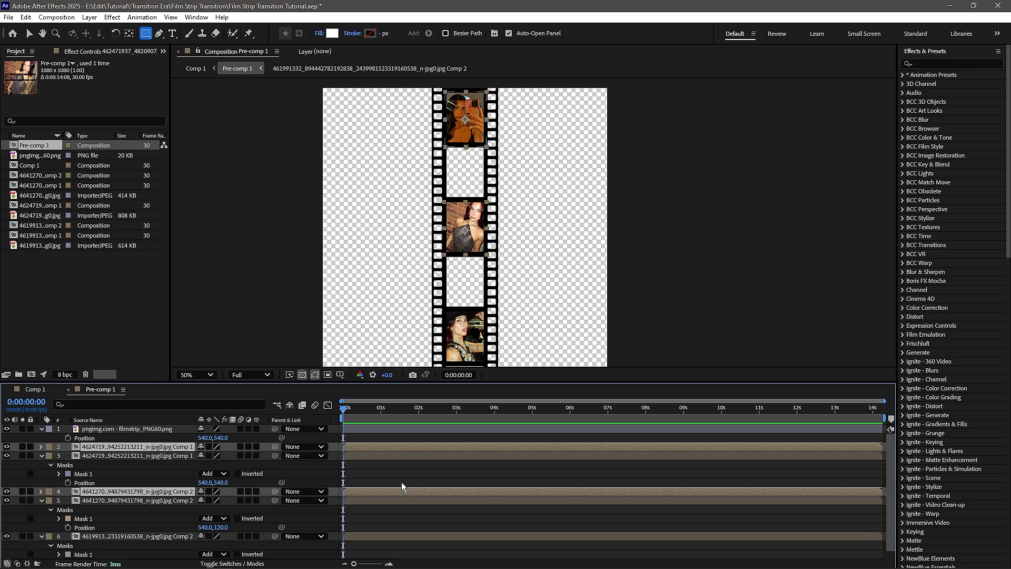
pyautogui.moveTo(157, 492); pyautogui.dragTo(160, 455)
# Move the middle photo's duplicate down to Y position 749 to fill the empty frame below it.
pyautogui.click(365, 448)
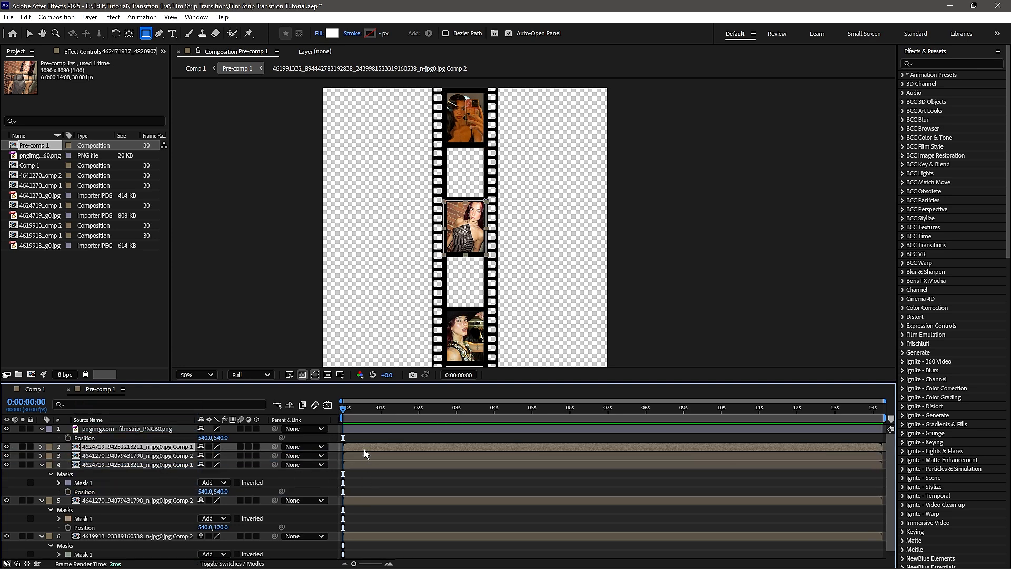
pyautogui.press('p')
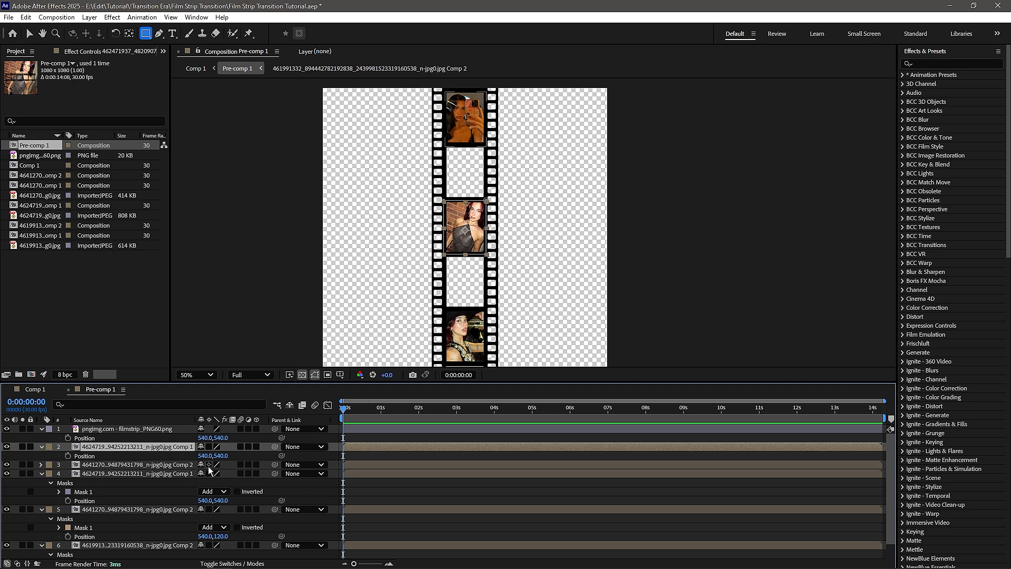
pyautogui.moveTo(221, 455); pyautogui.dragTo(325, 462)
pyautogui.scroll(4, 508, 282)
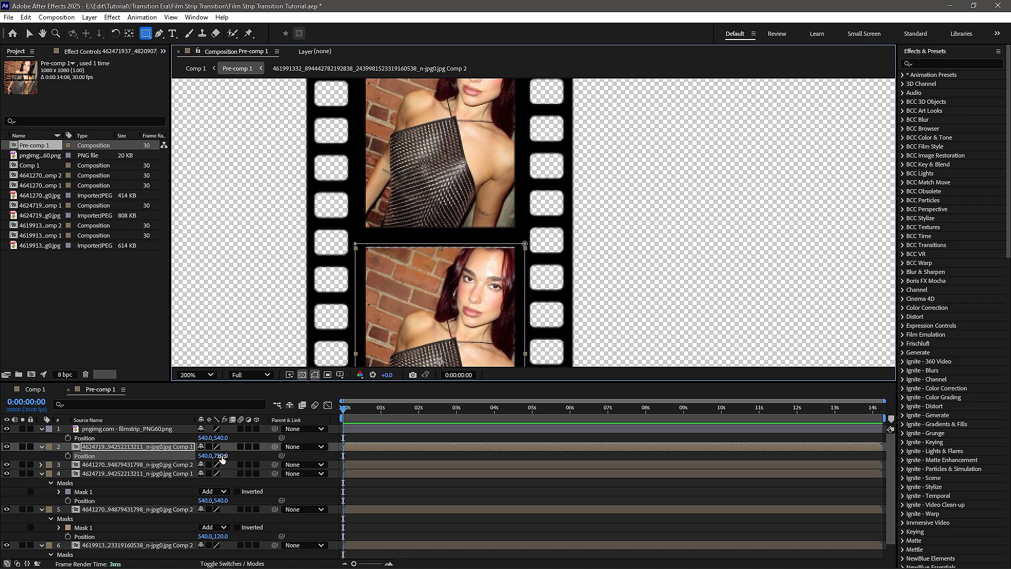
pyautogui.moveTo(222, 457); pyautogui.dragTo(221, 456)
# Move the top photo's duplicate down to Y position 331 to fill the empty frame below it.
pyautogui.press('space')
pyautogui.moveTo(511, 229); pyautogui.dragTo(506, 445)
pyautogui.moveTo(529, 230); pyautogui.dragTo(548, 480)
pyautogui.click(150, 465)
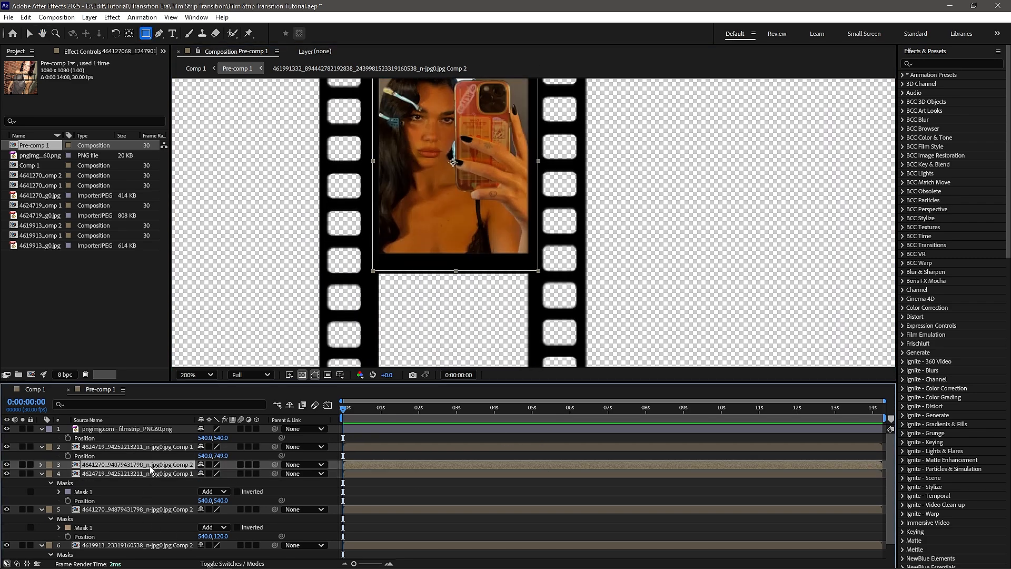
pyautogui.press('p')
pyautogui.moveTo(218, 474); pyautogui.dragTo(343, 469)
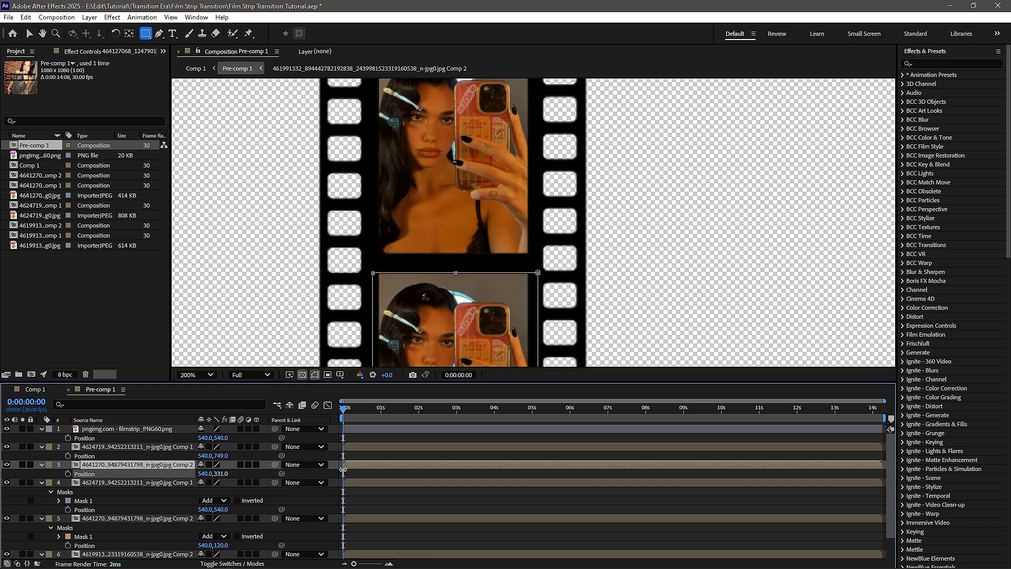
pyautogui.scroll(-2, 421, 323)
pyautogui.moveTo(513, 324); pyautogui.dragTo(491, 204)
pyautogui.moveTo(524, 126); pyautogui.dragTo(470, 168)
pyautogui.press('q')
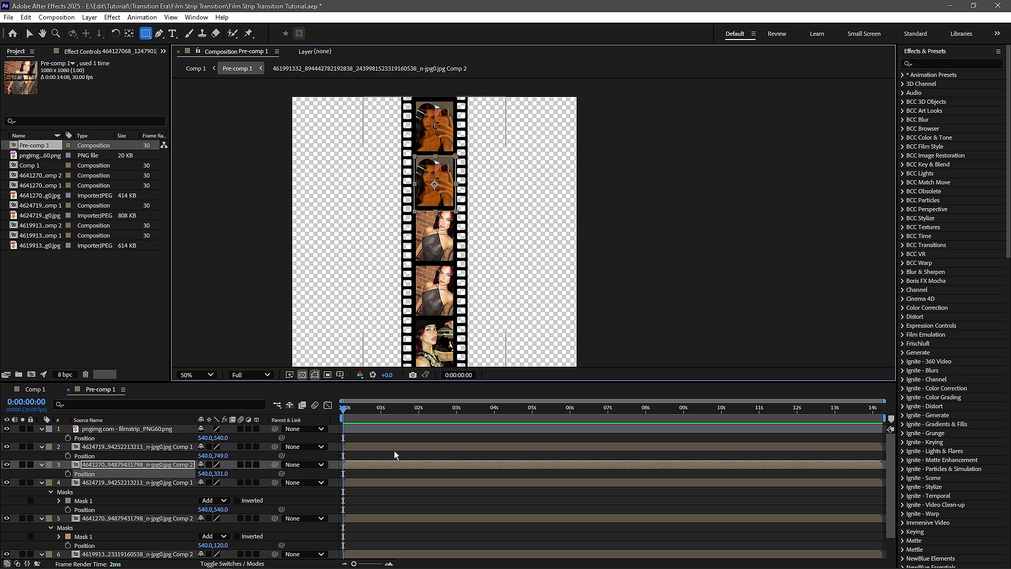
pyautogui.click(398, 509)
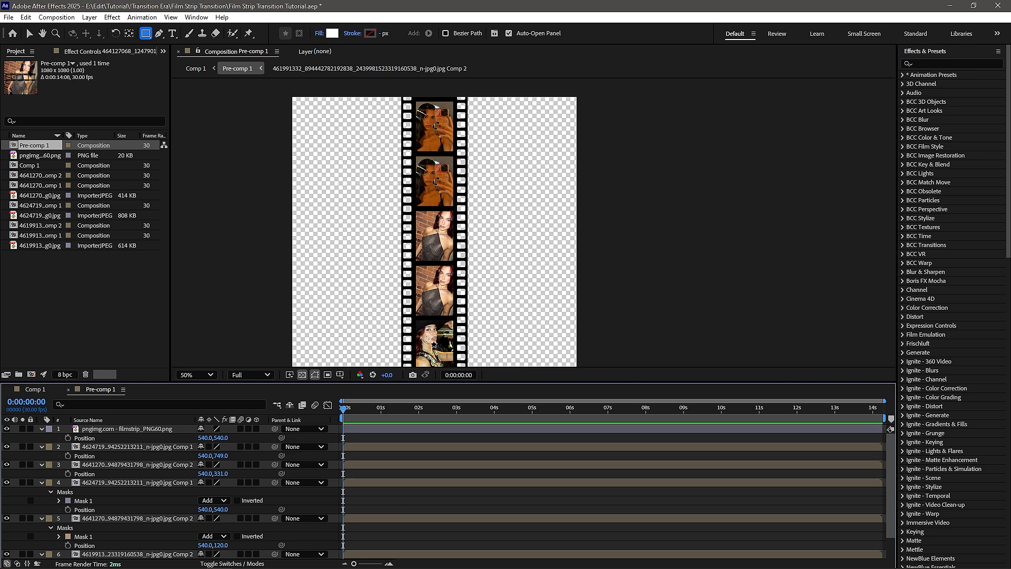
# Apply the Color Correction Tint effect to the middle photo's duplicate to turn it black and white.
pyautogui.click(381, 446)
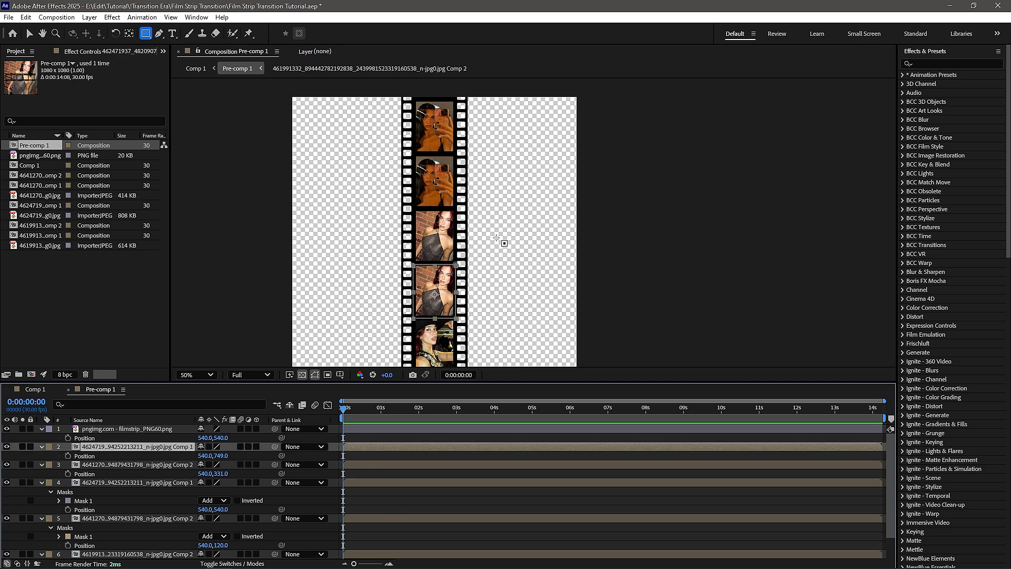
pyautogui.click(936, 63)
pyautogui.write('tint')
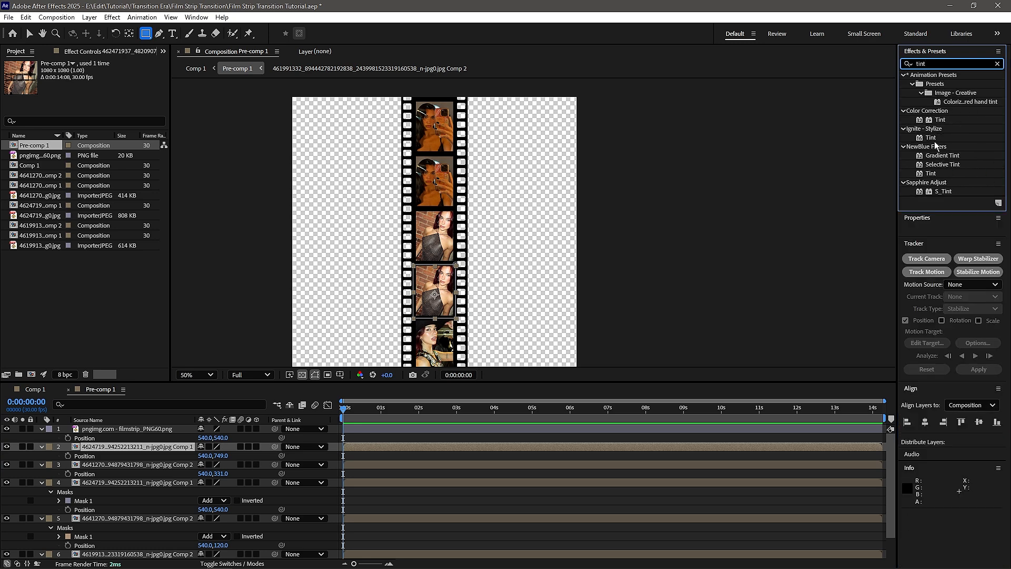
pyautogui.moveTo(940, 119); pyautogui.dragTo(411, 443)
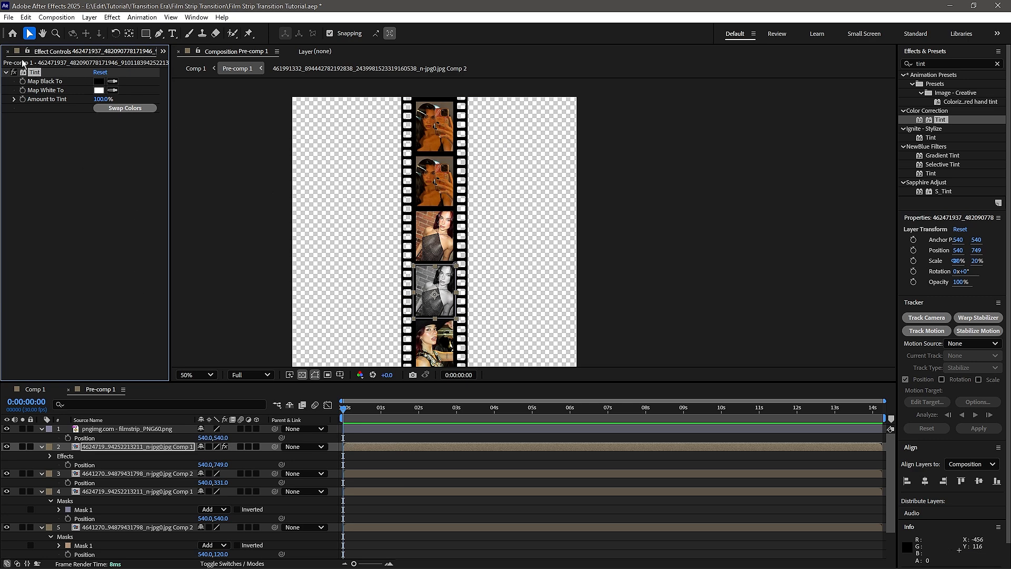
# Apply the Tint effect to the top photo's duplicate to make it black and white, and collapse all layer properties.
pyautogui.click(371, 474)
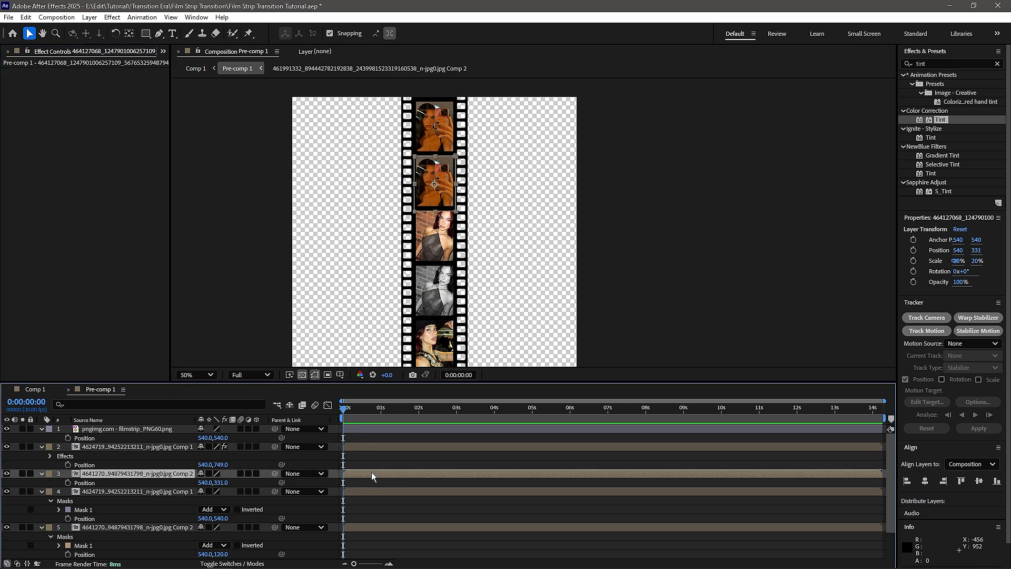
pyautogui.hotkey('ctrl', 'alt', 'shift', 'e')
pyautogui.click(400, 460)
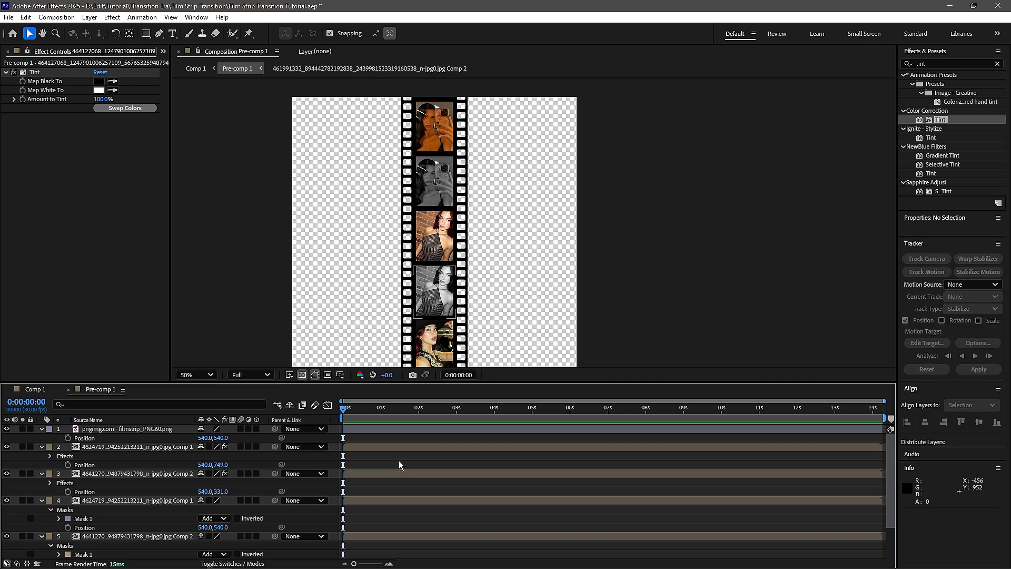
pyautogui.hotkey('ctrl', '`')
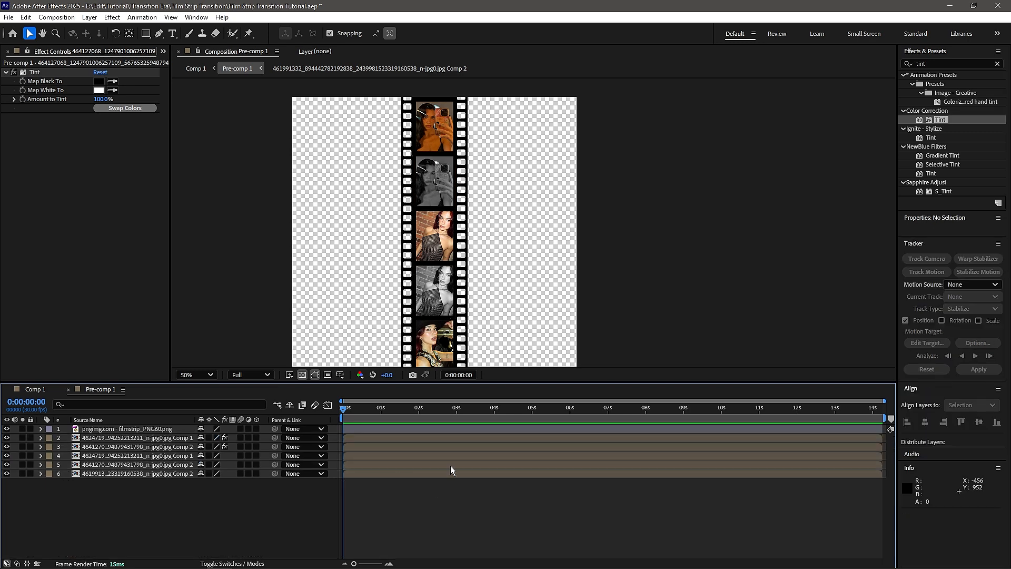
pyautogui.press(',')
pyautogui.scroll(1, 502, 258)
pyautogui.scroll(-1, 456, 274)
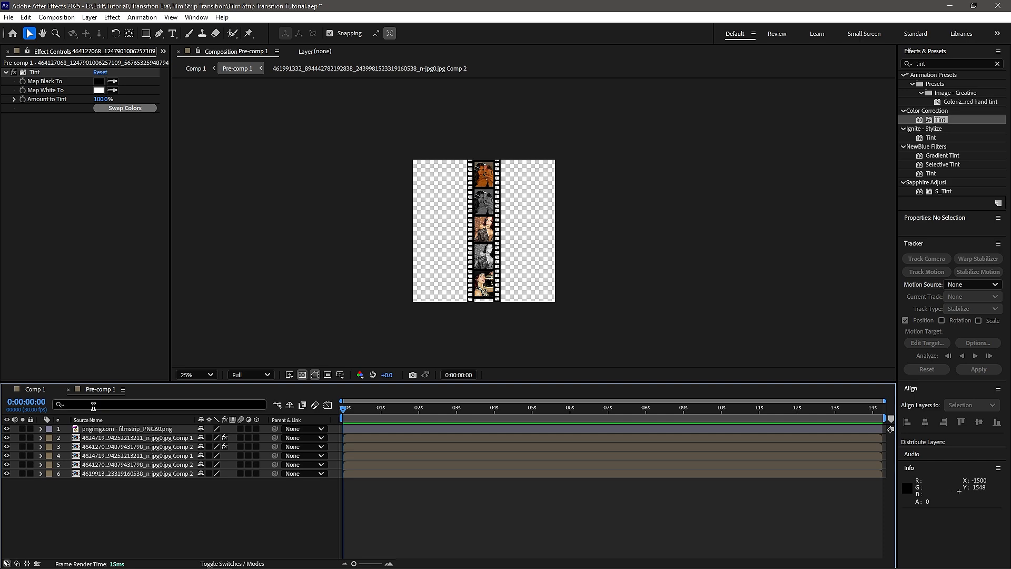
pyautogui.click(302, 375)
pyautogui.click(302, 375)
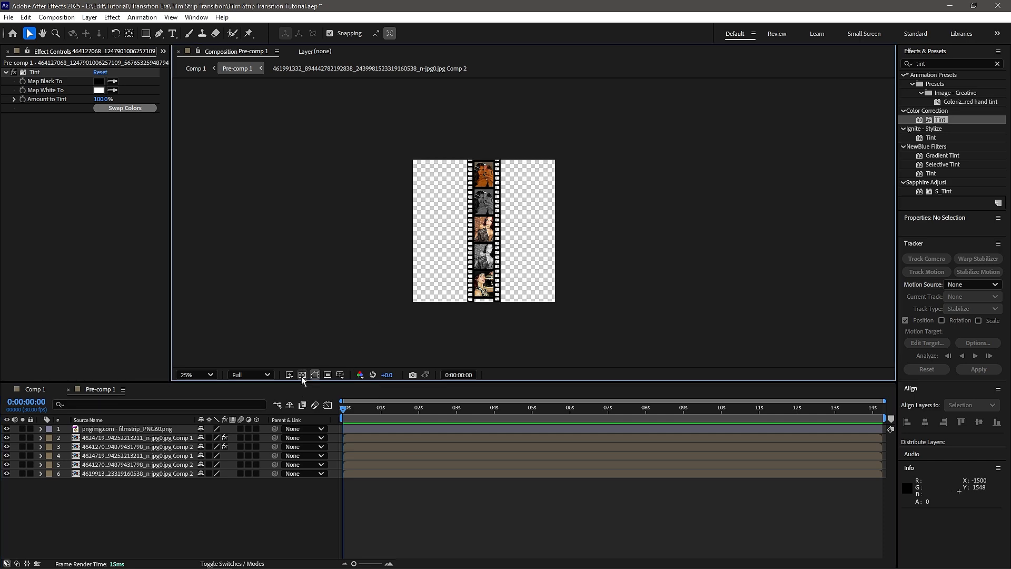
pyautogui.scroll(1, 306, 373)
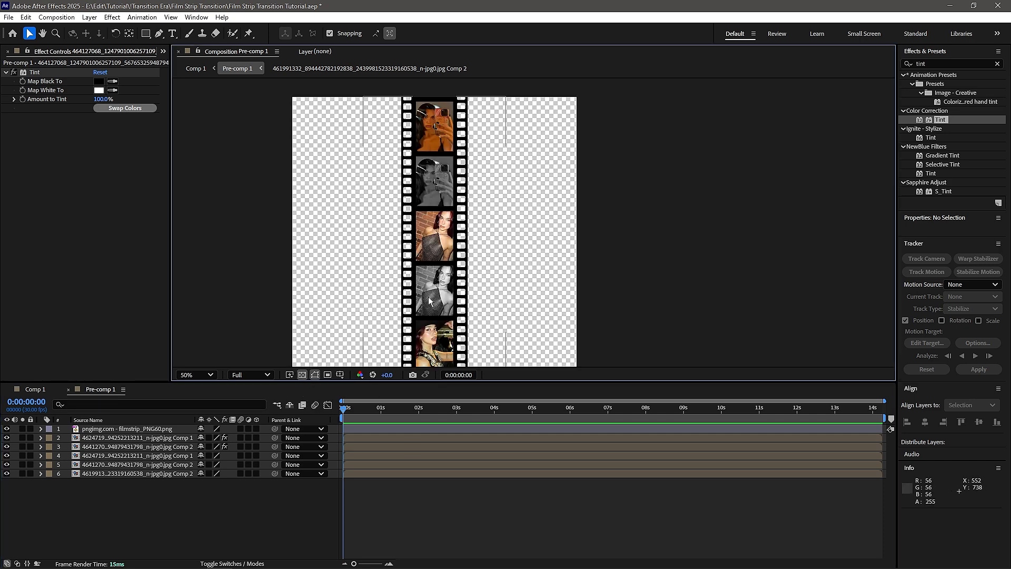
# Return to Comp 1, make the Pre-comp 1 film strip layer visible and set the preview resolution to Full.
pyautogui.click(37, 389)
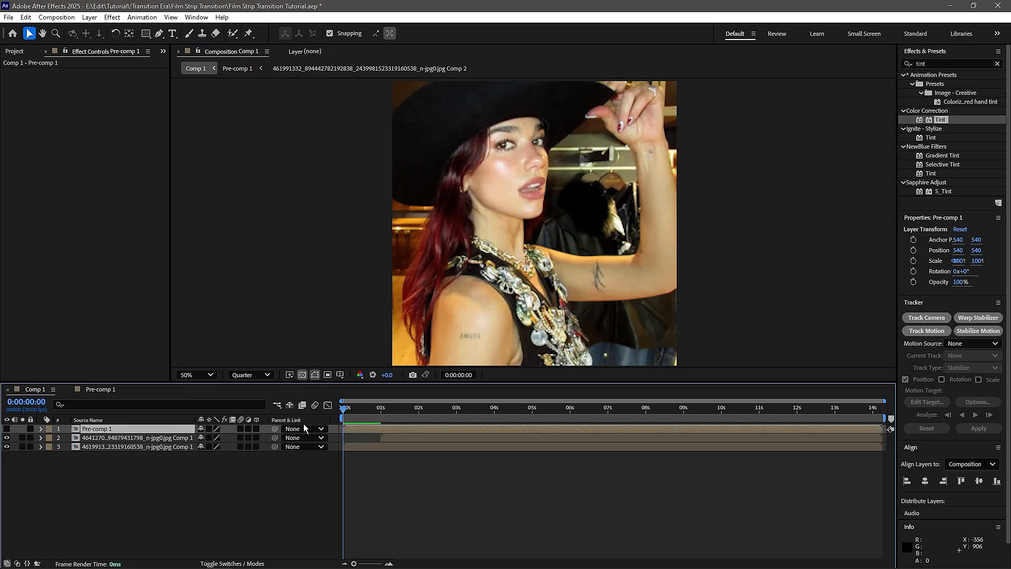
pyautogui.click(6, 429)
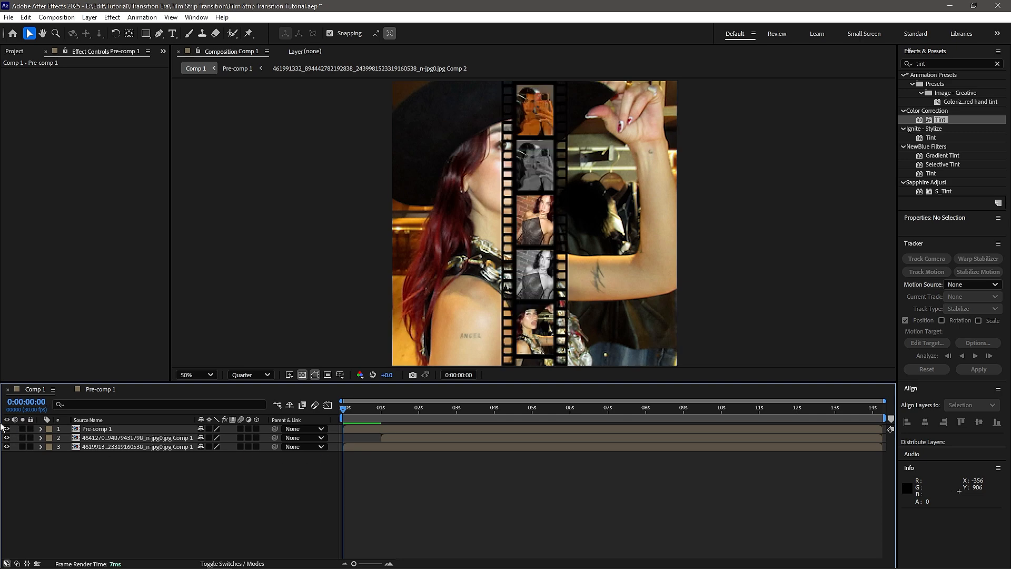
pyautogui.click(267, 376)
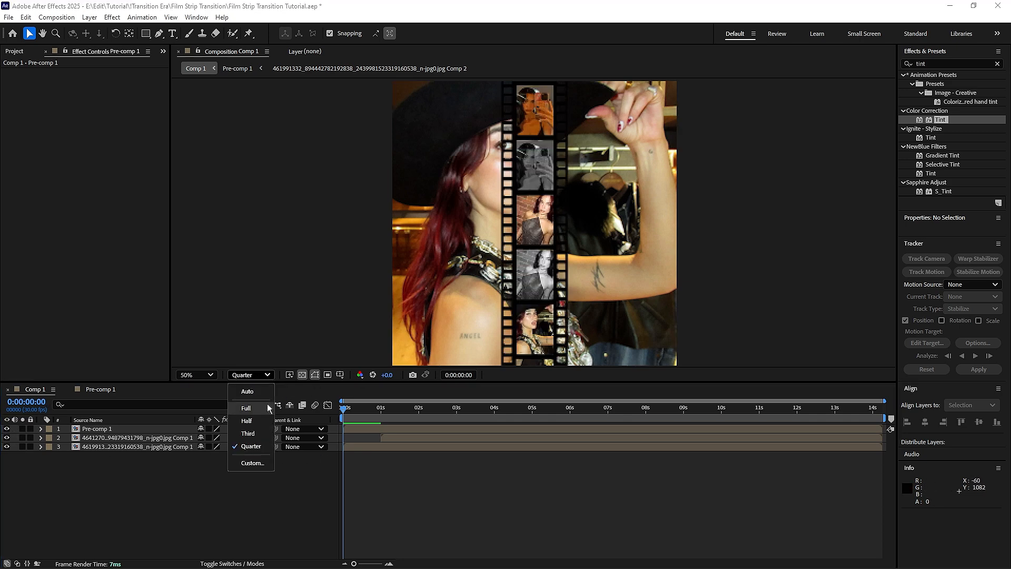
pyautogui.click(267, 407)
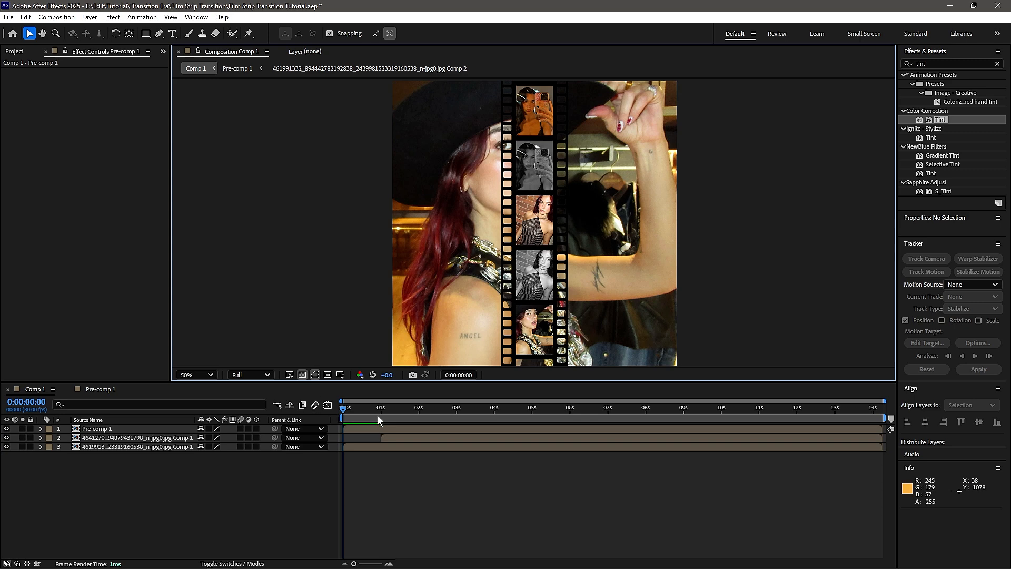
pyautogui.moveTo(378, 416); pyautogui.dragTo(334, 418)
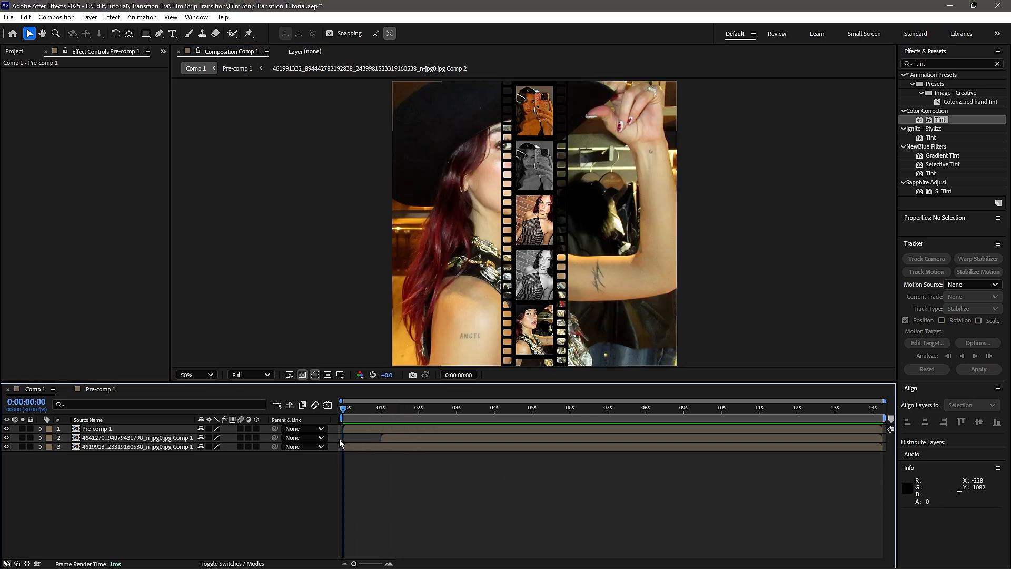
# Make Pre-comp 1 a 3D layer and reveal its rotation, position and scale properties.
pyautogui.click(366, 429)
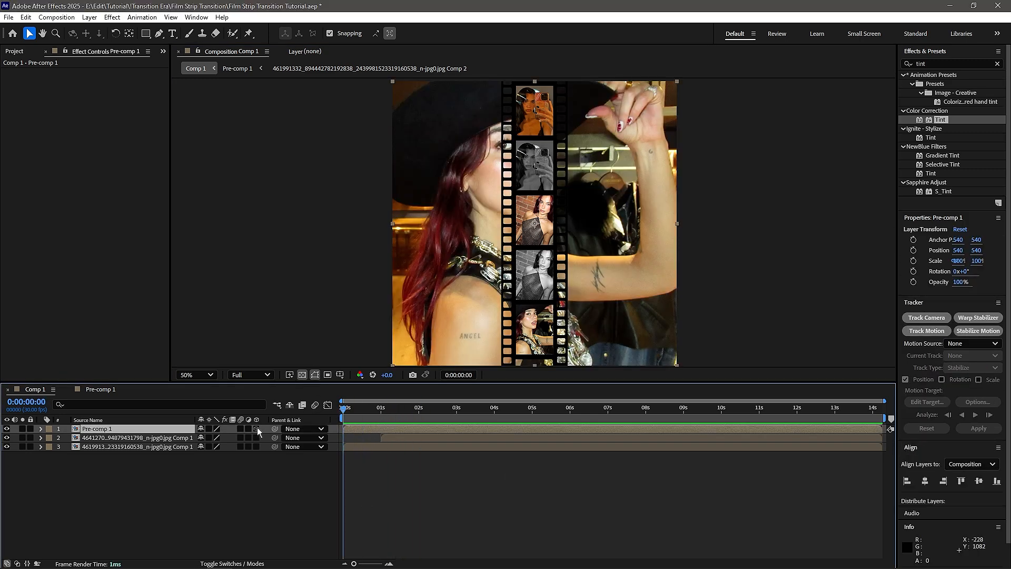
pyautogui.click(256, 428)
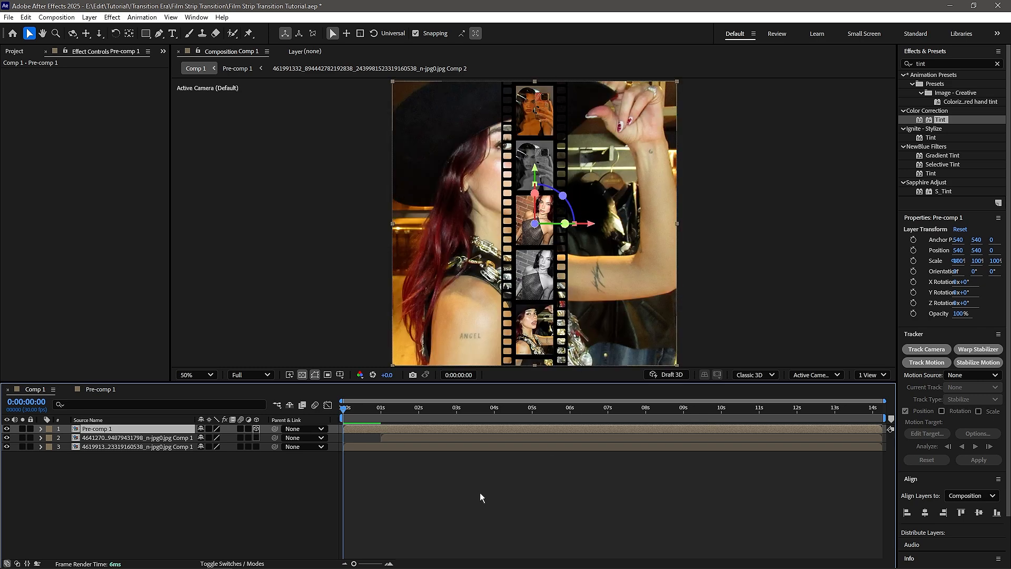
pyautogui.press('r')
pyautogui.hotkey('shift', 'p')
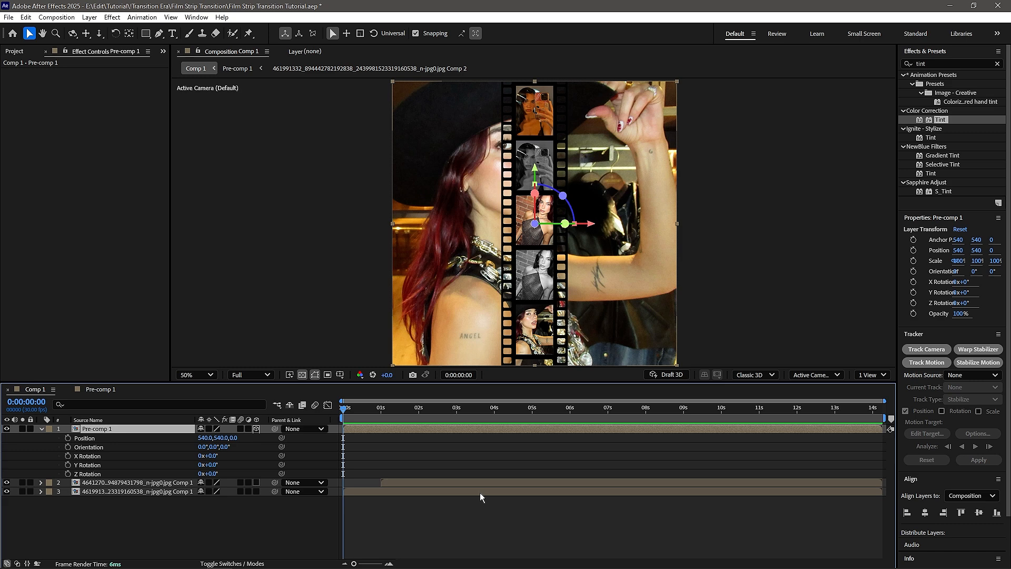
pyautogui.hotkey('shift', 's')
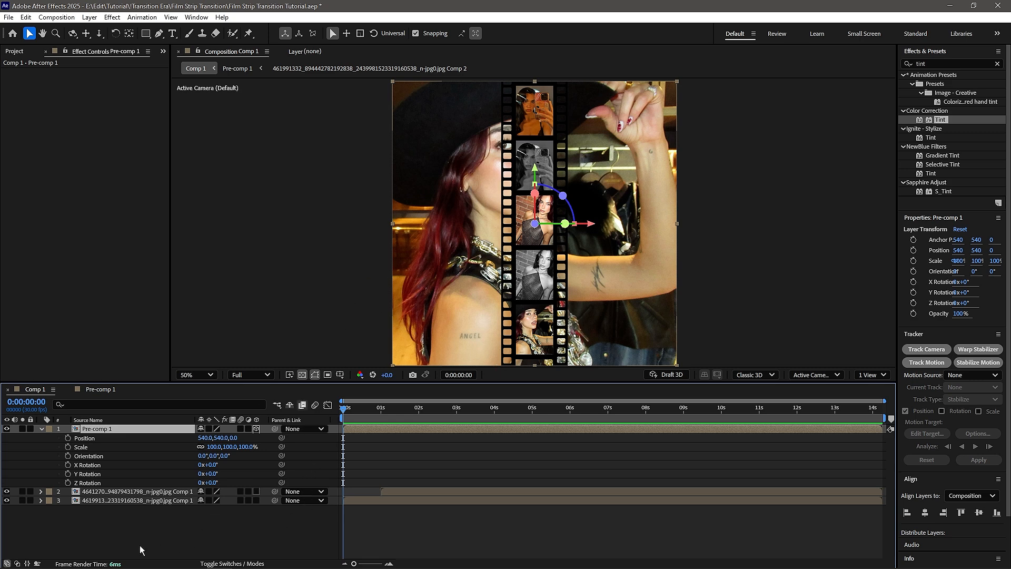
# Set starting keyframes at 0:00:00:00 for Pre-comp 1's position, scale and X, Y and Z rotation.
pyautogui.click(68, 438)
pyautogui.click(68, 446)
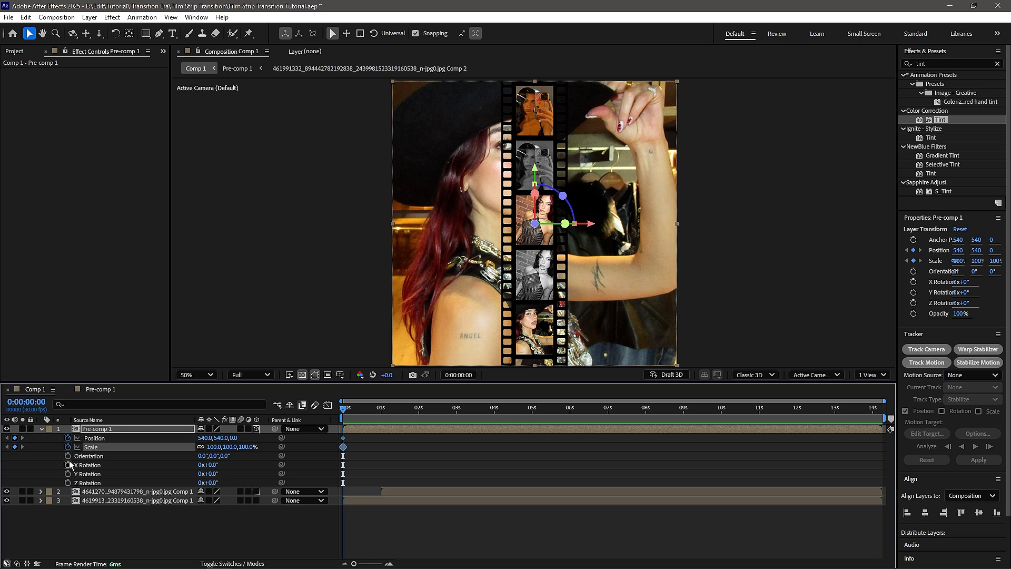
pyautogui.click(68, 464)
pyautogui.click(68, 473)
pyautogui.click(68, 482)
pyautogui.click(460, 526)
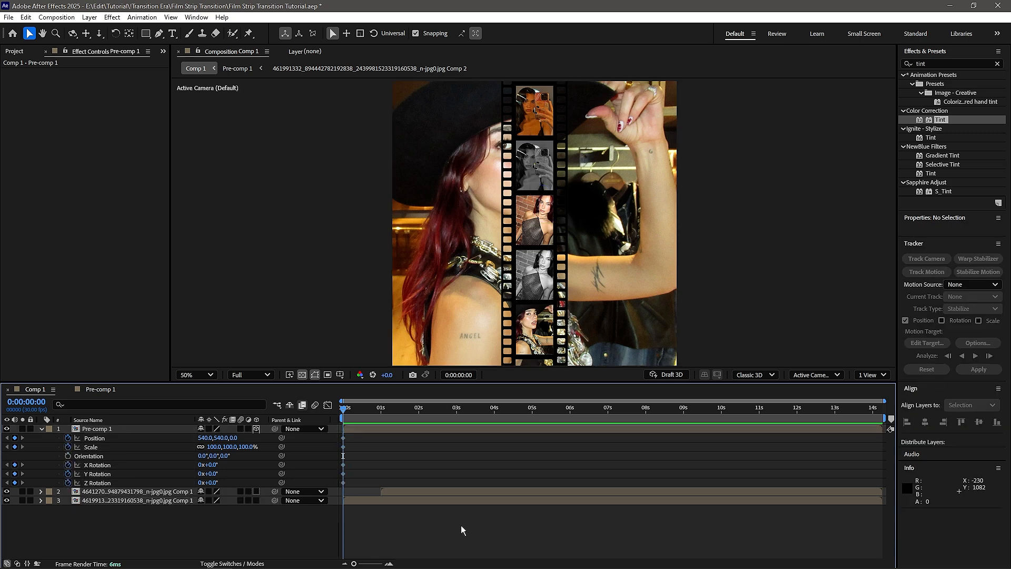
pyautogui.press(',')
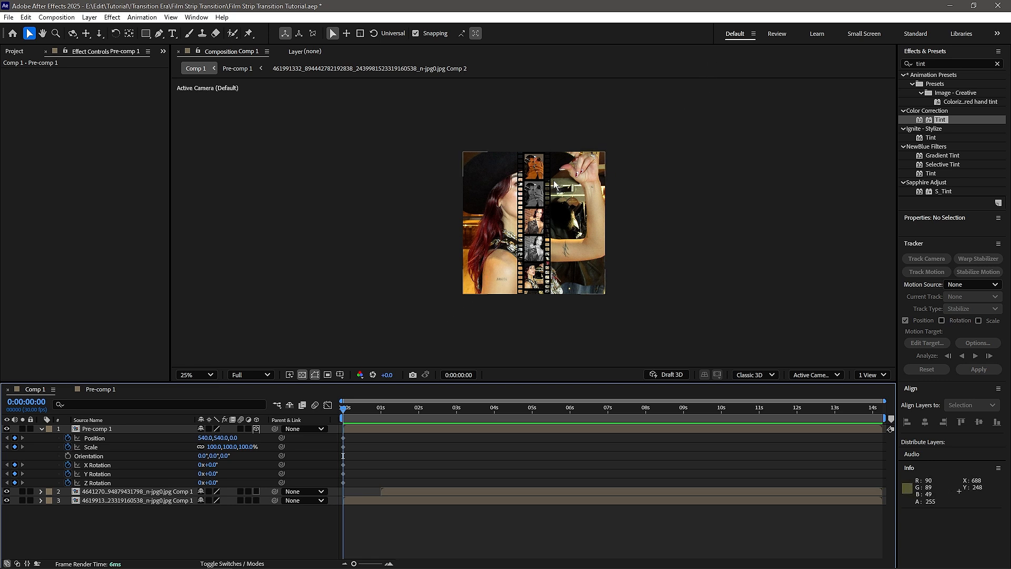
pyautogui.scroll(2, 579, 173)
pyautogui.moveTo(596, 178); pyautogui.dragTo(583, 259)
pyautogui.press('v')
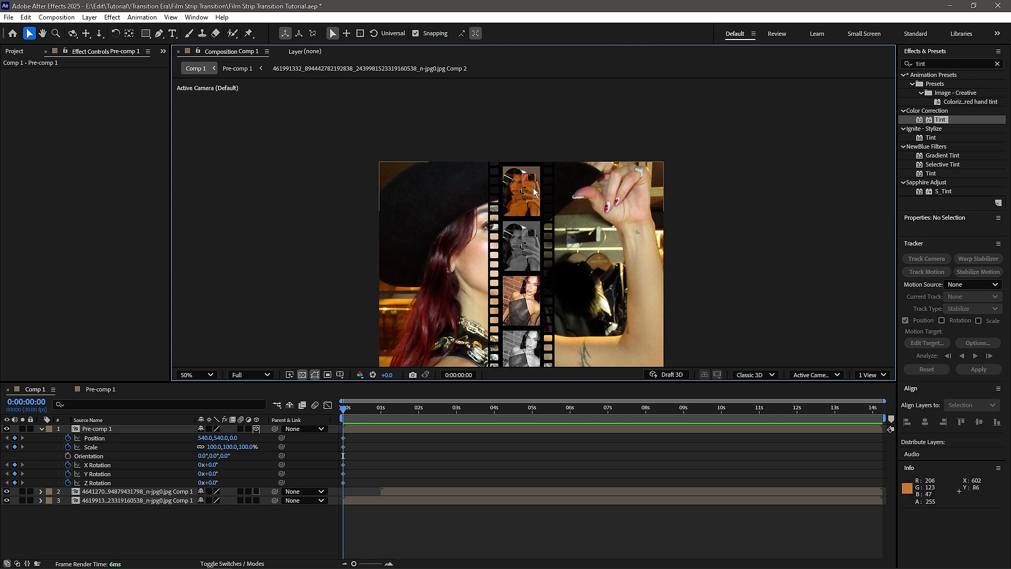
pyautogui.moveTo(363, 416); pyautogui.dragTo(402, 415)
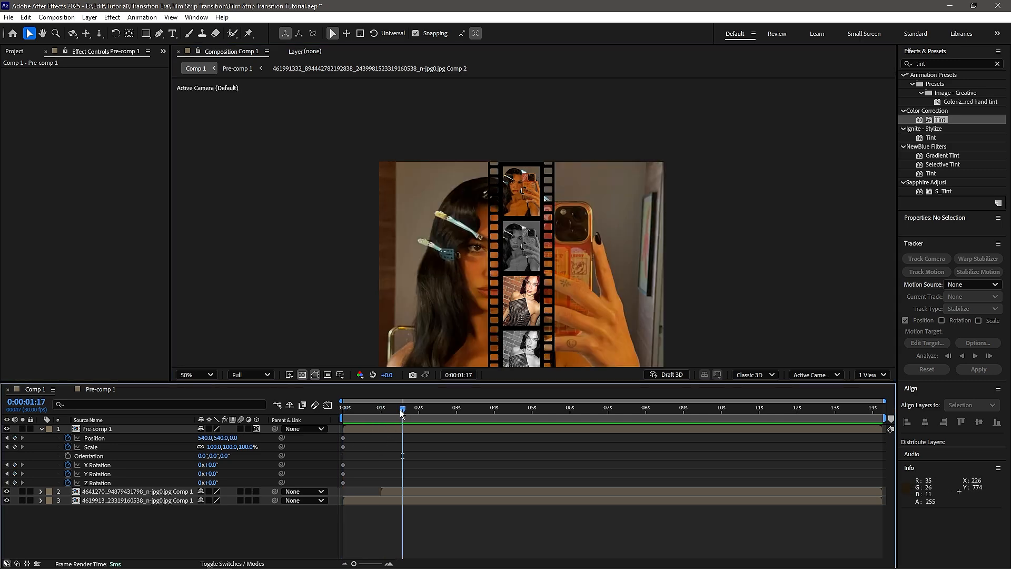
pyautogui.press('Home')
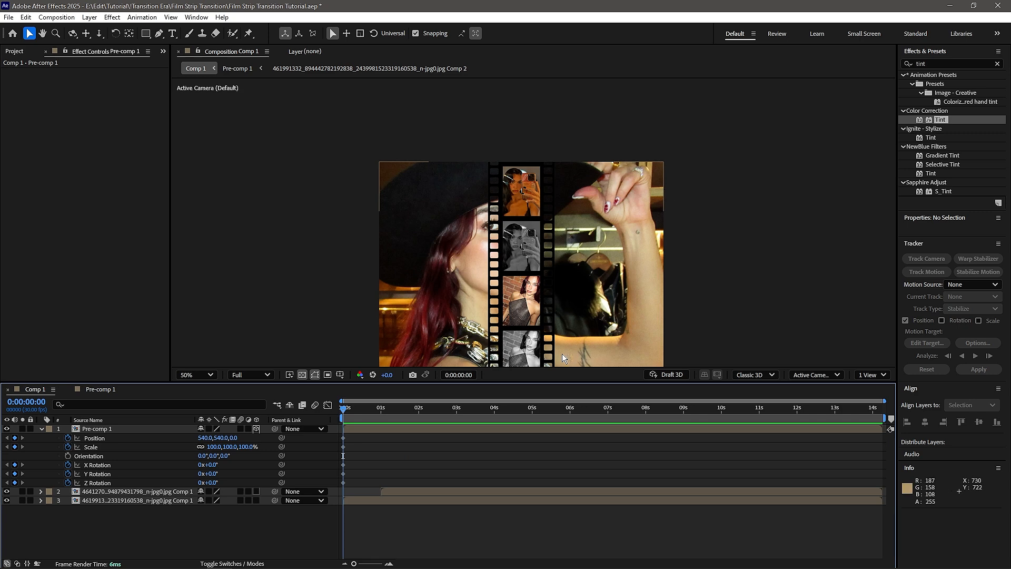
pyautogui.moveTo(547, 245); pyautogui.dragTo(502, 155)
pyautogui.scroll(-2, 504, 157)
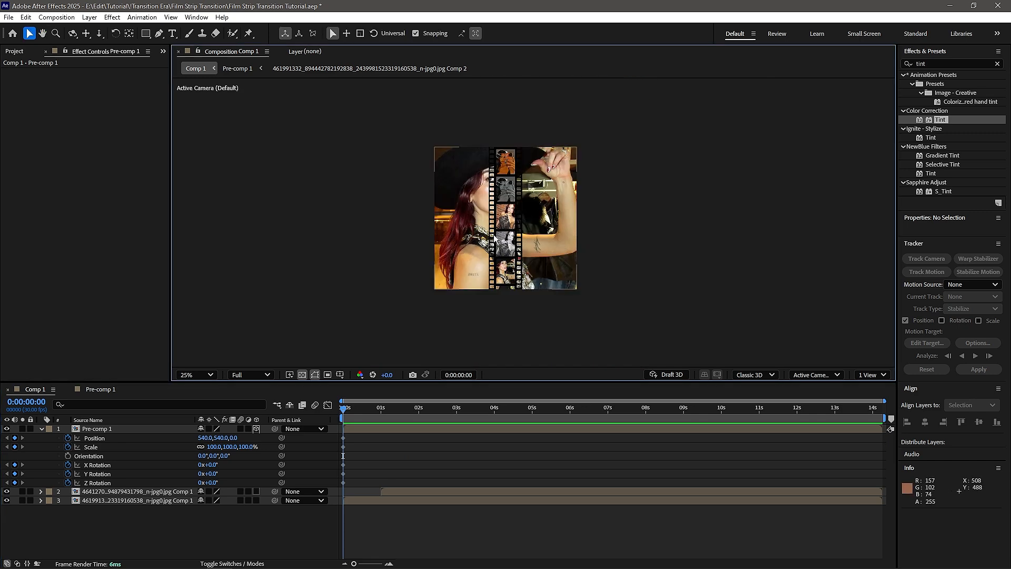
pyautogui.moveTo(522, 197)
pyautogui.mouseDown()
pyautogui.moveTo(532, 223)
pyautogui.moveTo(516, 195)
pyautogui.mouseUp()
pyautogui.scroll(2, 532, 223)
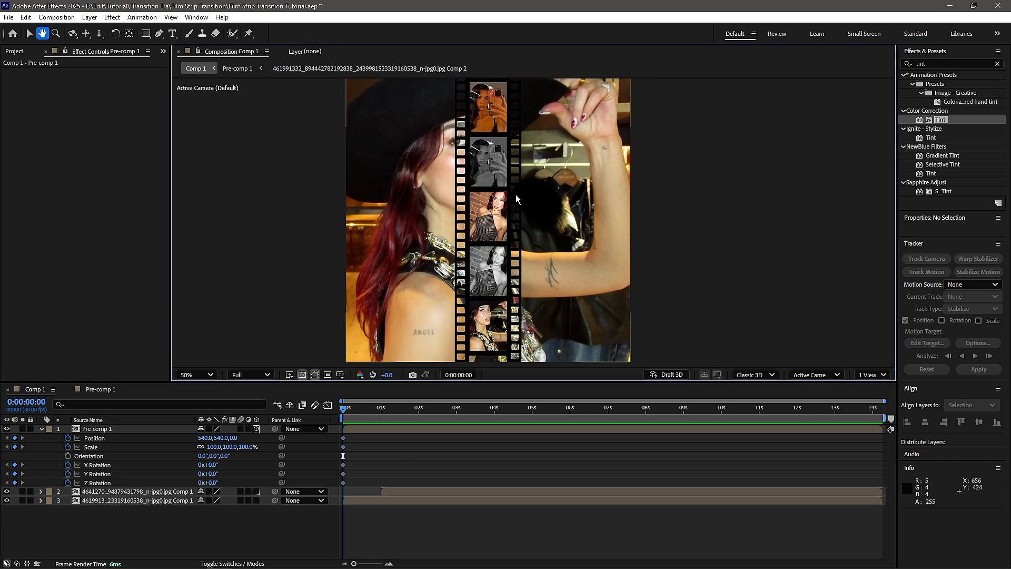
pyautogui.scroll(-2, 516, 194)
# Move Pre-comp 1 outside the frame's upper-right corner to about 1552, -344 and set its Z rotation to 53°.
pyautogui.click(121, 441)
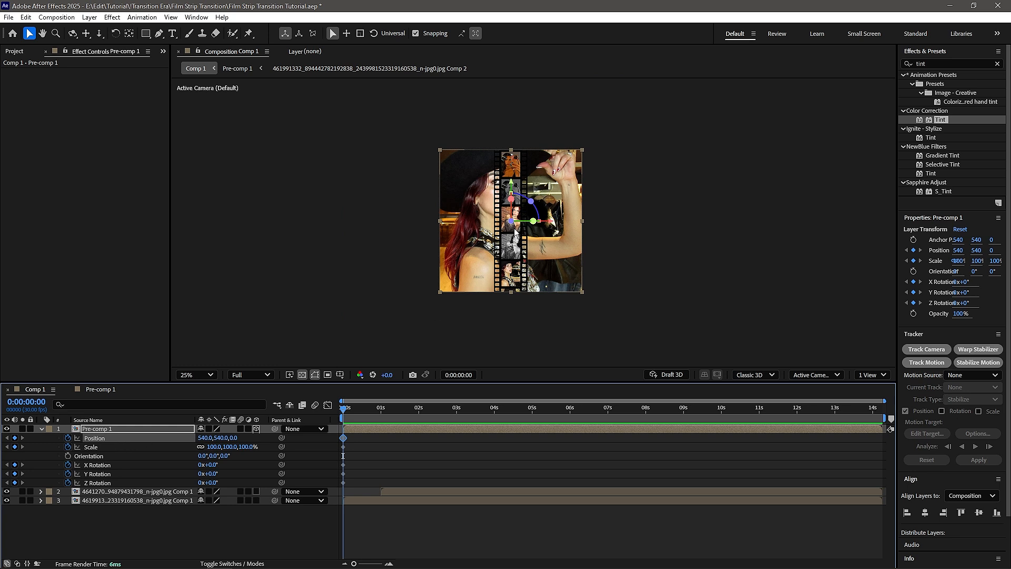
pyautogui.moveTo(510, 252); pyautogui.dragTo(578, 144)
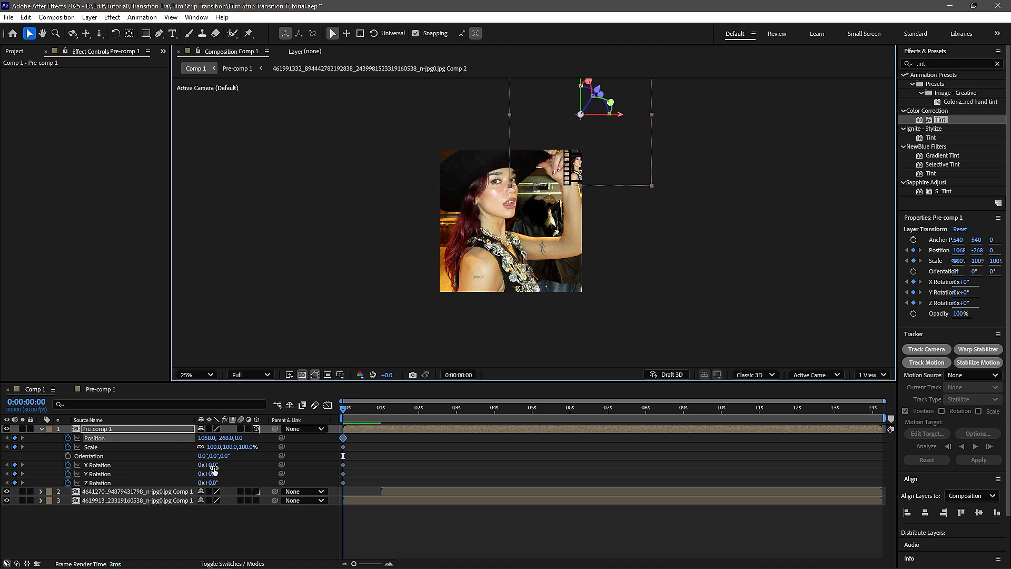
pyautogui.moveTo(212, 481); pyautogui.dragTo(236, 477)
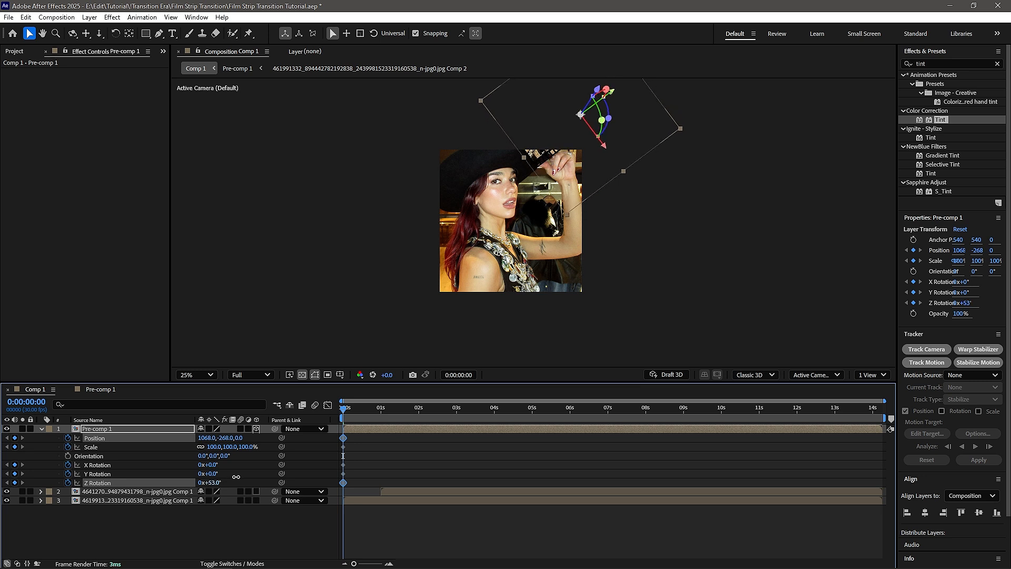
pyautogui.moveTo(542, 152); pyautogui.dragTo(606, 141)
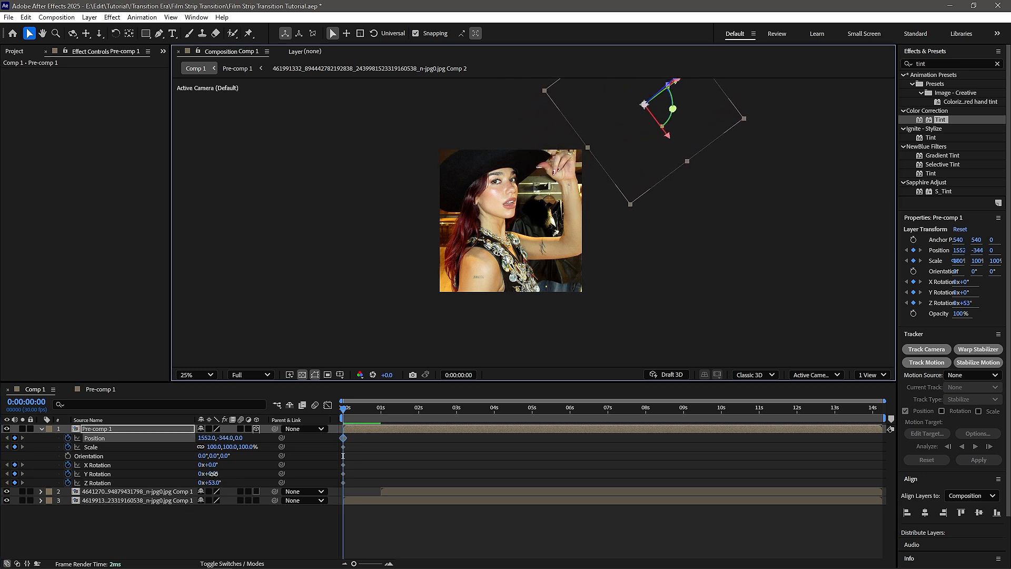
# Set Pre-comp 1's X rotation to -13°, Y rotation to -8° and scale to 26%, and reposition it to about 1201, -95.
pyautogui.moveTo(213, 473)
pyautogui.mouseDown()
pyautogui.moveTo(209, 465)
pyautogui.moveTo(245, 447)
pyautogui.moveTo(218, 454)
pyautogui.mouseUp()
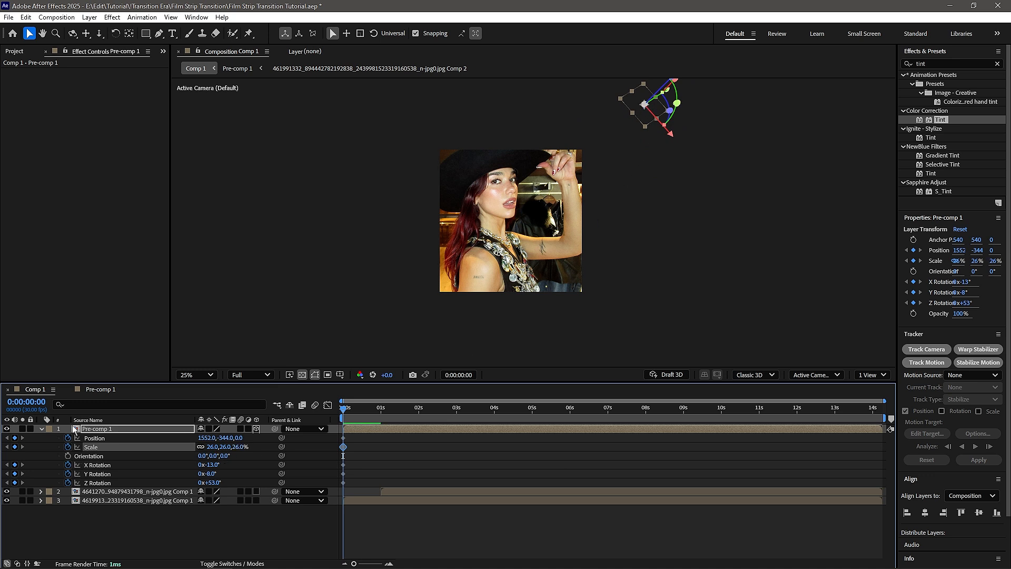
pyautogui.click(96, 438)
pyautogui.moveTo(647, 123); pyautogui.dragTo(595, 149)
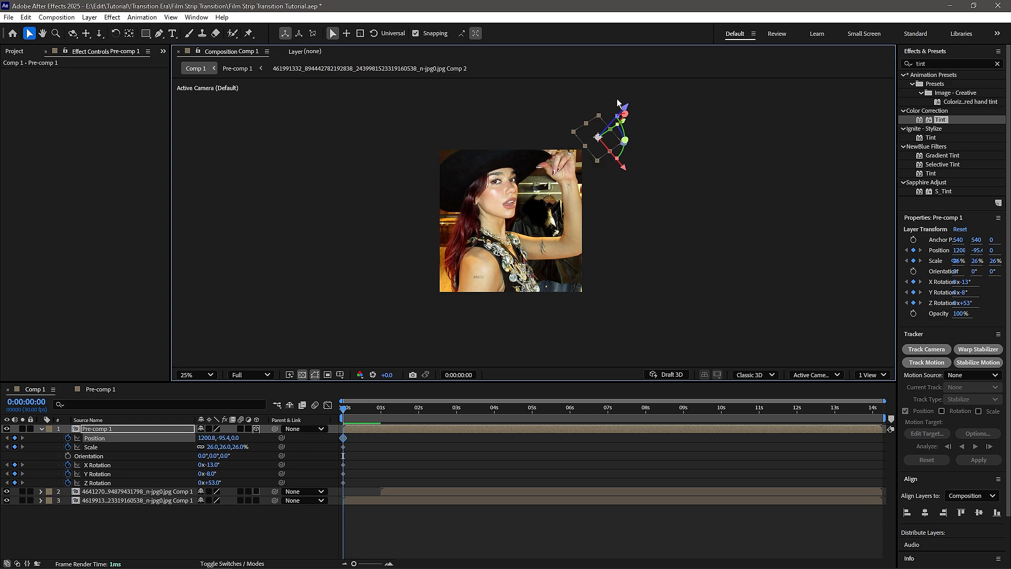
pyautogui.click(382, 544)
# At 0:00:01:00, keyframe Pre-comp 1's position near the frame's center at about 515, 590.
pyautogui.scroll(5, 327, 448)
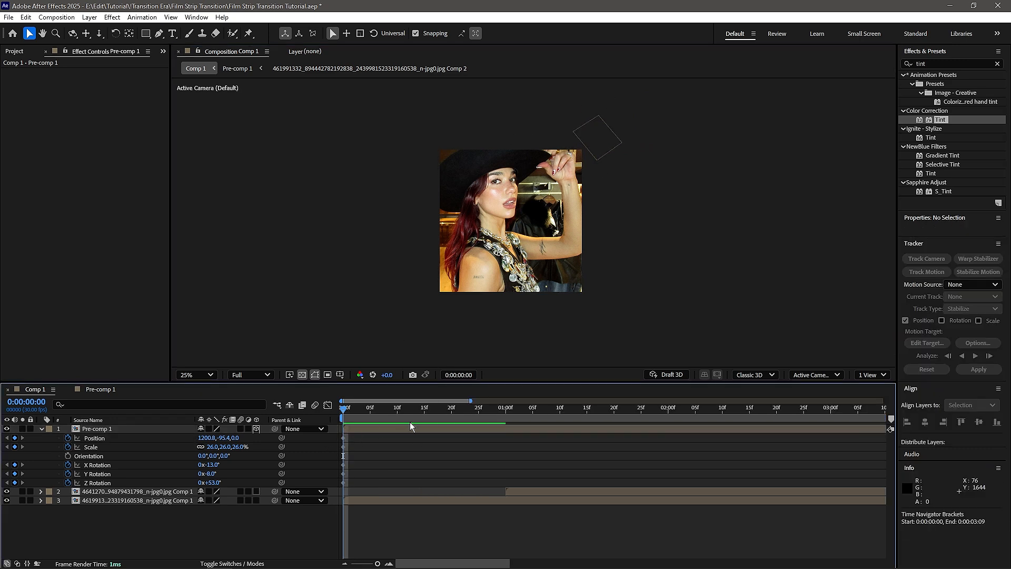
pyautogui.moveTo(435, 410); pyautogui.dragTo(507, 412)
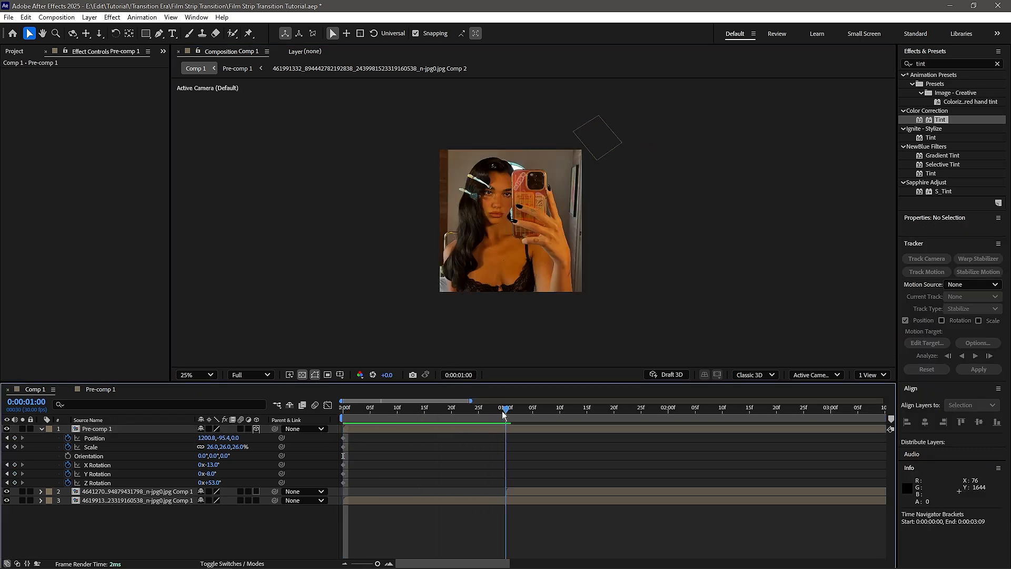
pyautogui.click(518, 491)
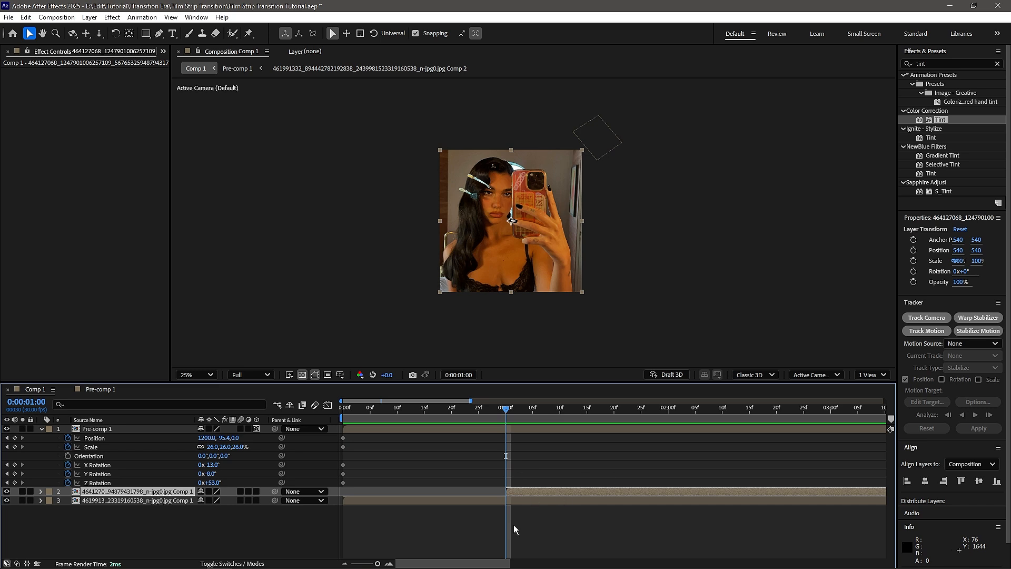
pyautogui.click(524, 536)
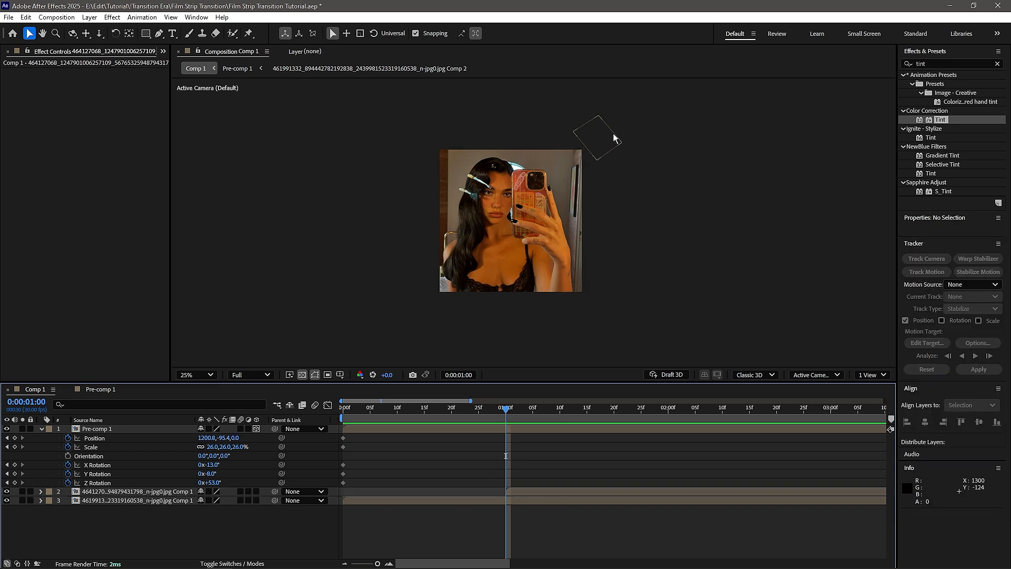
pyautogui.moveTo(598, 138); pyautogui.dragTo(504, 241)
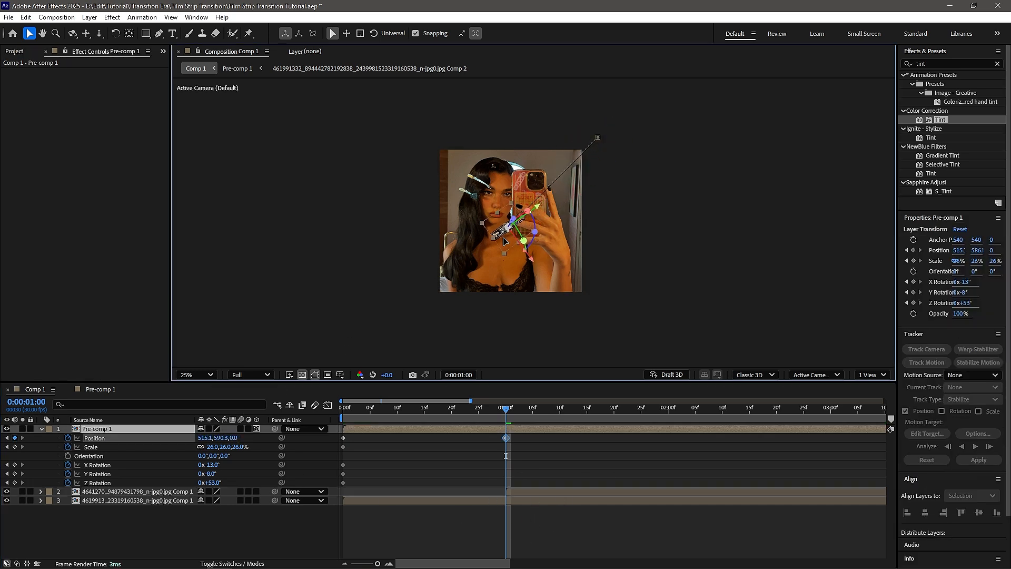
# Set Pre-comp 1's scale to 100% at the one-second mark.
pyautogui.click(243, 446)
pyautogui.write('100')
pyautogui.press('Return')
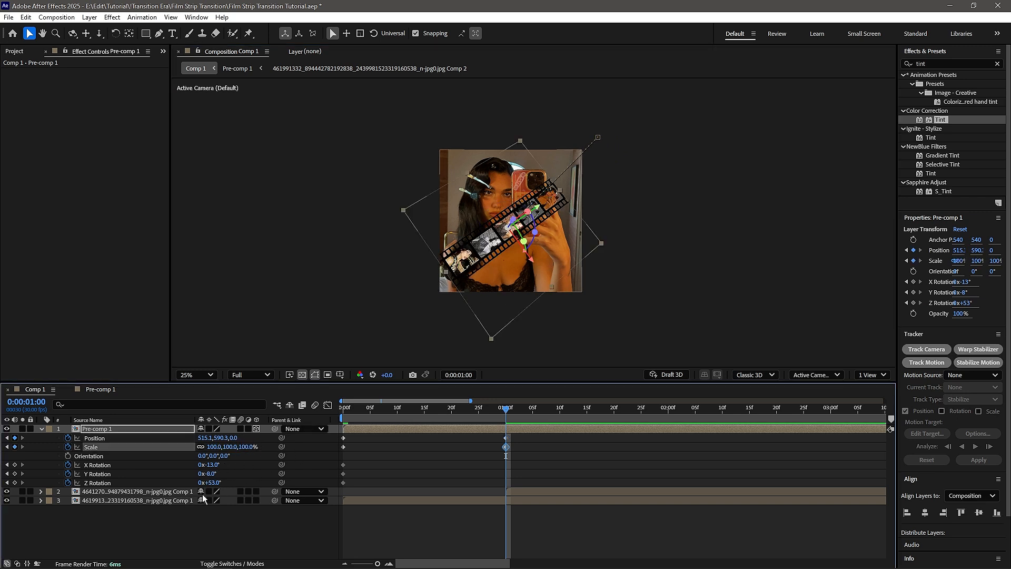
# Set Pre-comp 1's X, Y and Z rotations to 0° at the one-second mark.
pyautogui.moveTo(211, 485); pyautogui.dragTo(188, 491)
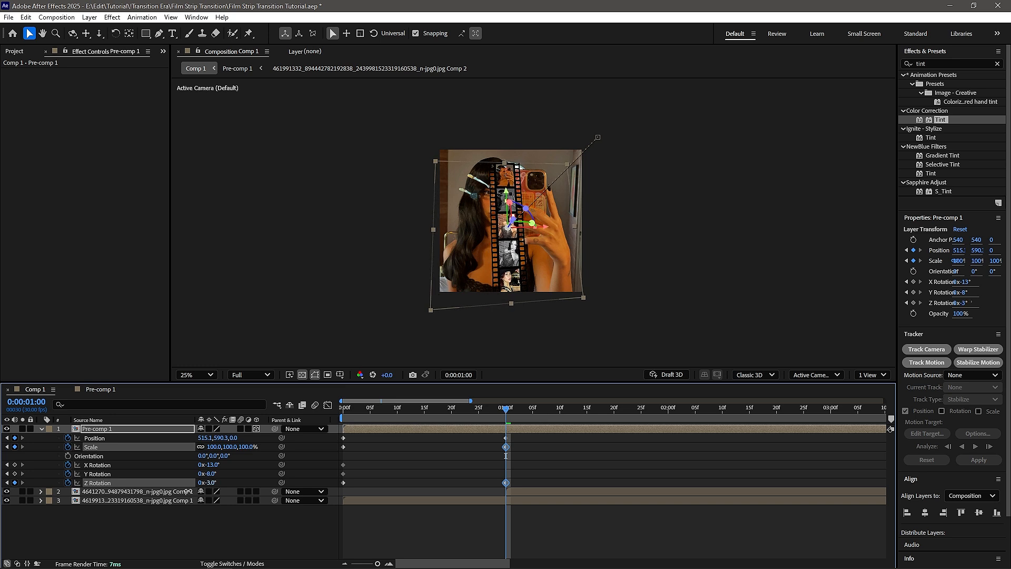
pyautogui.press('.')
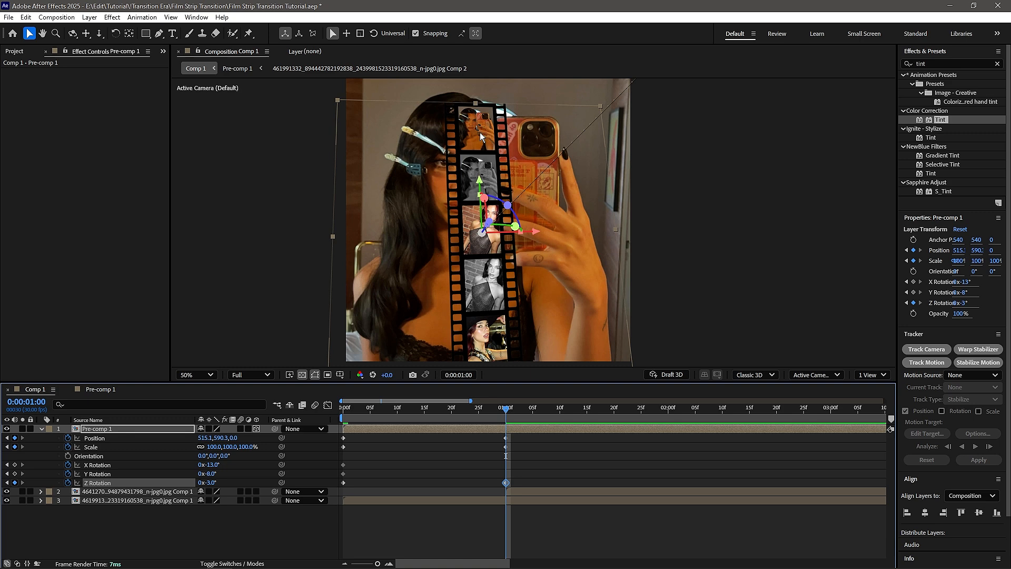
pyautogui.click(475, 470)
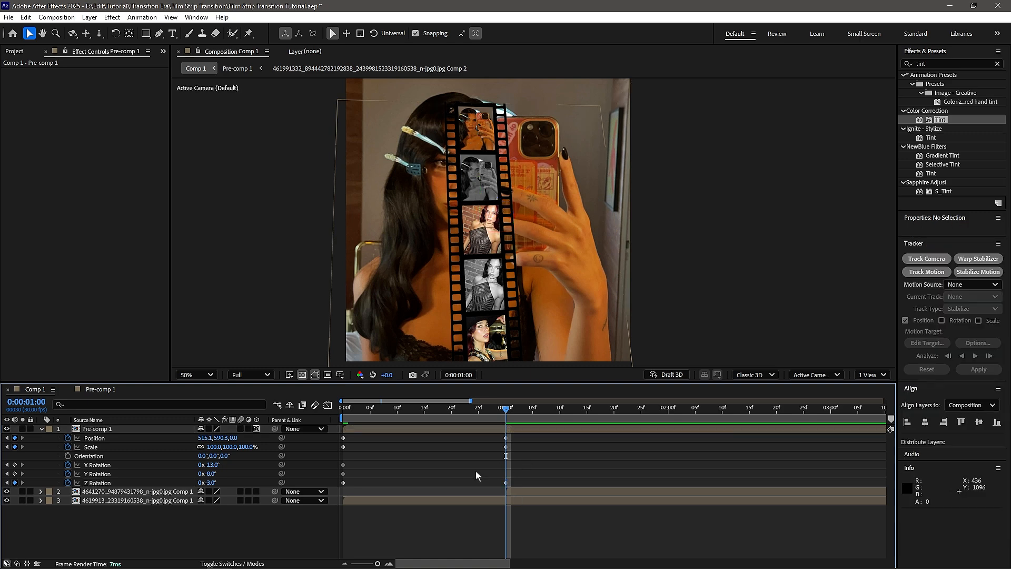
pyautogui.click(212, 483)
pyautogui.press('Return')
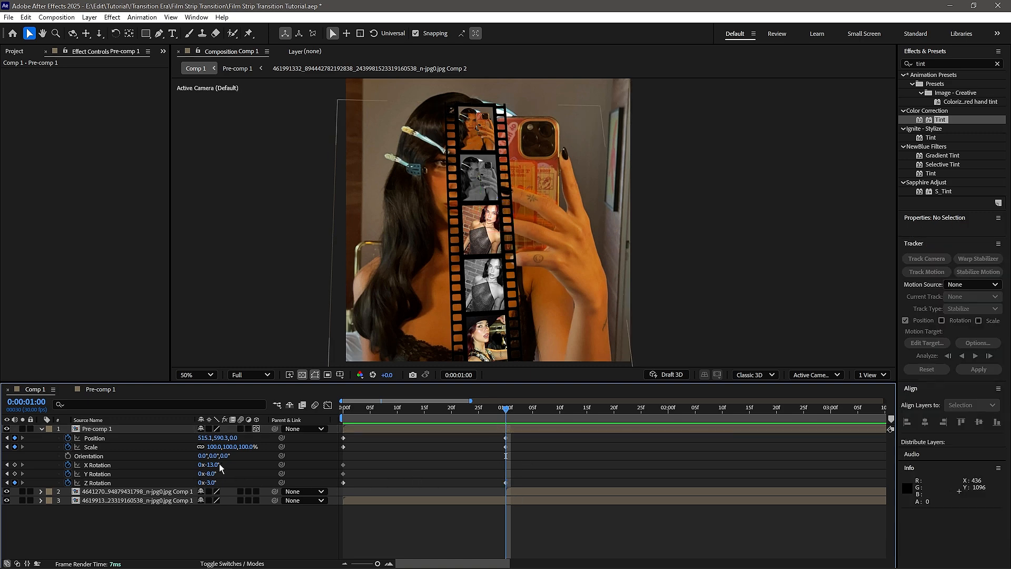
pyautogui.moveTo(214, 465); pyautogui.dragTo(224, 465)
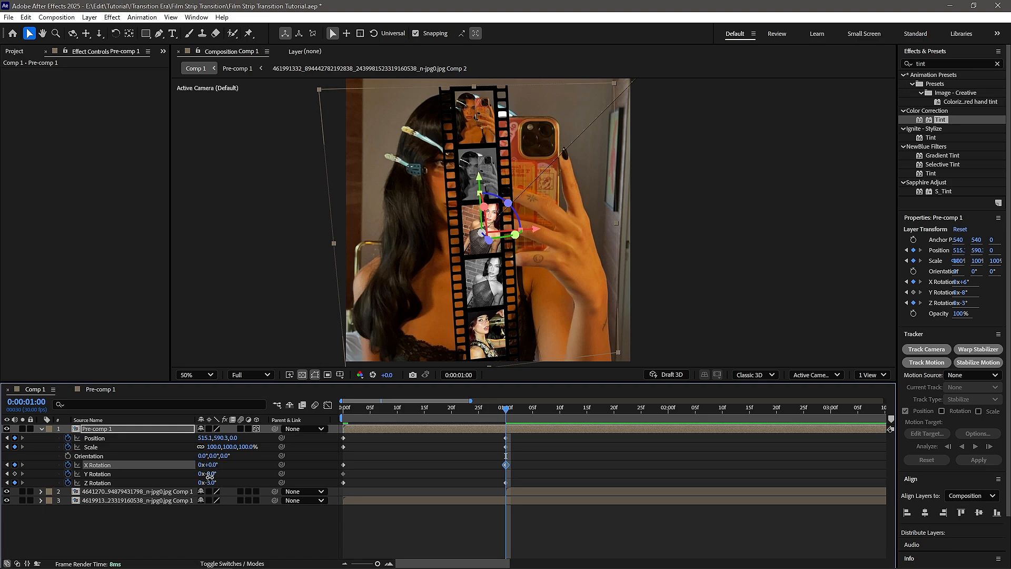
pyautogui.click(210, 474)
pyautogui.write('0')
pyautogui.press('Return')
pyautogui.press('space')
pyautogui.click(211, 483)
pyautogui.write('0')
pyautogui.press('Return')
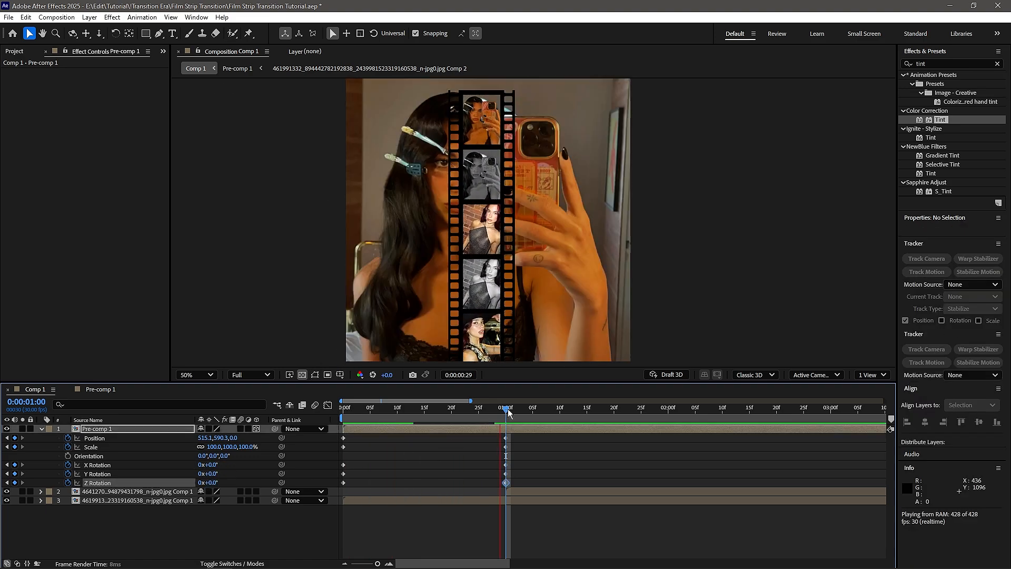
# Bring Pre-comp 1 close to the viewer at 0:00:01:00 by setting its position to about 541, 966, -1142.
pyautogui.moveTo(508, 409)
pyautogui.mouseDown()
pyautogui.moveTo(255, 417)
pyautogui.moveTo(506, 407)
pyautogui.mouseUp()
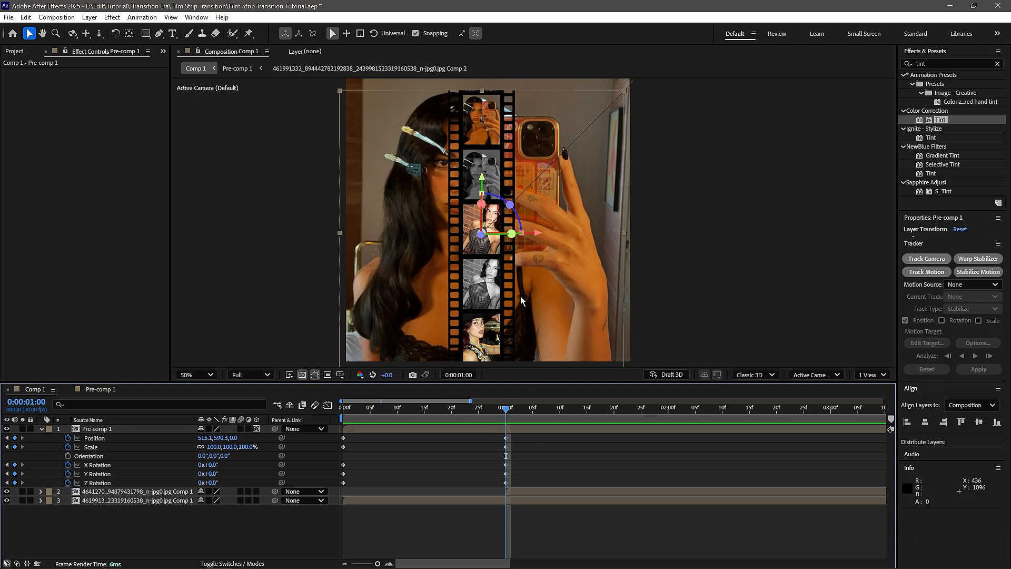
pyautogui.hotkey('ctrl', 'shift', 'a')
pyautogui.moveTo(493, 140); pyautogui.dragTo(448, 131)
pyautogui.moveTo(508, 407); pyautogui.dragTo(512, 421)
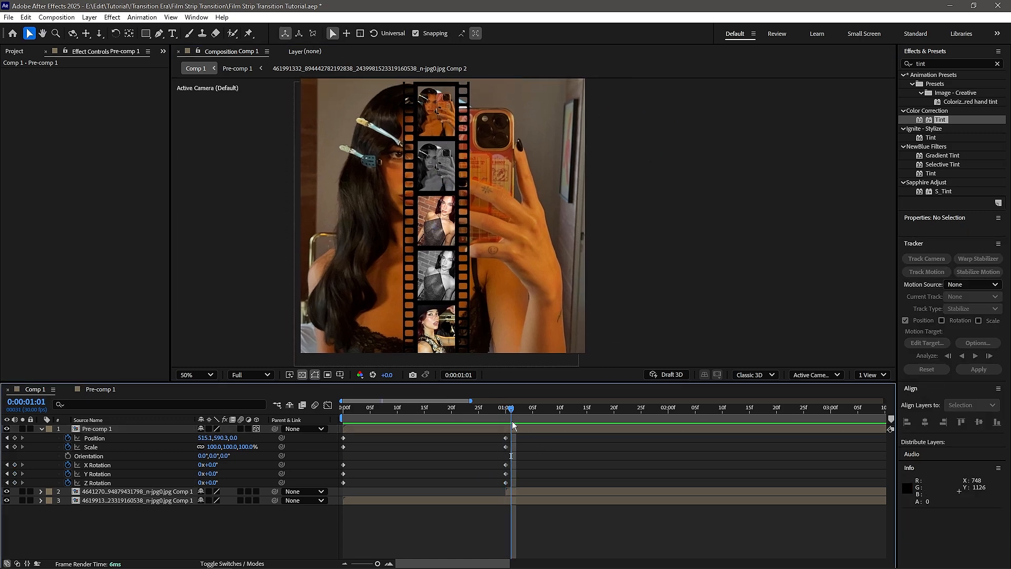
pyautogui.click(512, 428)
pyautogui.press('pageup')
pyautogui.moveTo(236, 437); pyautogui.dragTo(411, 447)
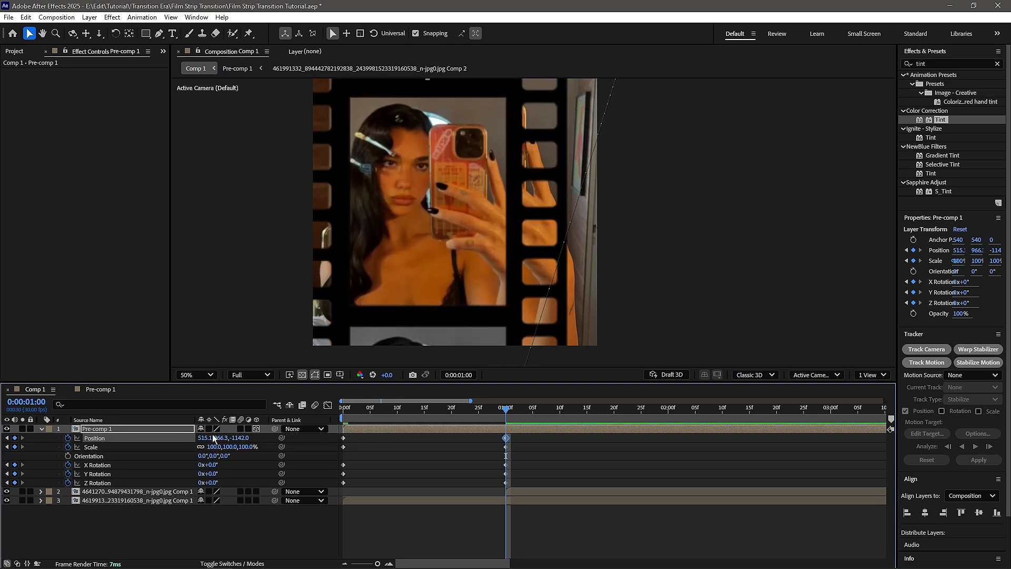
pyautogui.moveTo(205, 438); pyautogui.dragTo(218, 436)
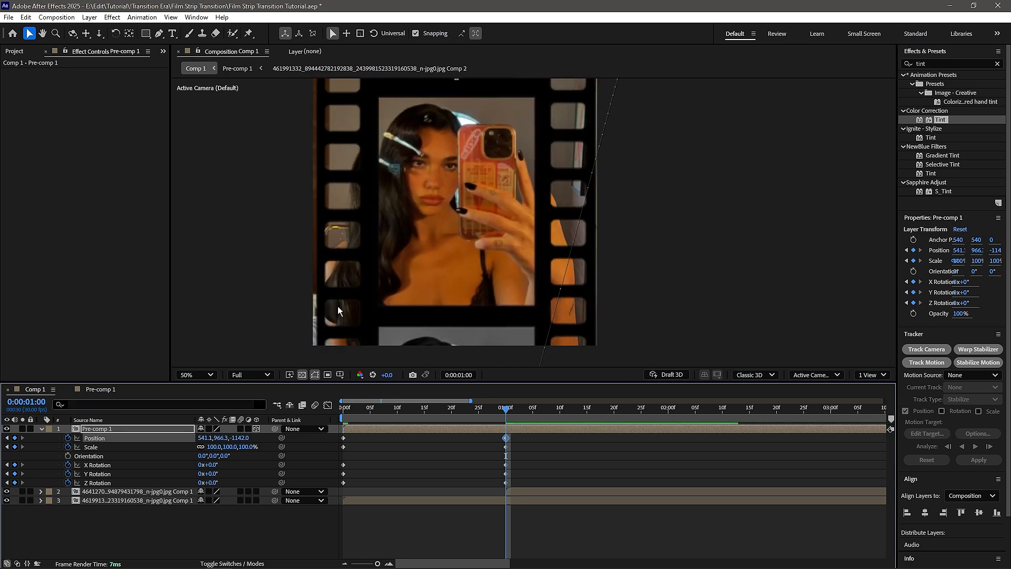
# Show the Title/Action Safe guides and refine Pre-comp 1's position to about 557, 993, -1442 so the top photo fills the frame.
pyautogui.scroll(-2, 396, 273)
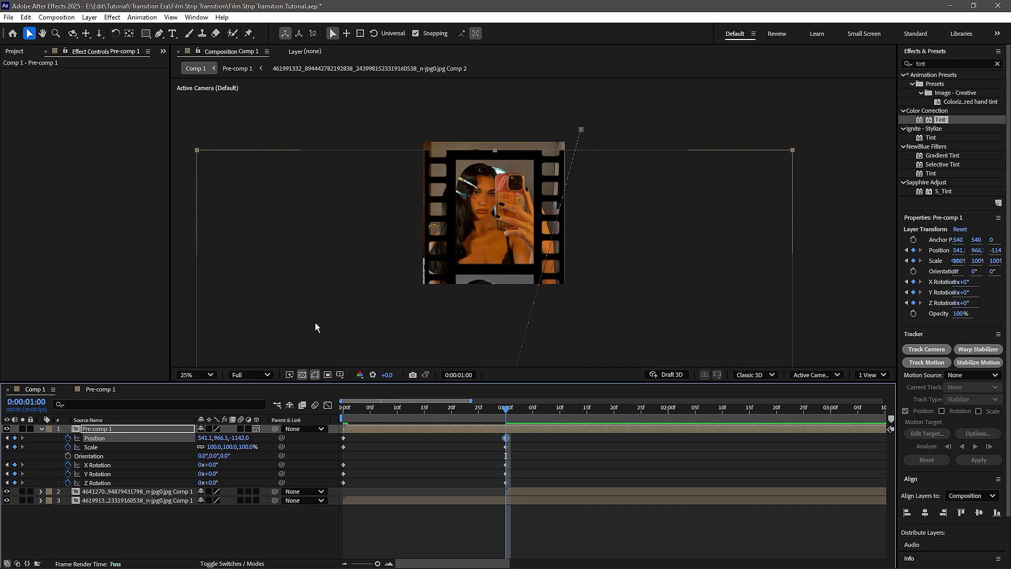
pyautogui.click(341, 375)
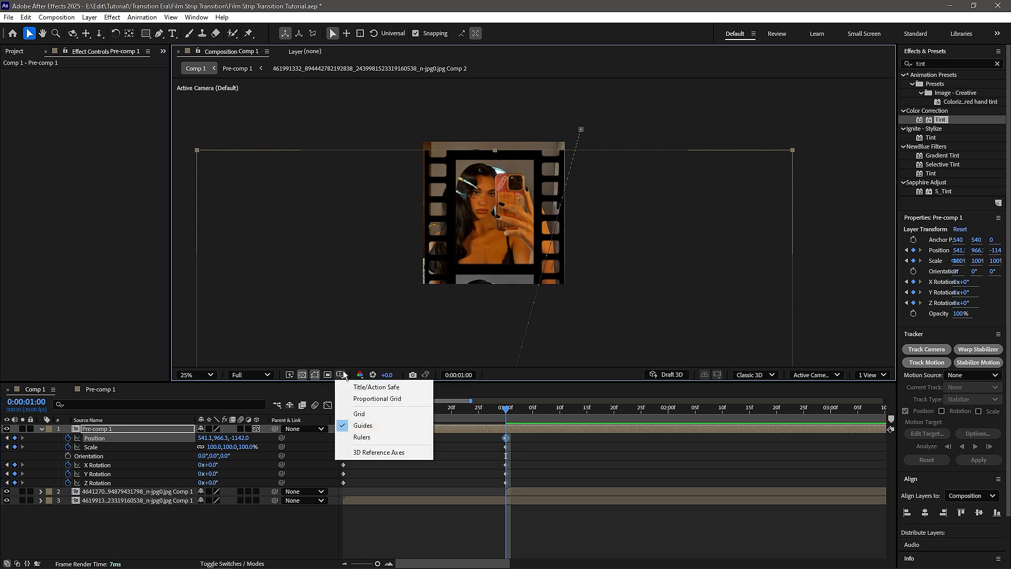
pyautogui.click(388, 387)
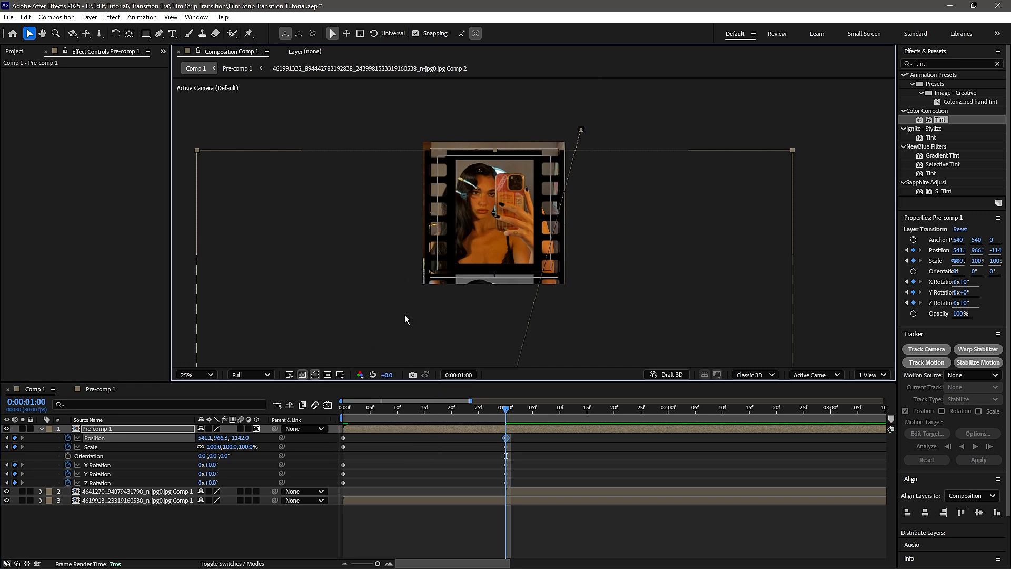
pyautogui.moveTo(239, 438); pyautogui.dragTo(214, 437)
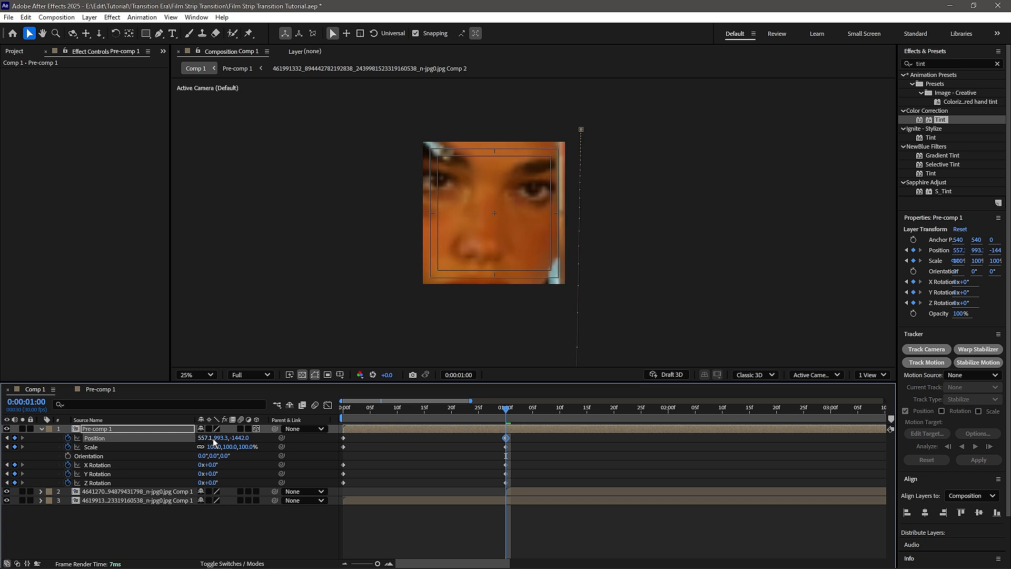
# Preview the film strip animation from the first frame.
pyautogui.click(547, 449)
pyautogui.moveTo(507, 409); pyautogui.dragTo(344, 410)
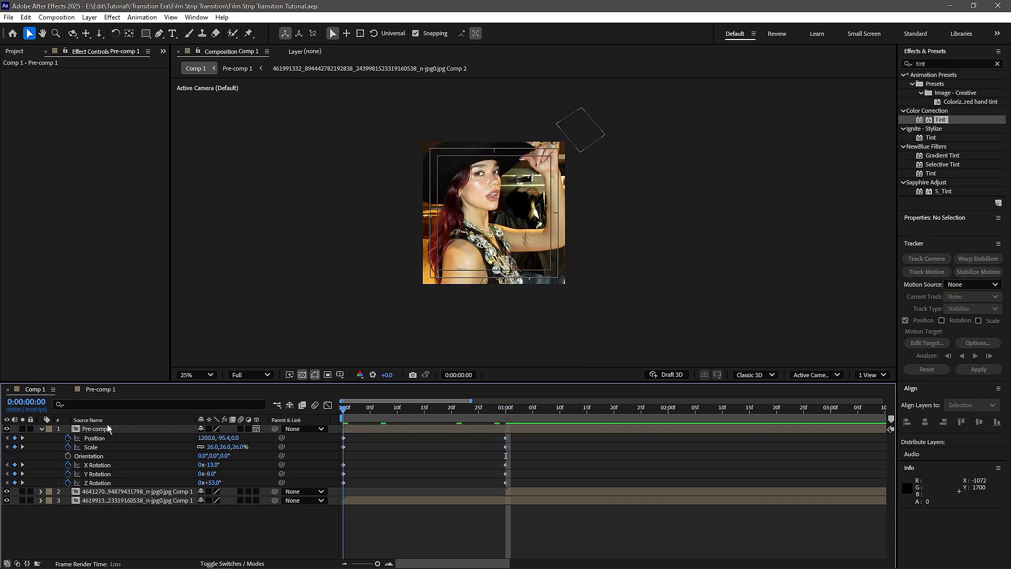
pyautogui.press('space')
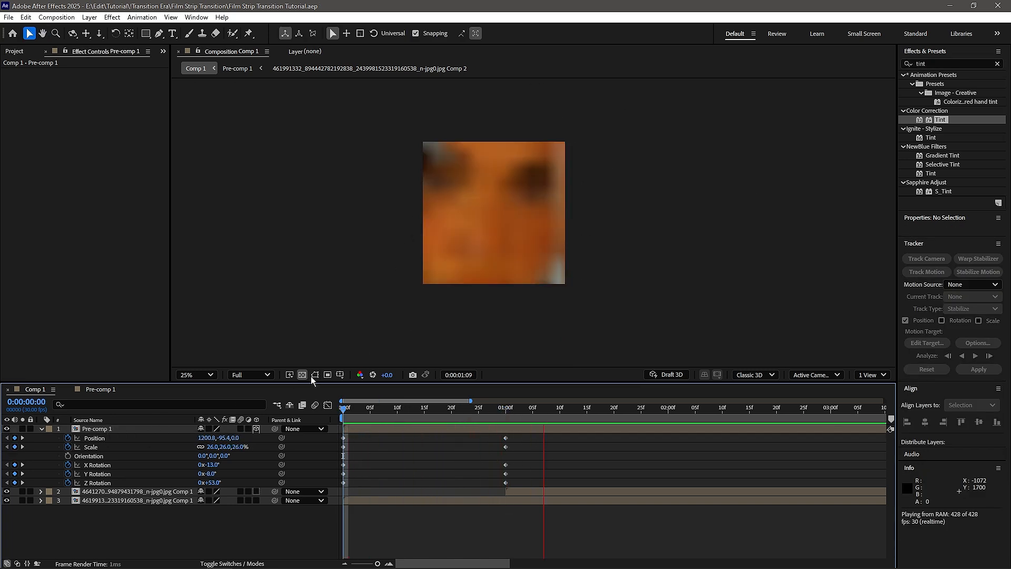
pyautogui.press('space')
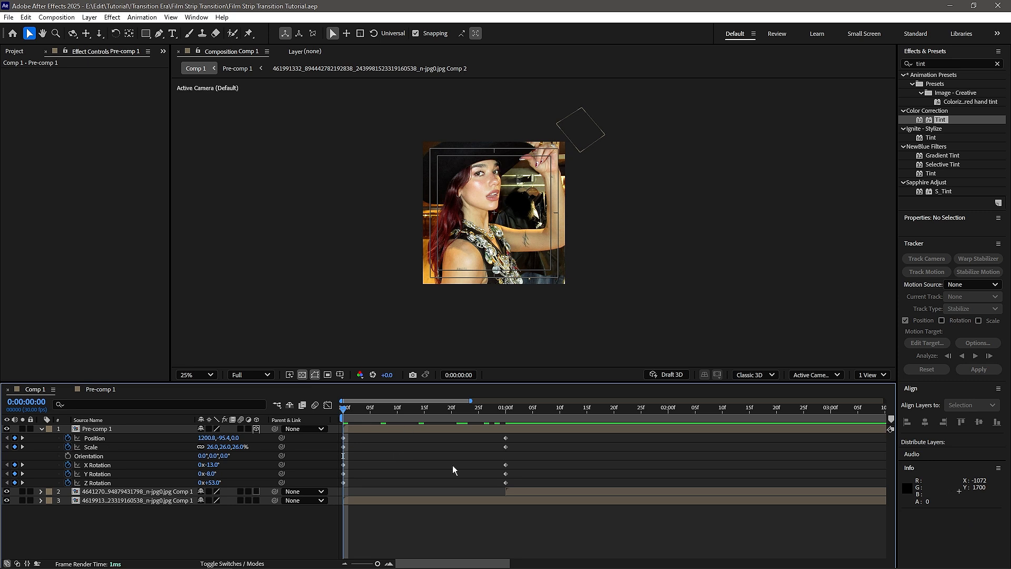
# Separate the dimensions of Pre-comp 1's Position property.
pyautogui.click(106, 437)
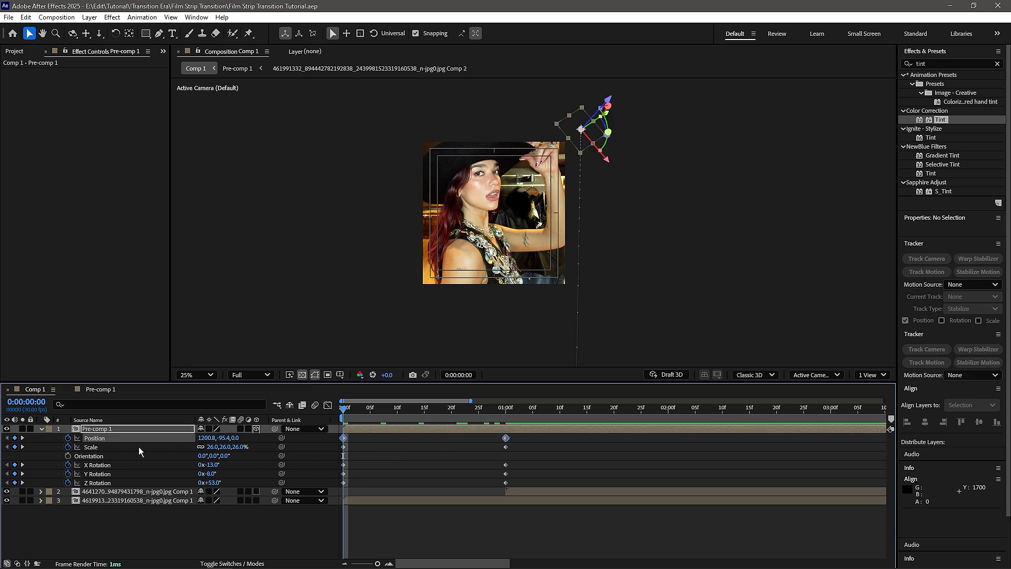
pyautogui.rightClick(105, 436)
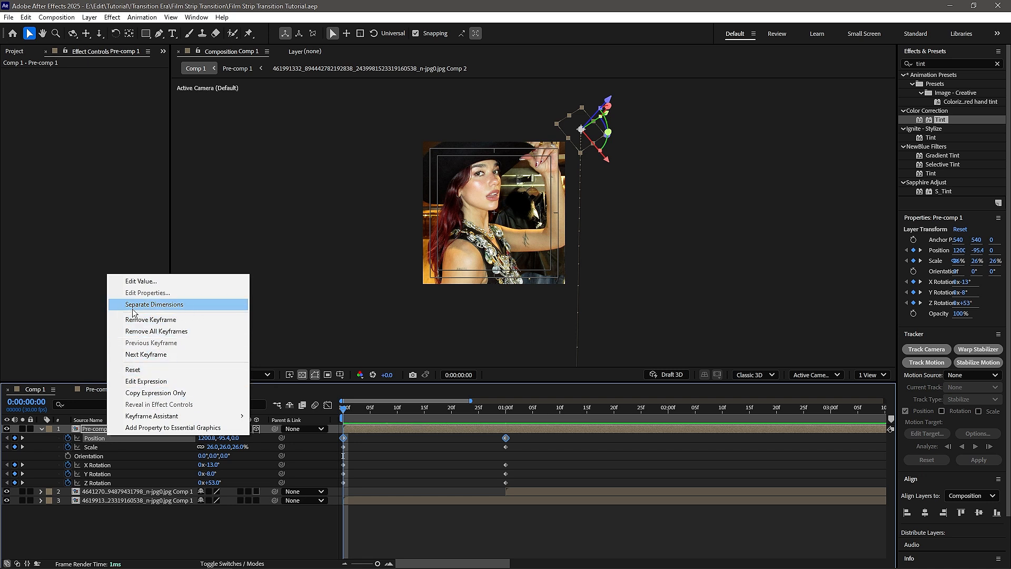
pyautogui.click(181, 306)
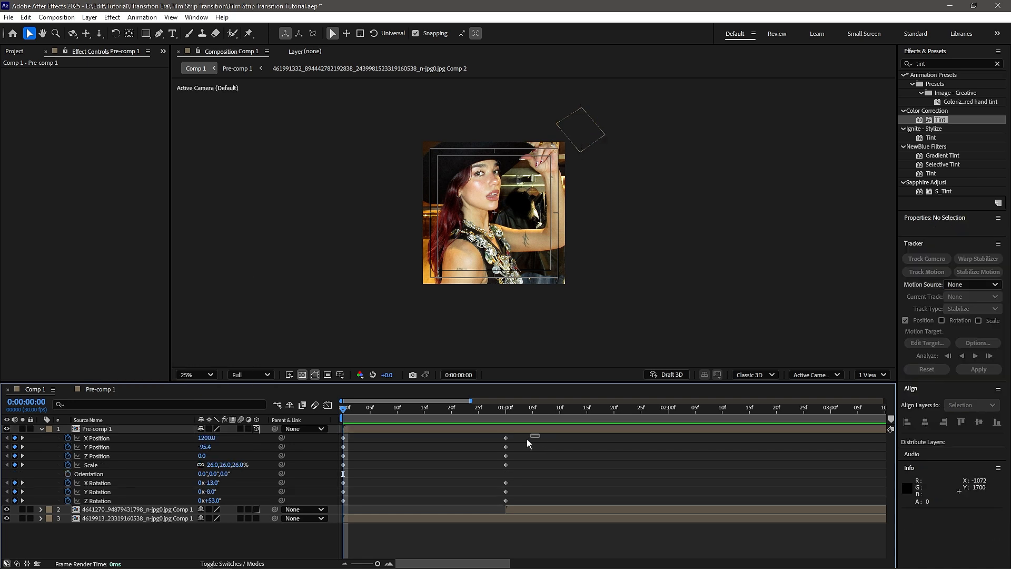
# Apply Easy Ease to all of Pre-comp 1's position, scale and rotation keyframes.
pyautogui.moveTo(539, 434); pyautogui.dragTo(337, 529)
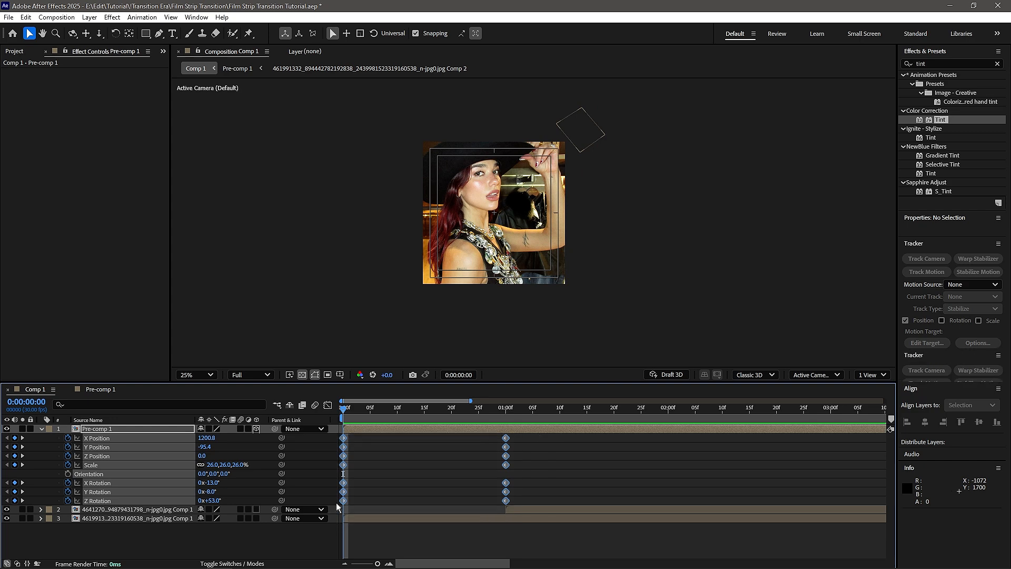
pyautogui.rightClick(343, 501)
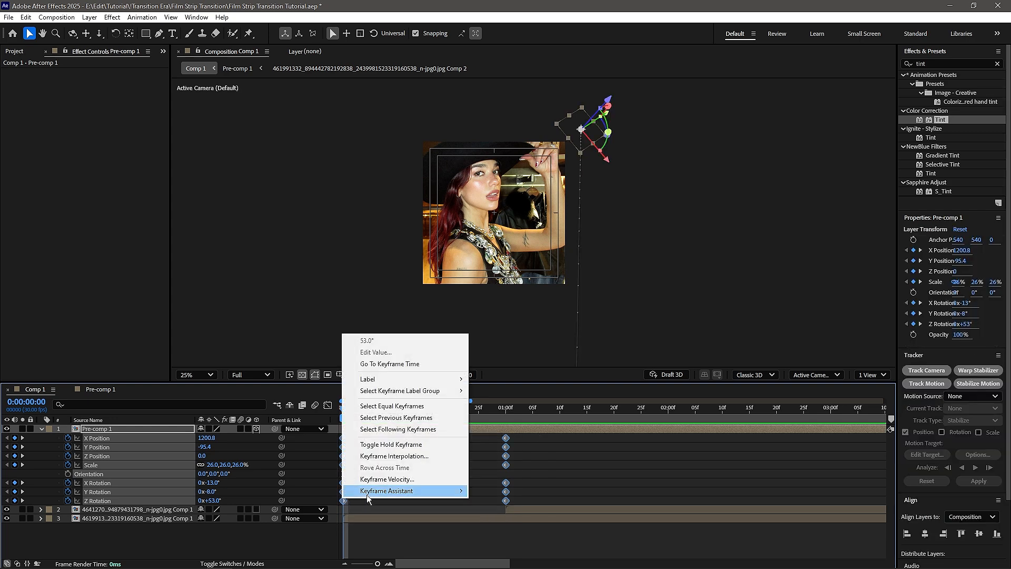
pyautogui.moveTo(372, 553)
pyautogui.click(519, 410)
pyautogui.click(531, 477)
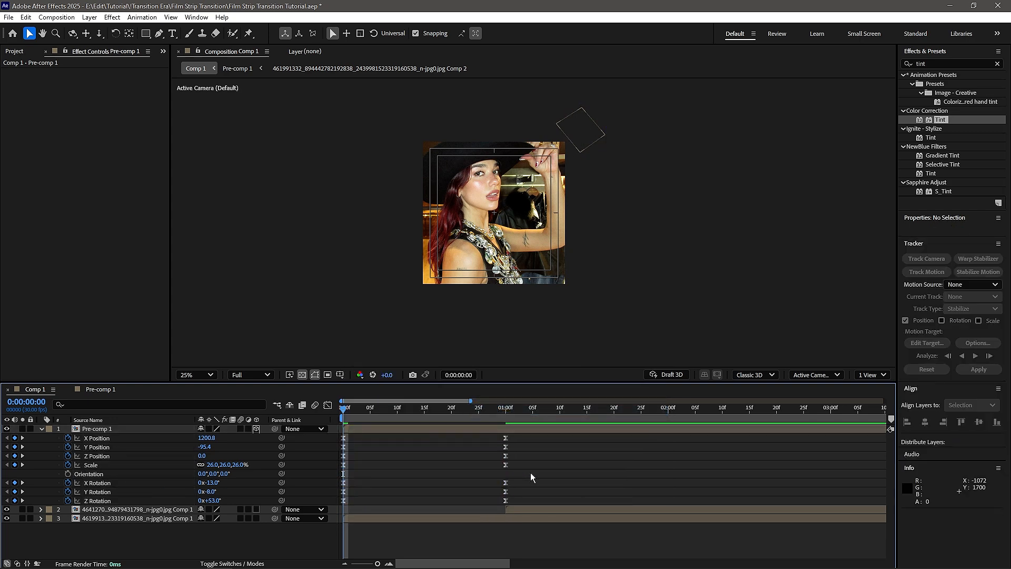
# Select Pre-comp 1's X Position, Y Position and X, Y, Z Rotation keyframes and show their curves in the graph editor.
pyautogui.moveTo(521, 435); pyautogui.dragTo(332, 444)
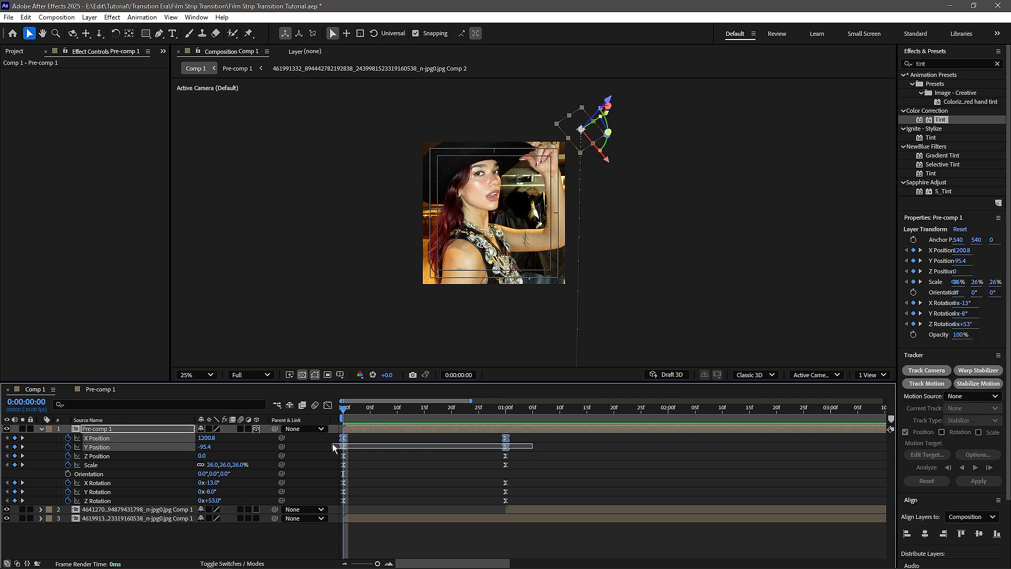
pyautogui.moveTo(529, 477); pyautogui.dragTo(313, 514)
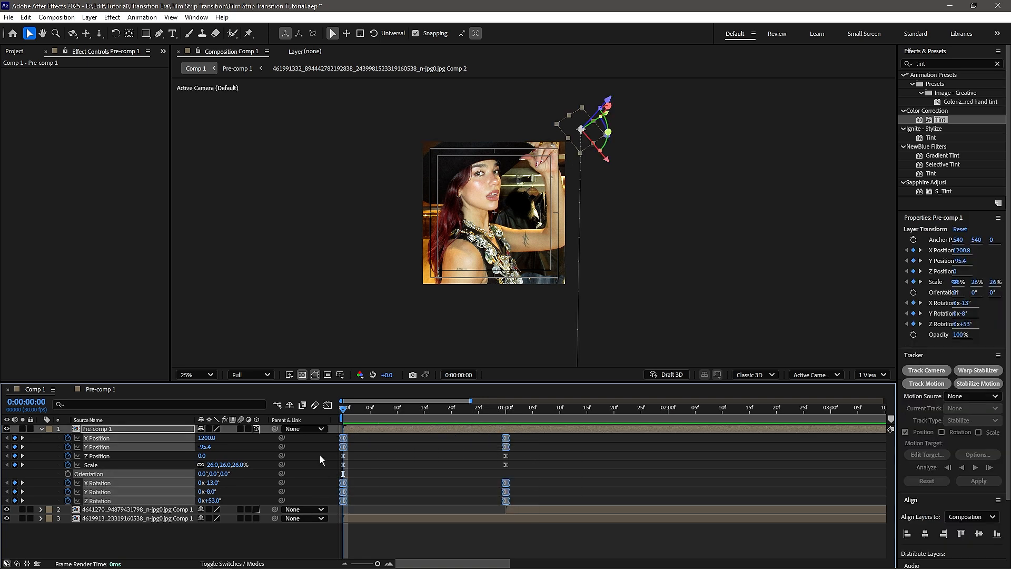
pyautogui.click(327, 405)
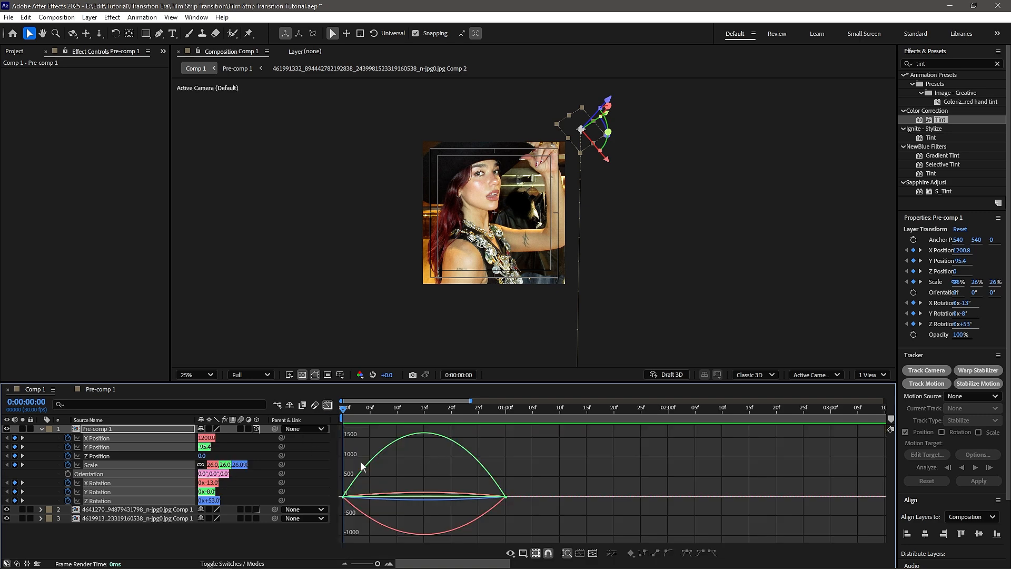
# Switch the graph editor to the value graph and back to the speed graph.
pyautogui.scroll(2, 376, 484)
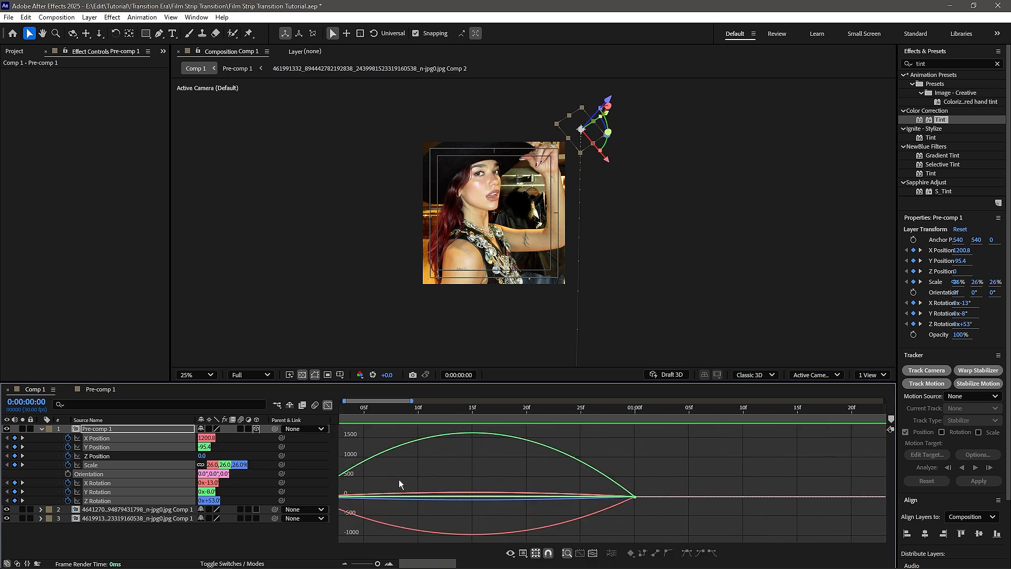
pyautogui.rightClick(468, 456)
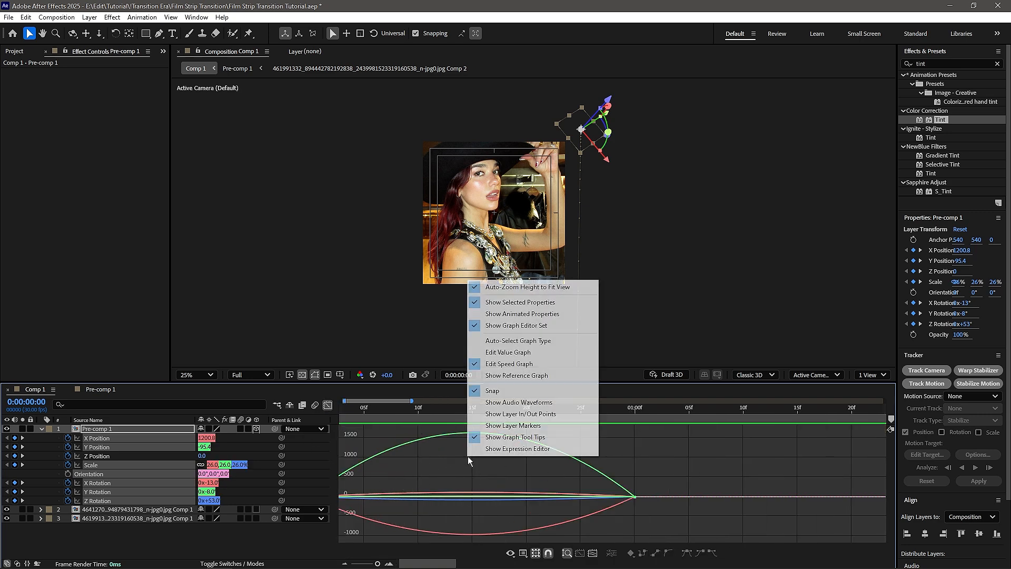
pyautogui.click(506, 352)
pyautogui.rightClick(439, 474)
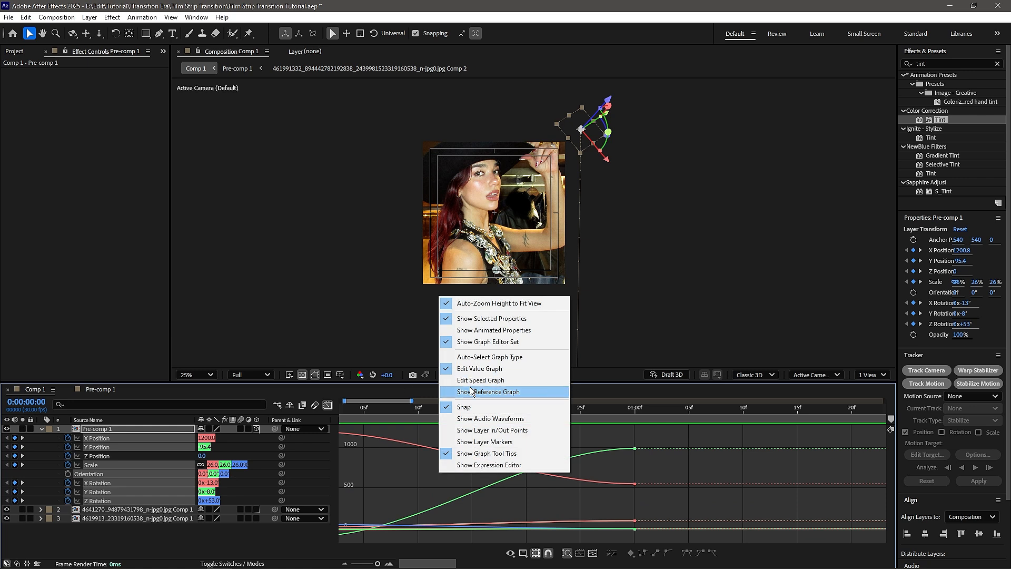
pyautogui.click(502, 384)
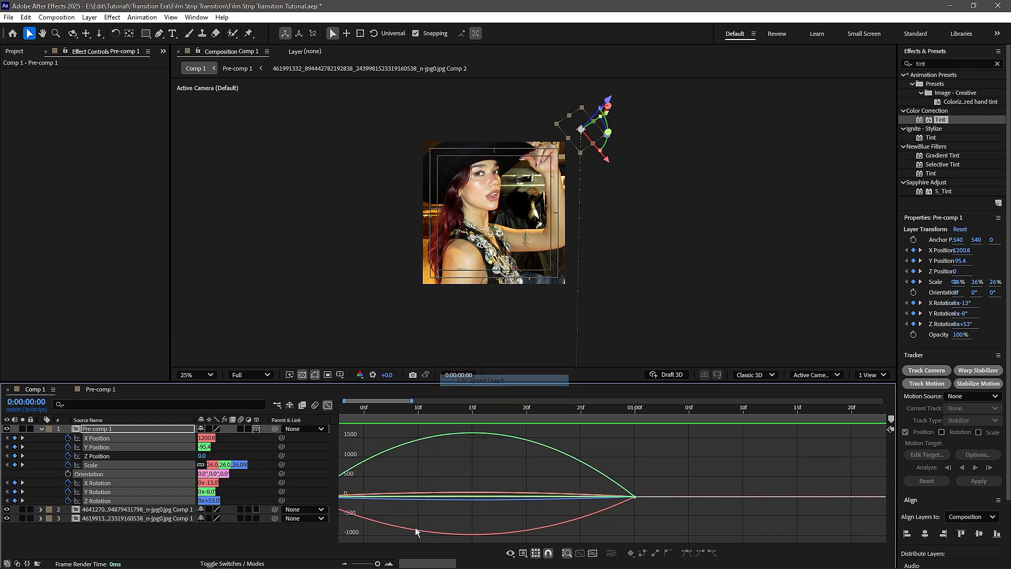
# Reshape the selected speed curves to peak sharply at the start and ease out toward the one-second keyframes, and preview the motion.
pyautogui.scroll(-4, 389, 486)
pyautogui.click(357, 497)
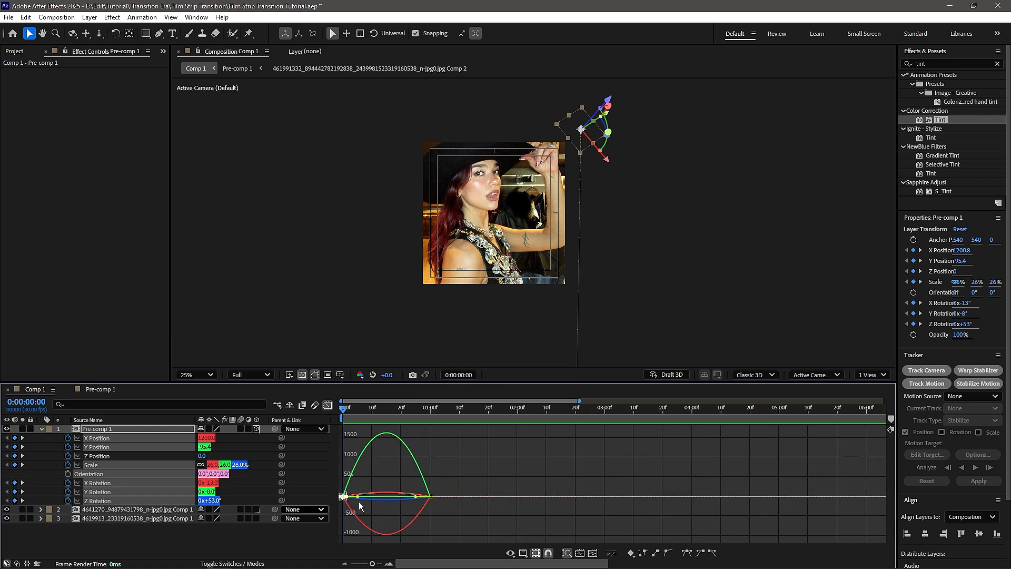
pyautogui.moveTo(356, 497)
pyautogui.mouseDown()
pyautogui.moveTo(416, 497)
pyautogui.moveTo(360, 498)
pyautogui.mouseUp()
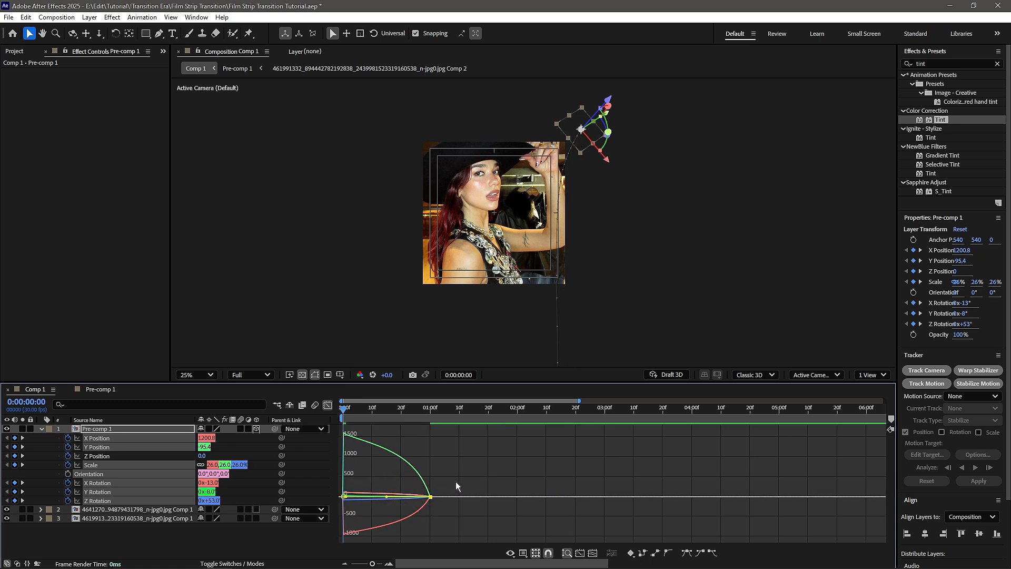
pyautogui.moveTo(457, 481); pyautogui.dragTo(394, 499)
pyautogui.press('space')
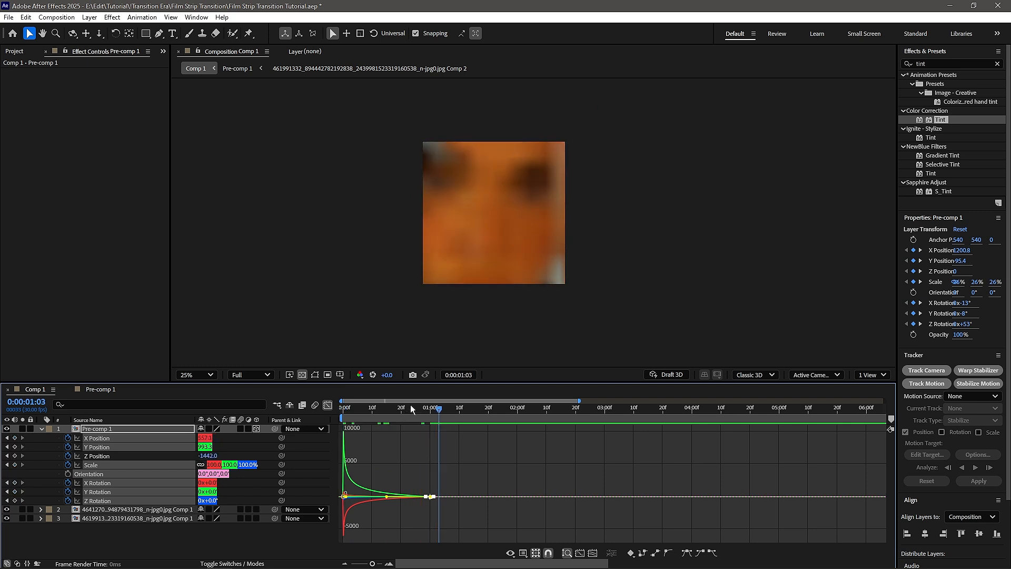
pyautogui.press('space')
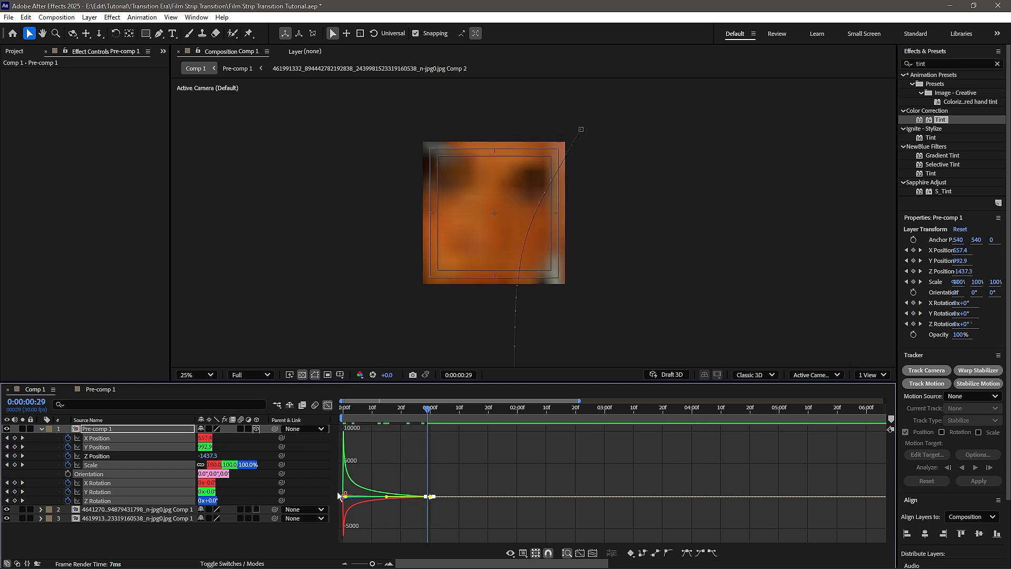
# Lengthen the incoming ease of Pre-comp 1's selected speed curves for a more gradual slowdown toward one second, and preview the motion.
pyautogui.press('=')
pyautogui.moveTo(579, 467); pyautogui.dragTo(401, 530)
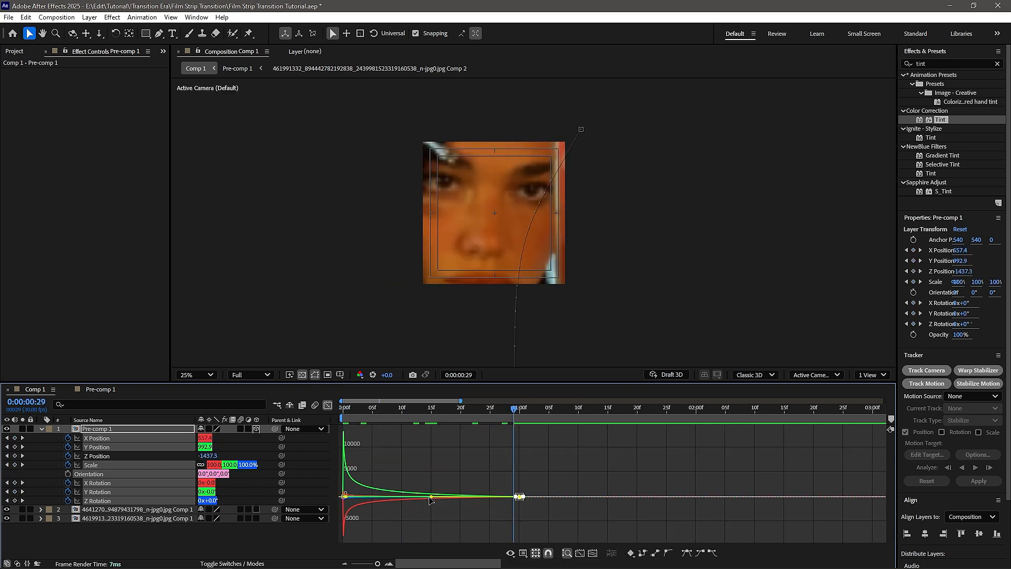
pyautogui.moveTo(432, 497); pyautogui.dragTo(449, 497)
pyautogui.press('space')
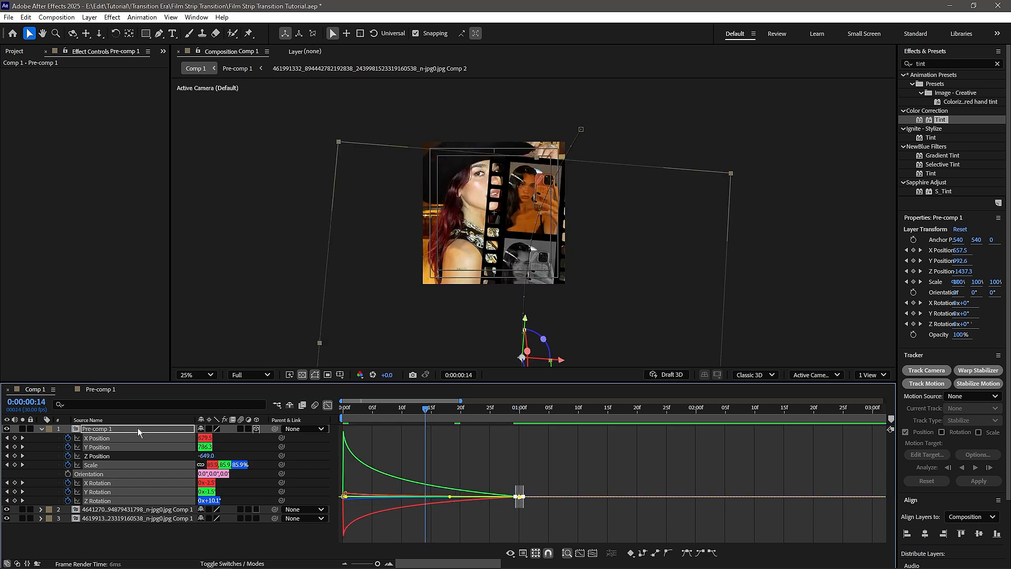
pyautogui.press('space')
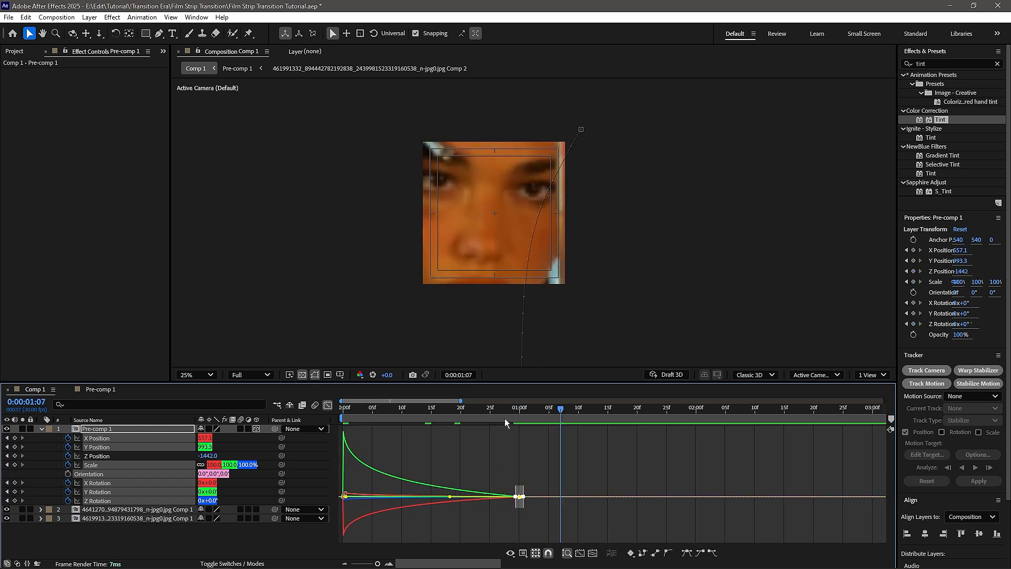
pyautogui.moveTo(504, 409); pyautogui.dragTo(176, 441)
pyautogui.moveTo(344, 407); pyautogui.dragTo(498, 406)
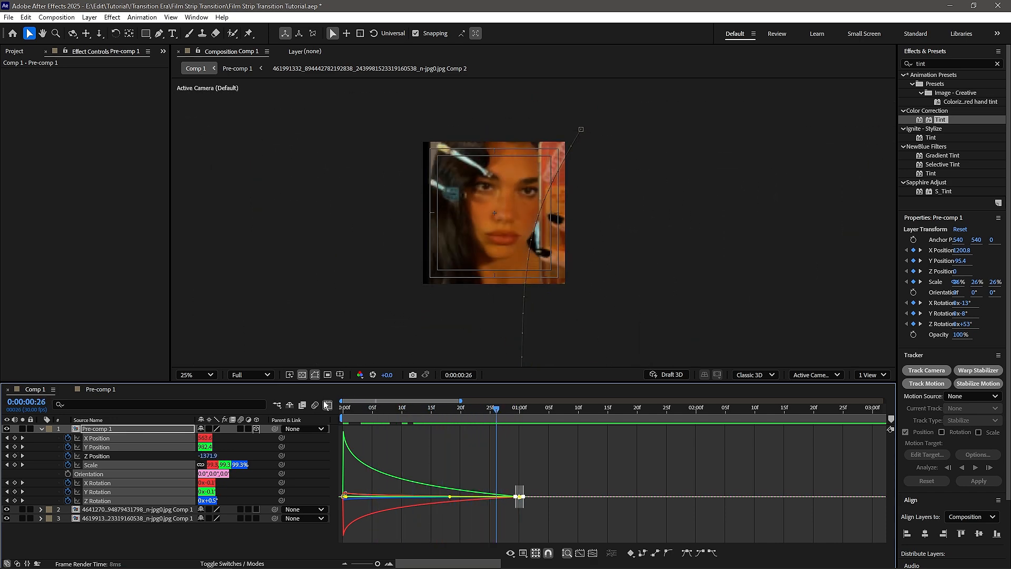
# Select both of Pre-comp 1's Z Position keyframes and show their speed curve in the graph editor.
pyautogui.click(328, 405)
pyautogui.click(370, 489)
pyautogui.moveTo(525, 453); pyautogui.dragTo(336, 453)
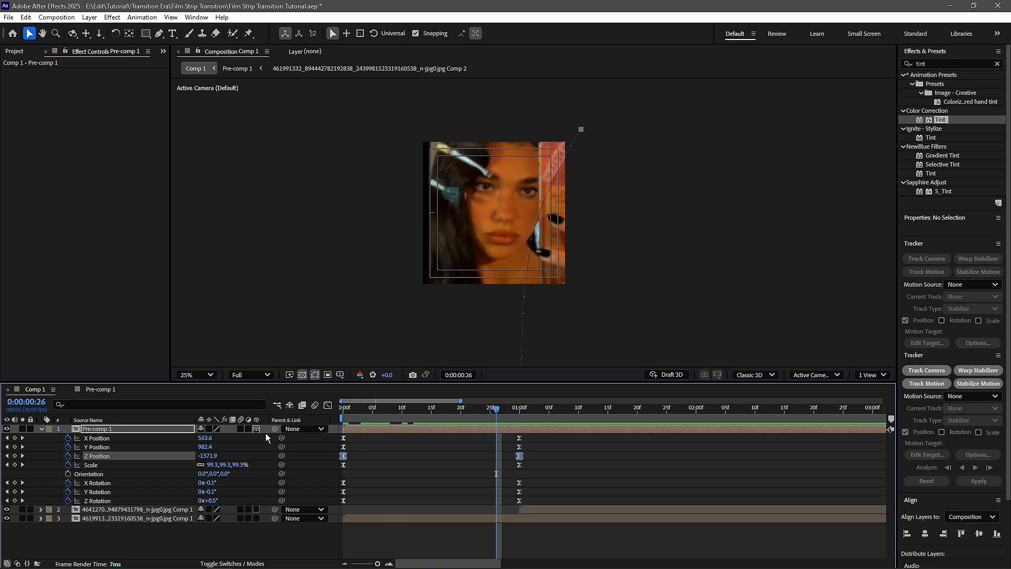
pyautogui.click(330, 405)
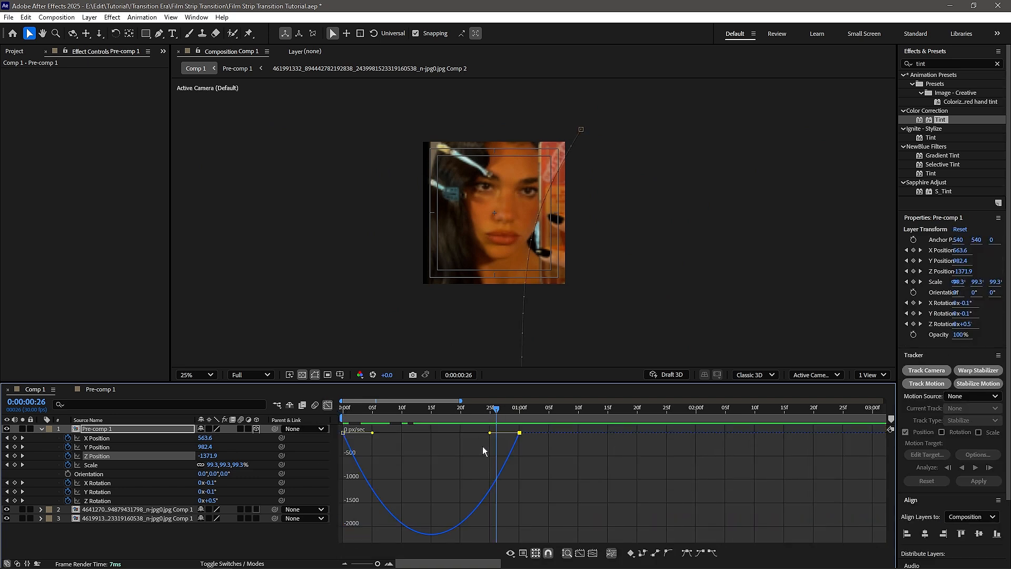
# Reshape the Z Position speed curve to build up slowly and peak at the one-second keyframe, preview it and return to the keyframe view.
pyautogui.moveTo(490, 433); pyautogui.dragTo(520, 432)
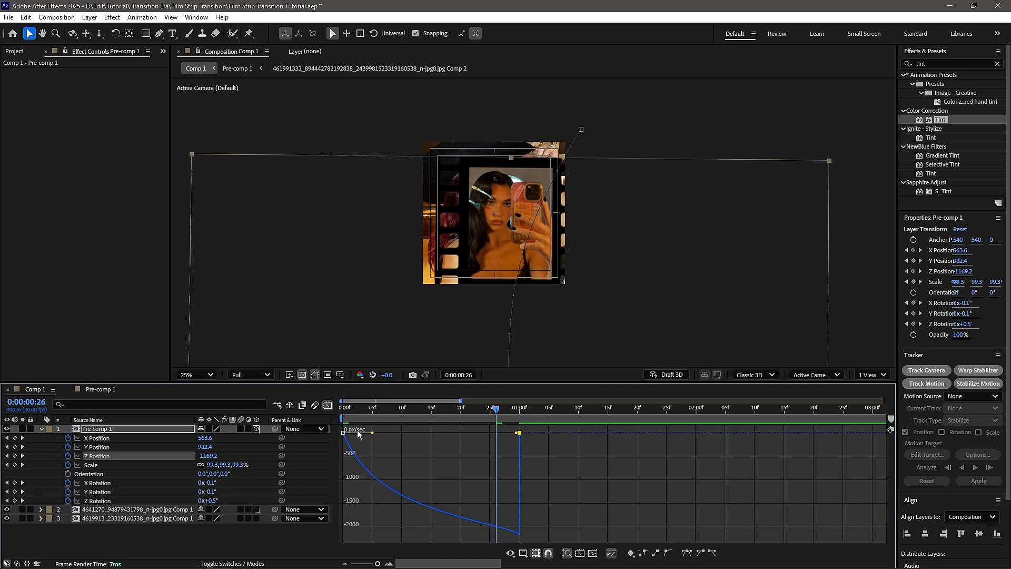
pyautogui.moveTo(348, 432); pyautogui.dragTo(444, 439)
pyautogui.press('space')
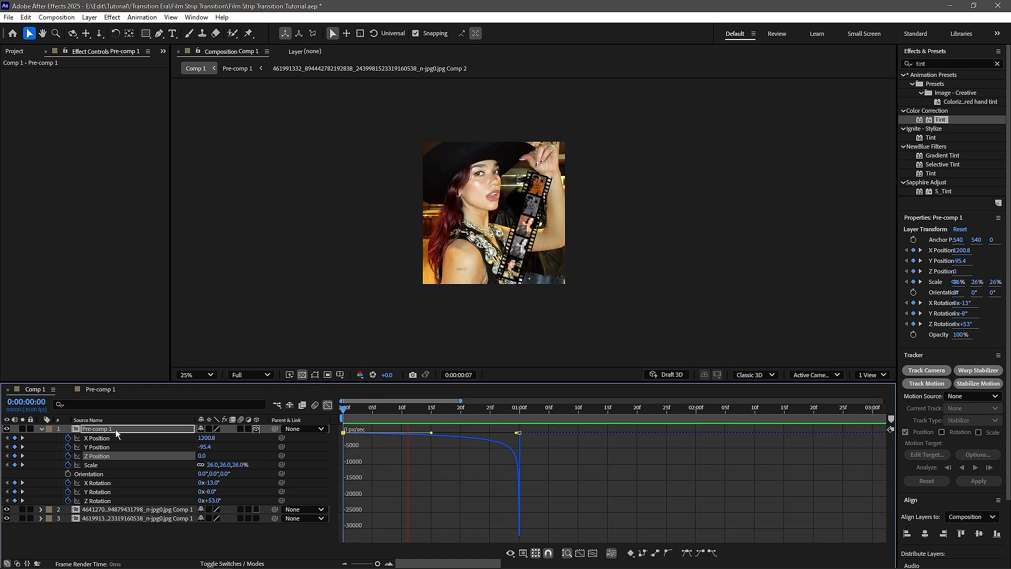
pyautogui.click(433, 431)
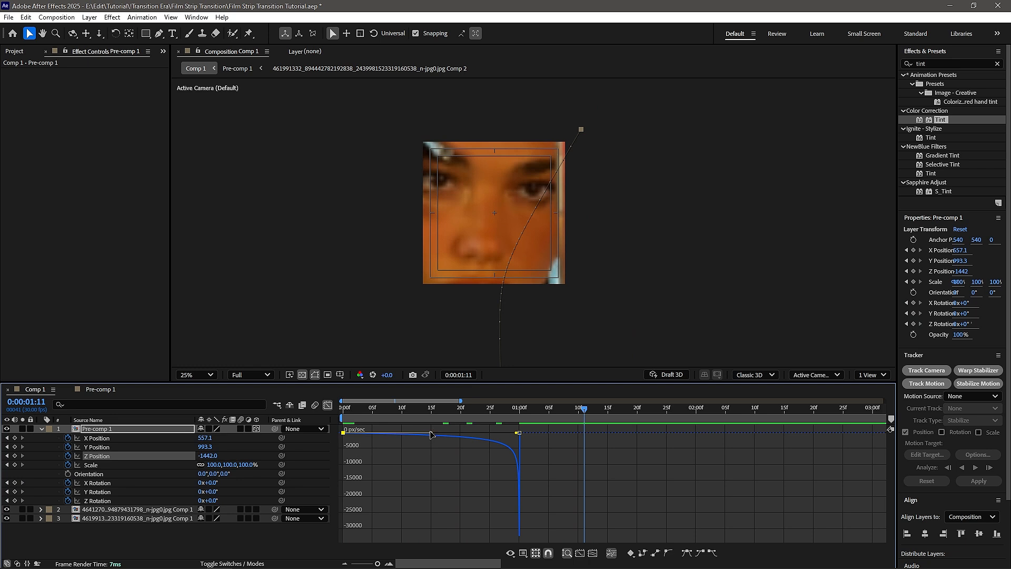
pyautogui.moveTo(431, 432); pyautogui.dragTo(392, 432)
pyautogui.press('space')
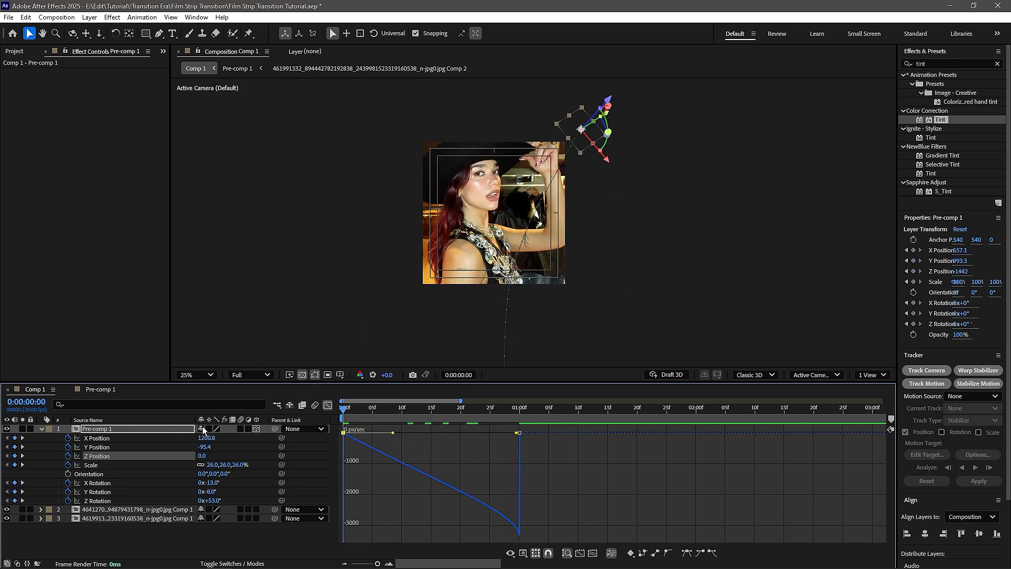
pyautogui.click(327, 407)
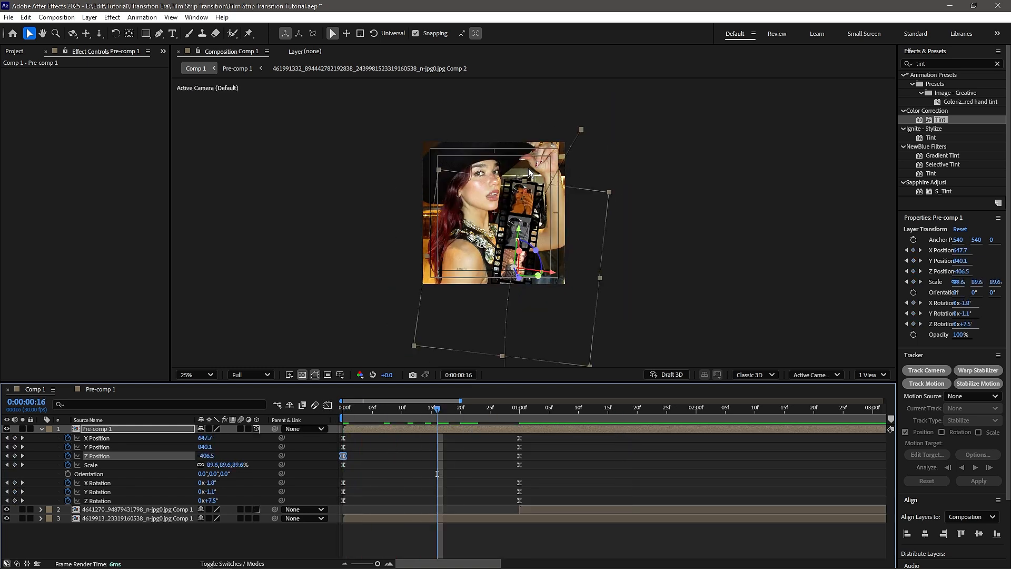
pyautogui.moveTo(438, 408); pyautogui.dragTo(379, 408)
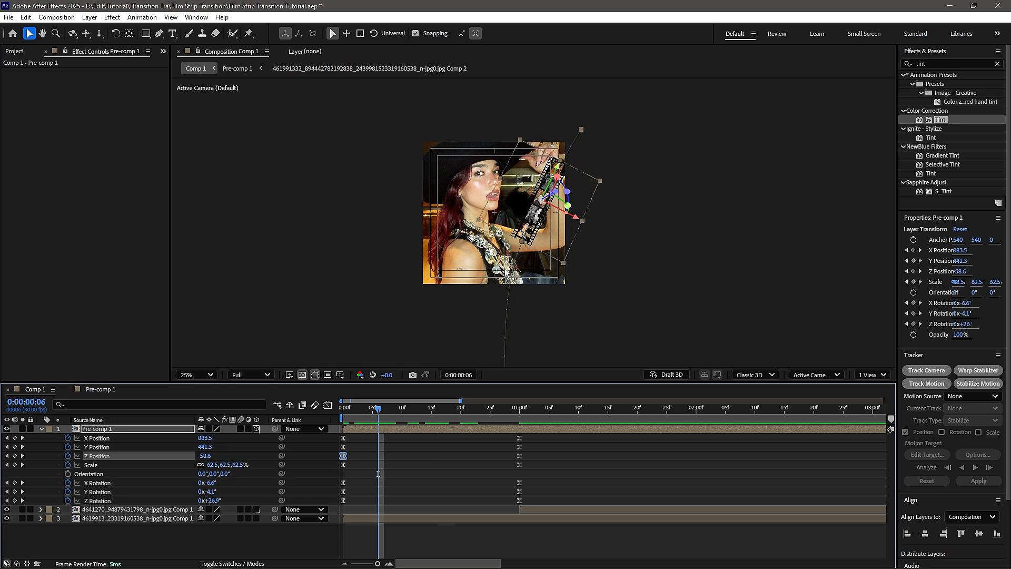
# Find the Motion Tile effect and apply it to Pre-comp 1.
pyautogui.click(951, 64)
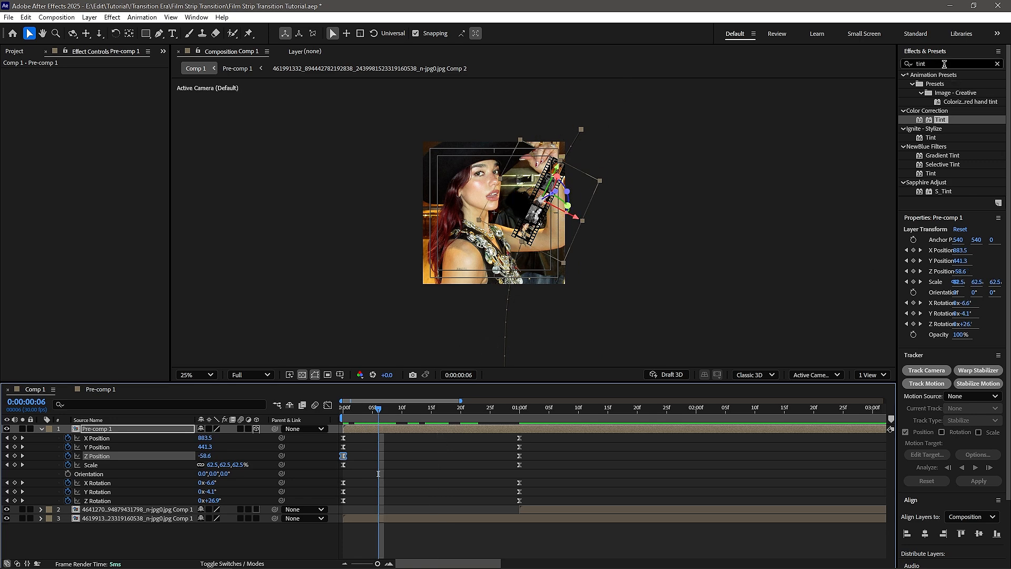
pyautogui.write('motio,')
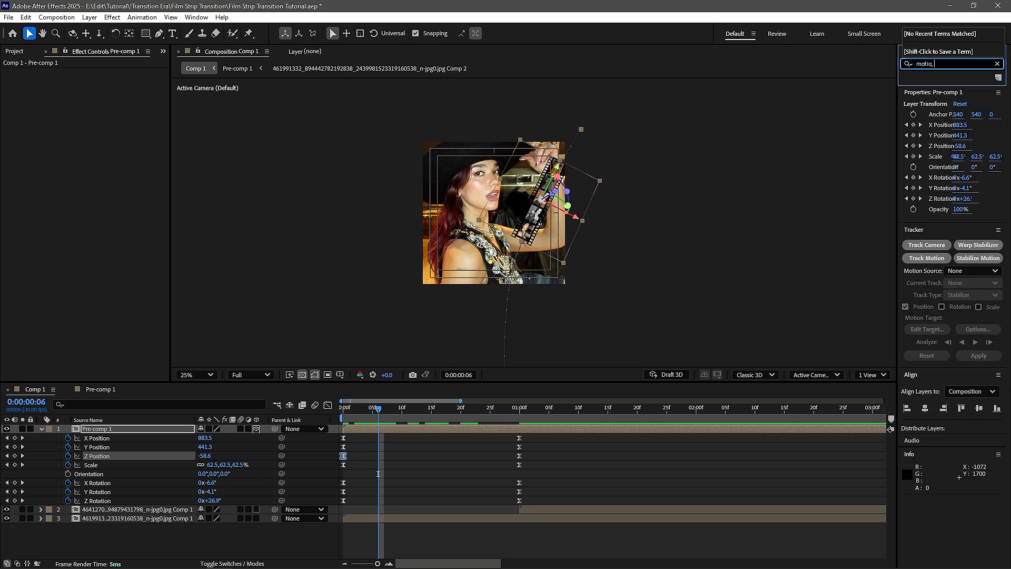
pyautogui.press('BackSpace')
pyautogui.write('n tile')
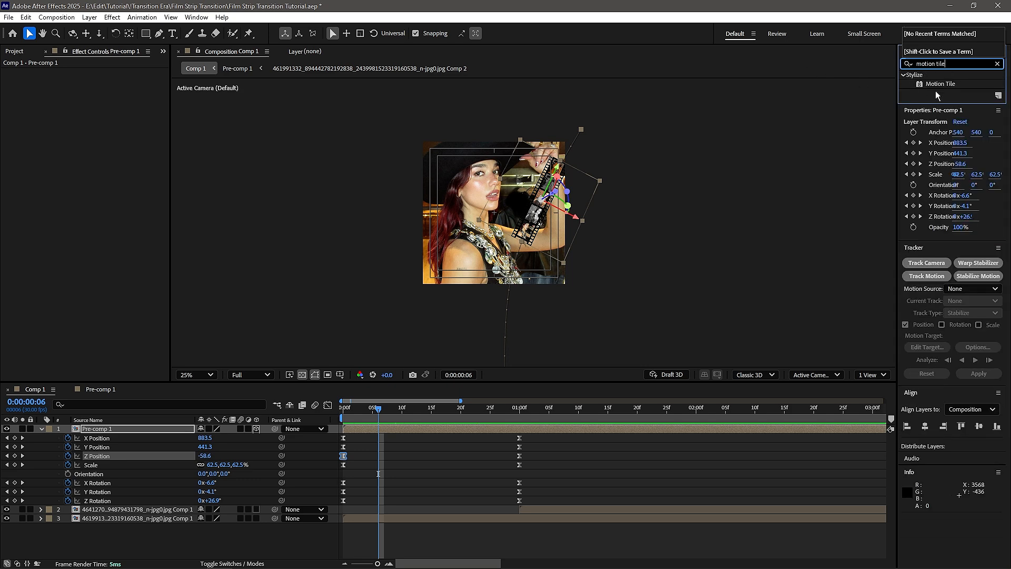
pyautogui.moveTo(940, 84); pyautogui.dragTo(457, 432)
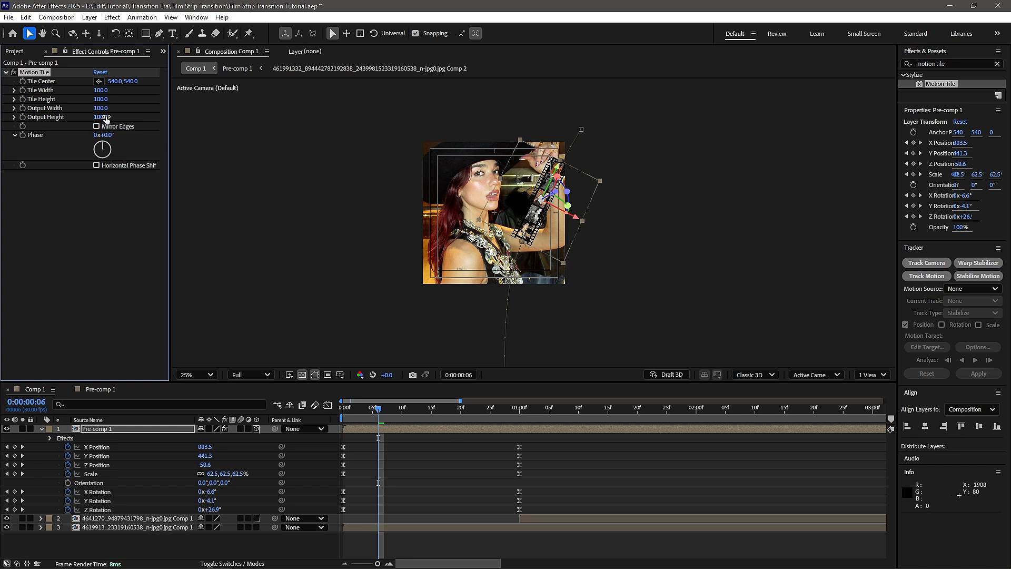
# Set Motion Tile's Output Height to 990 and preview the extended film strip.
pyautogui.moveTo(105, 118); pyautogui.dragTo(108, 117)
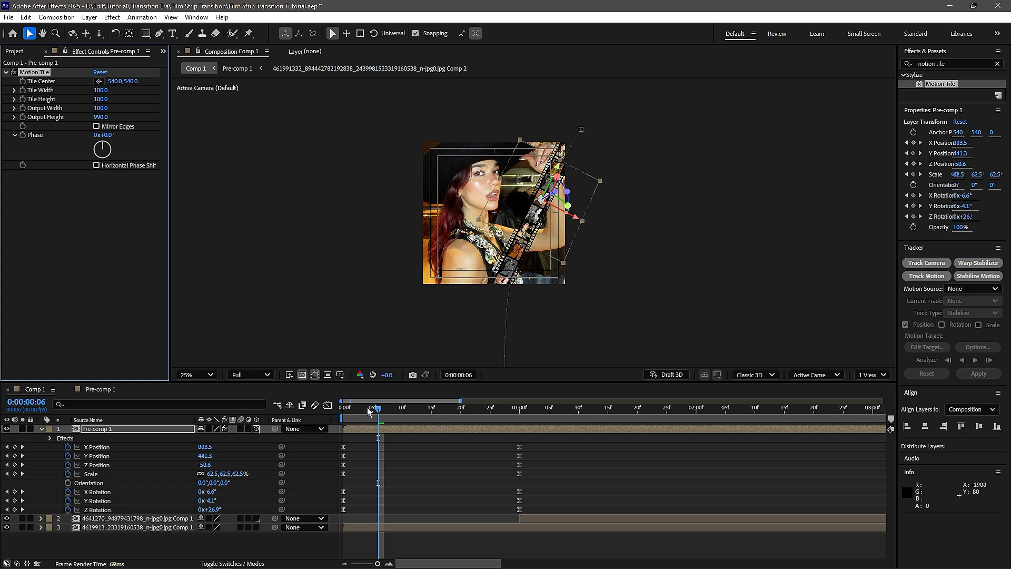
pyautogui.press('space')
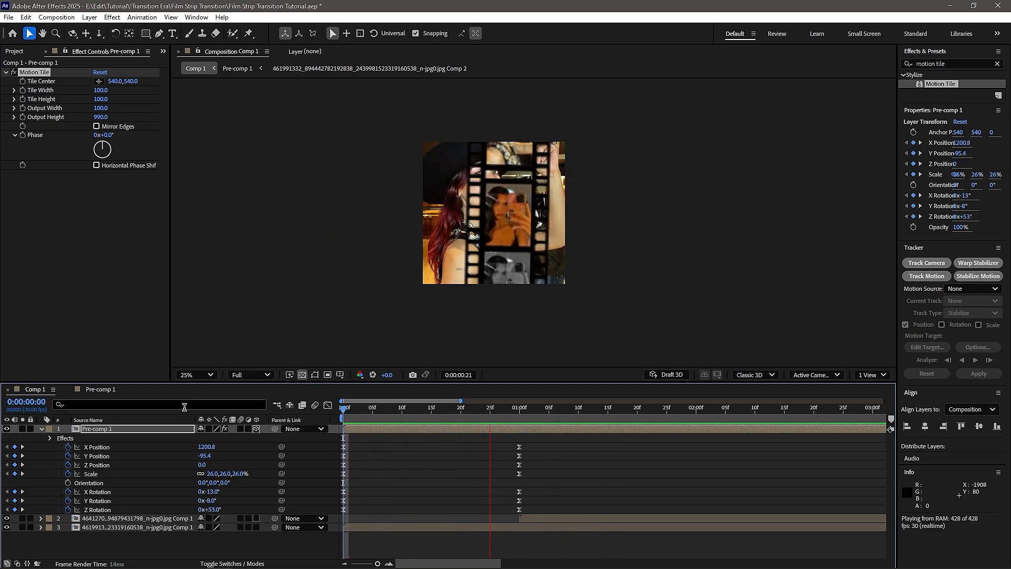
pyautogui.press('space')
# Split Pre-comp 1 at one second, delete the part after it, and preview the transition from the start.
pyautogui.click(521, 408)
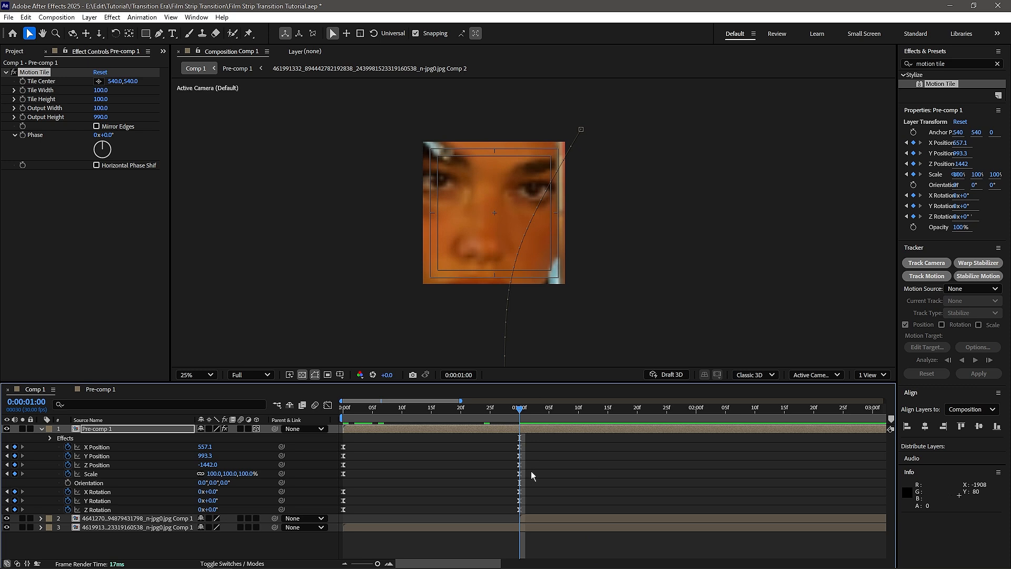
pyautogui.hotkey('ctrl', 'd')
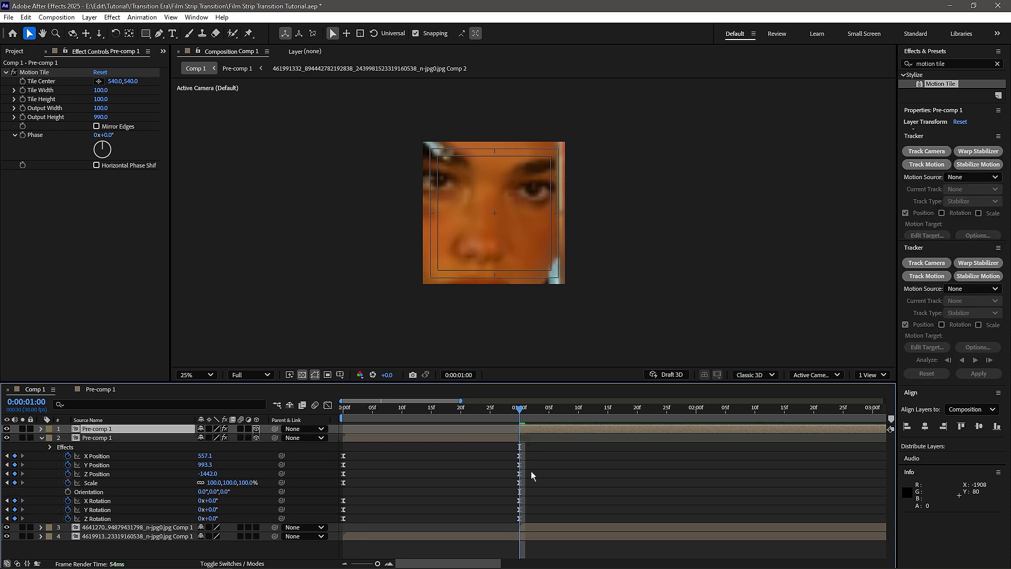
pyautogui.press('Delete')
pyautogui.hscroll(5, 538, 493)
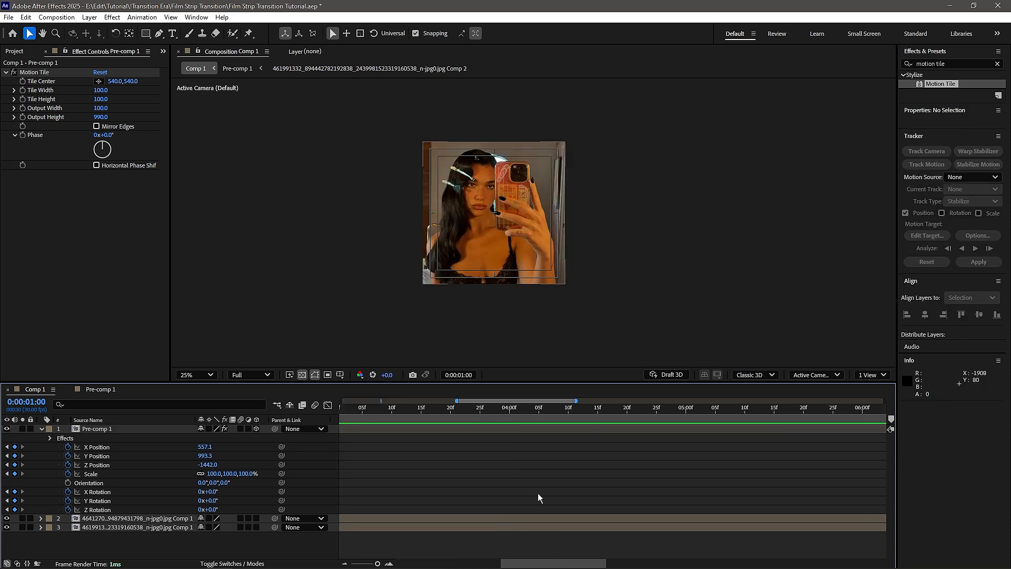
pyautogui.scroll(-5, 463, 482)
pyautogui.press('Home')
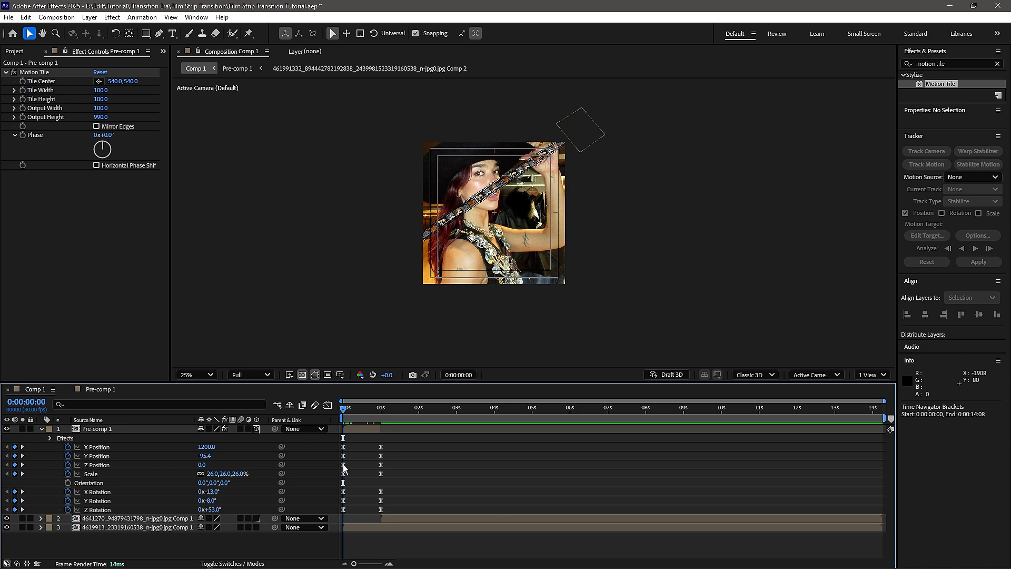
pyautogui.press('space')
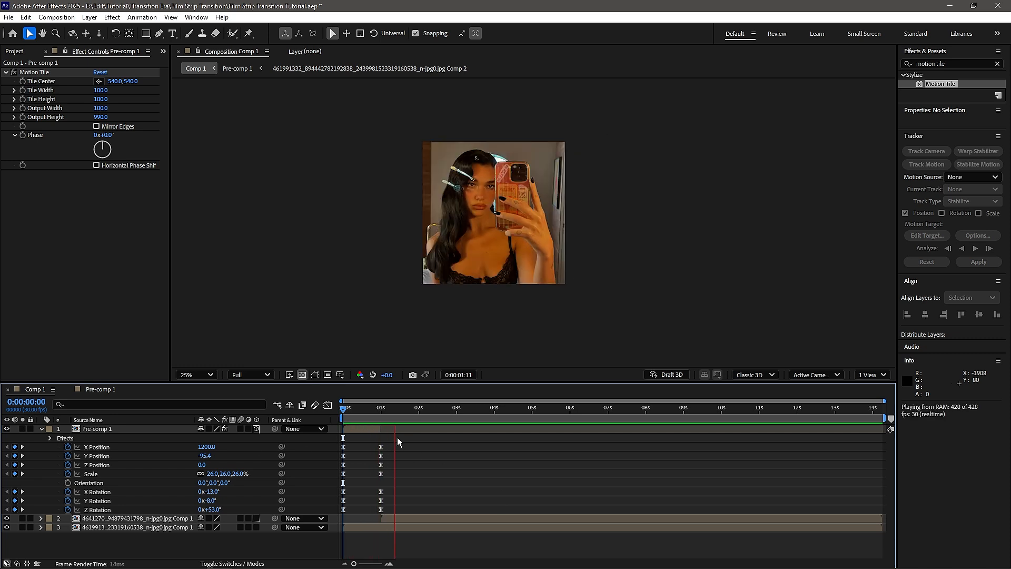
# Add 100% Scale keyframes at one and two seconds on the photo layer directly below Pre-comp 1.
pyautogui.moveTo(411, 410); pyautogui.dragTo(381, 409)
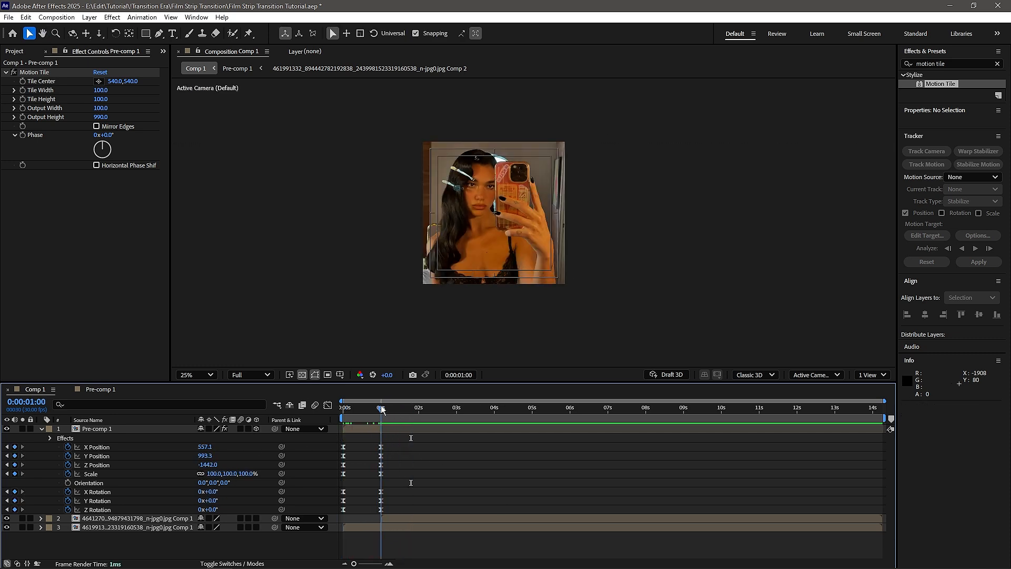
pyautogui.scroll(5, 374, 432)
pyautogui.scroll(-5, 704, 469)
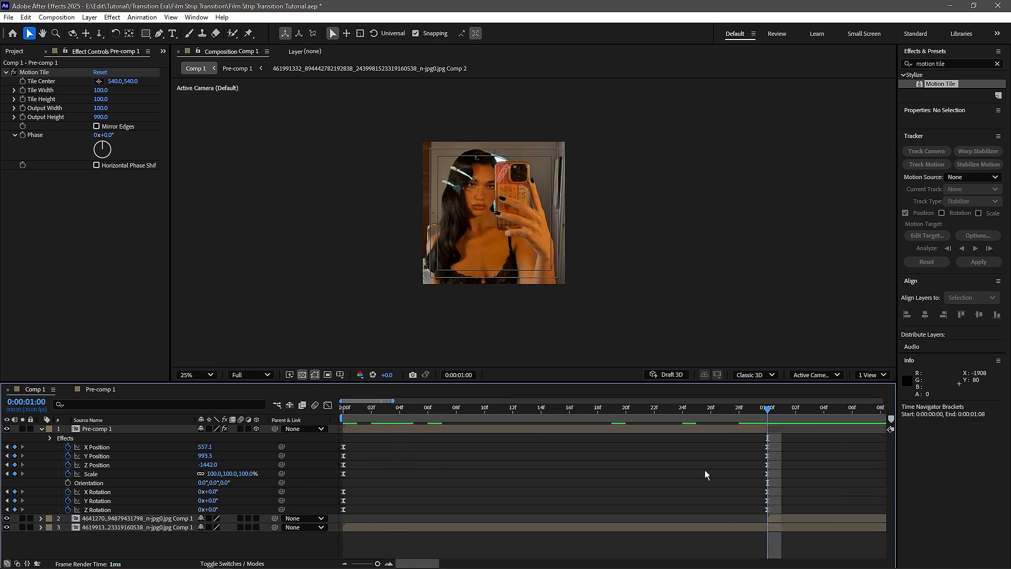
pyautogui.click(451, 258)
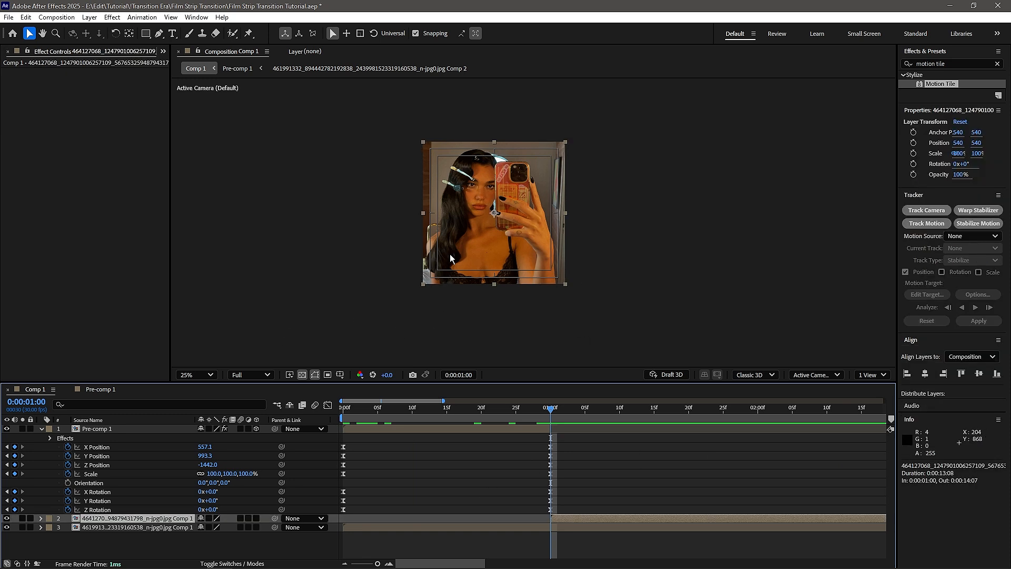
pyautogui.press('s')
pyautogui.click(68, 527)
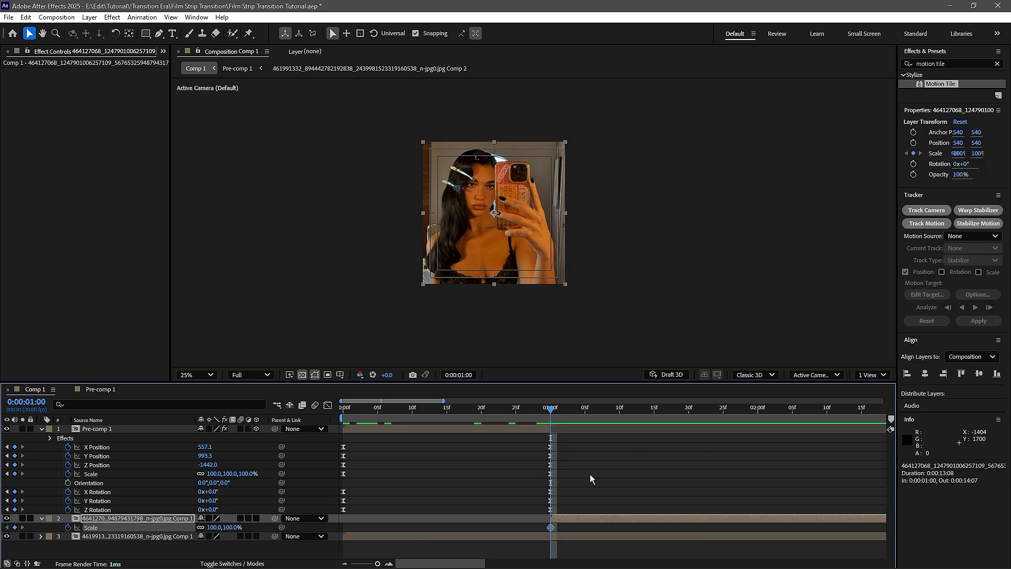
pyautogui.hotkey('shift', 'pagedown')
pyautogui.hotkey('shift', 'pagedown')
pyautogui.hotkey('shift', 'pagedown')
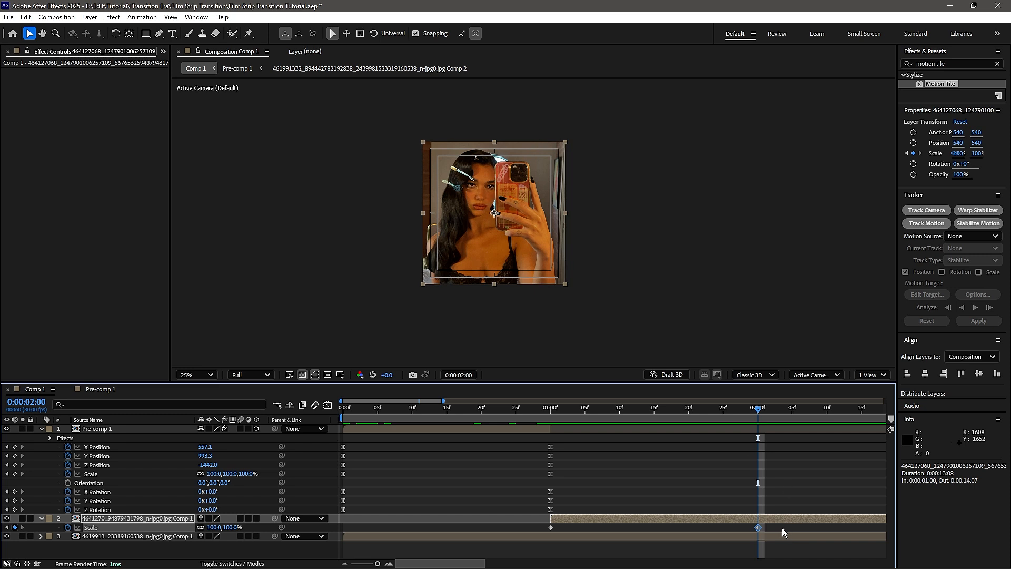
# Apply Easy Ease to both Scale keyframes of the photo layer.
pyautogui.moveTo(782, 528); pyautogui.dragTo(477, 543)
pyautogui.rightClick(550, 527)
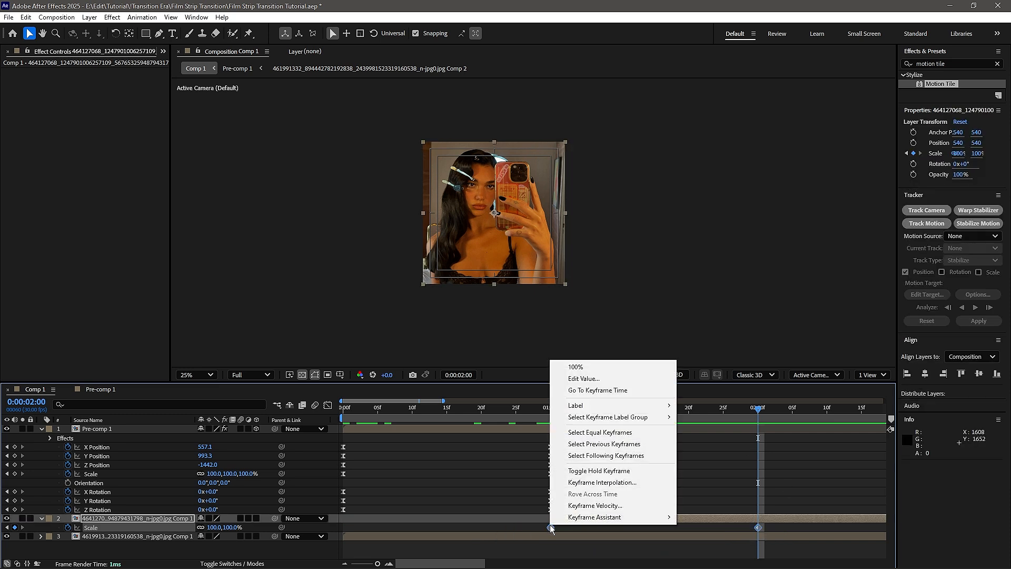
pyautogui.moveTo(595, 517)
pyautogui.click(750, 436)
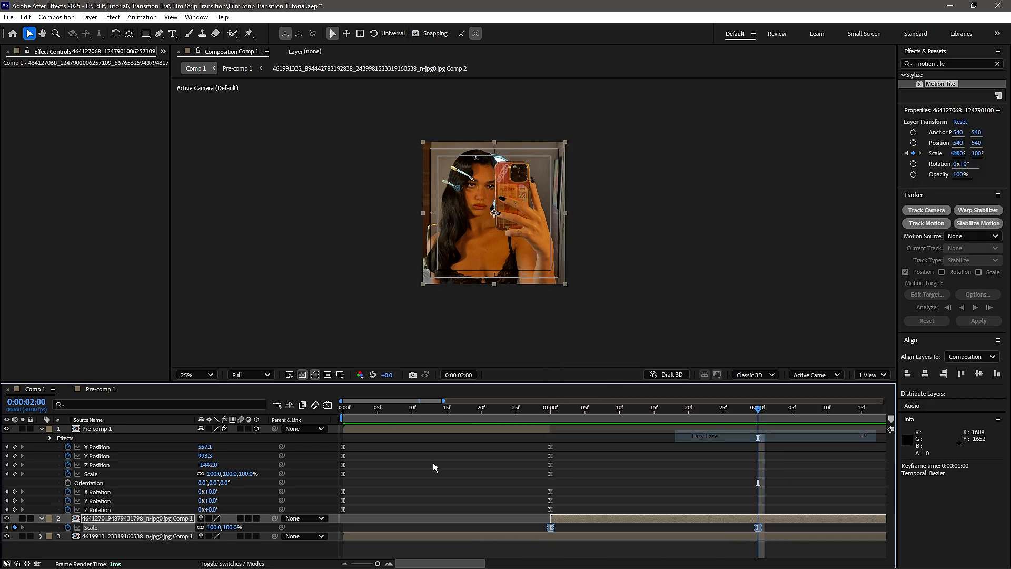
# Switch the photo layer's Scale curve to the value graph, and return to the keyframe view at one second.
pyautogui.click(327, 405)
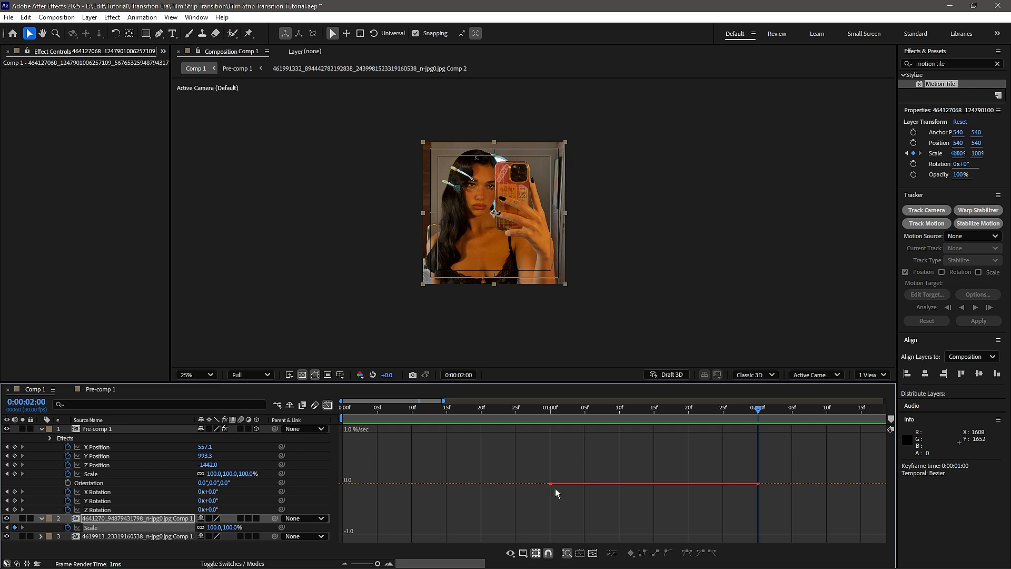
pyautogui.click(583, 481)
pyautogui.rightClick(583, 473)
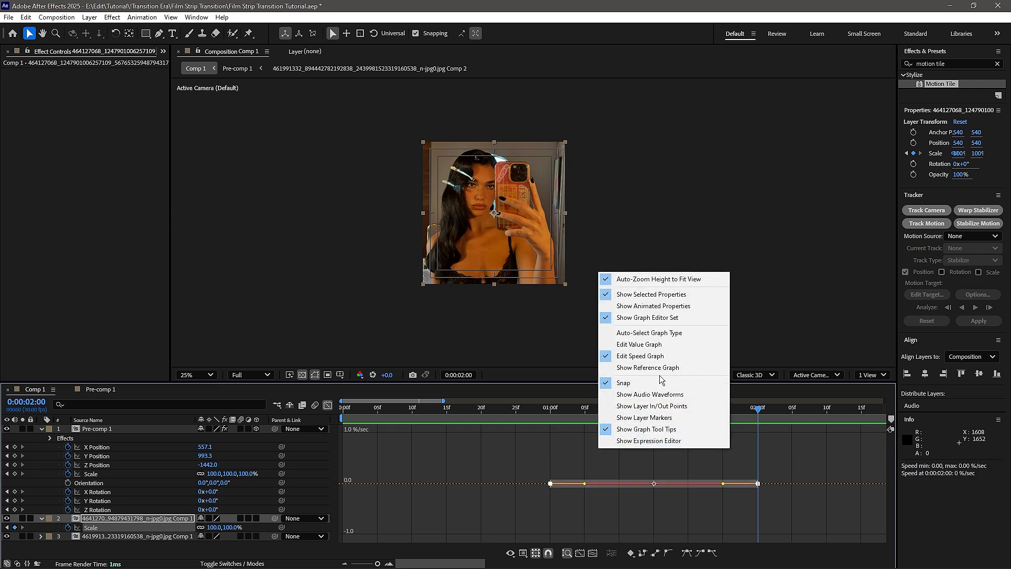
pyautogui.click(653, 345)
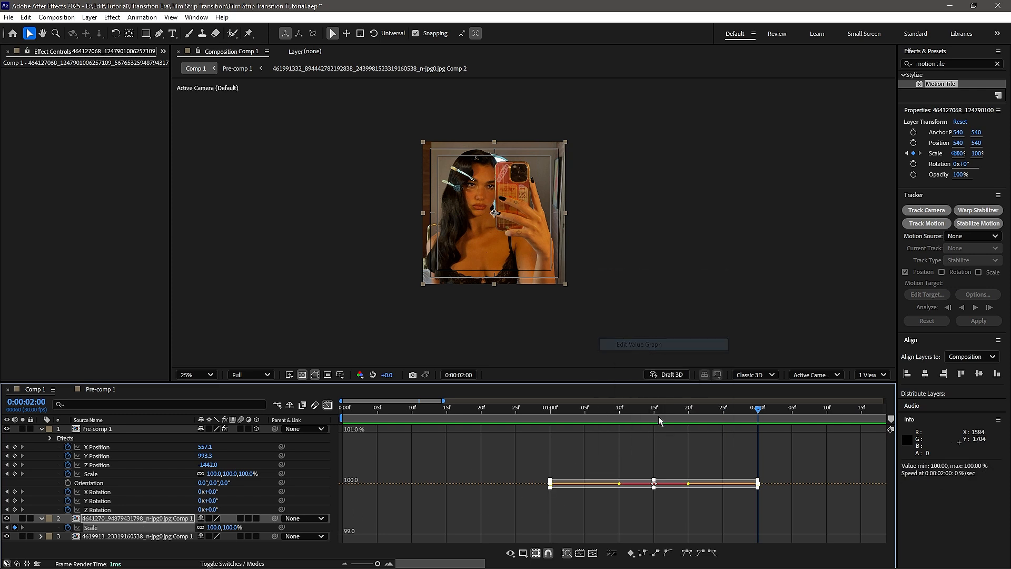
pyautogui.click(250, 528)
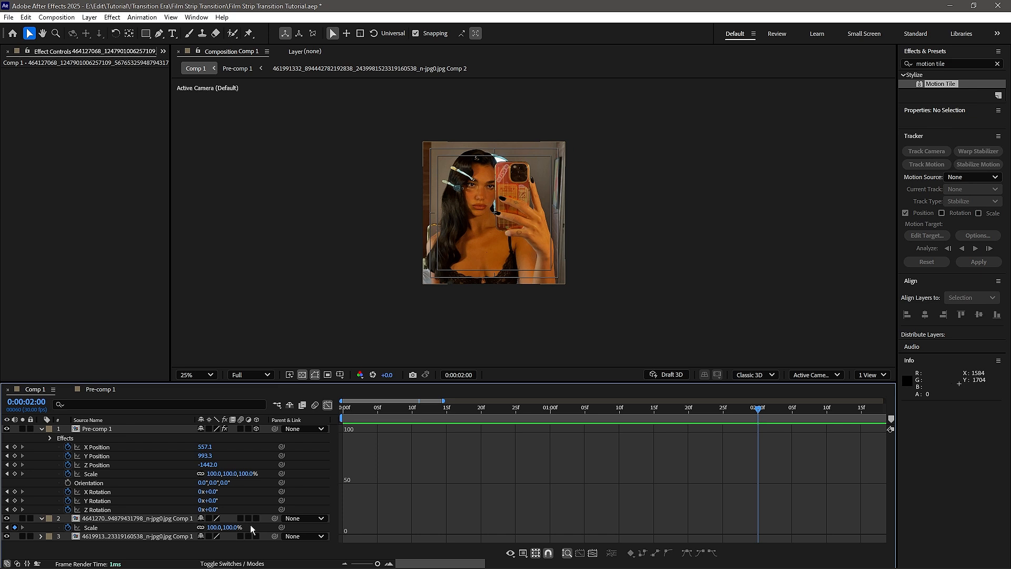
pyautogui.click(329, 405)
pyautogui.click(552, 413)
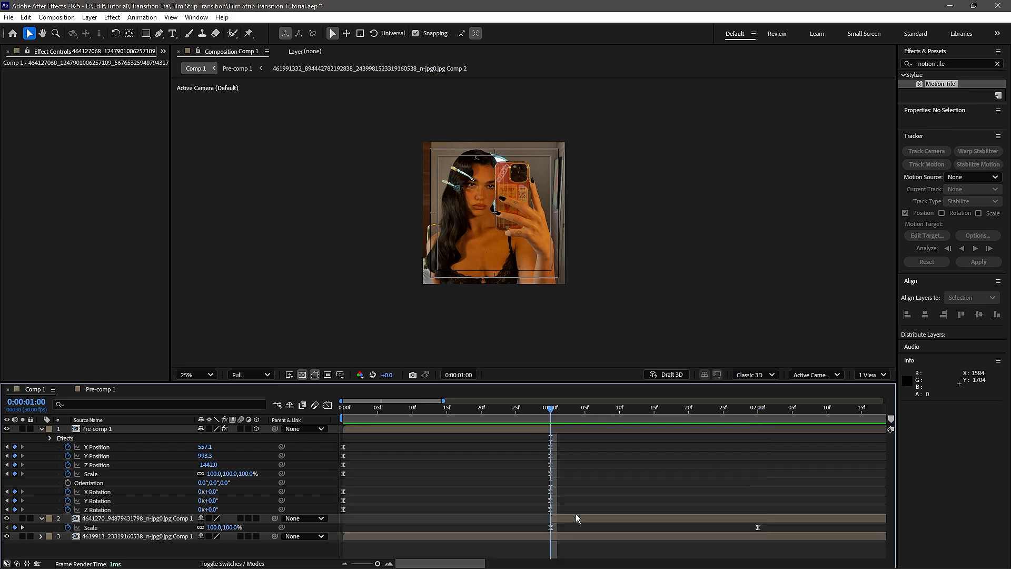
# Set the photo layer's Scale to 31% at one second and shape its value curve to rise steeply, easing into the two-second keyframe.
pyautogui.click(193, 523)
pyautogui.moveTo(227, 531)
pyautogui.mouseDown()
pyautogui.moveTo(189, 528)
pyautogui.moveTo(223, 528)
pyautogui.mouseUp()
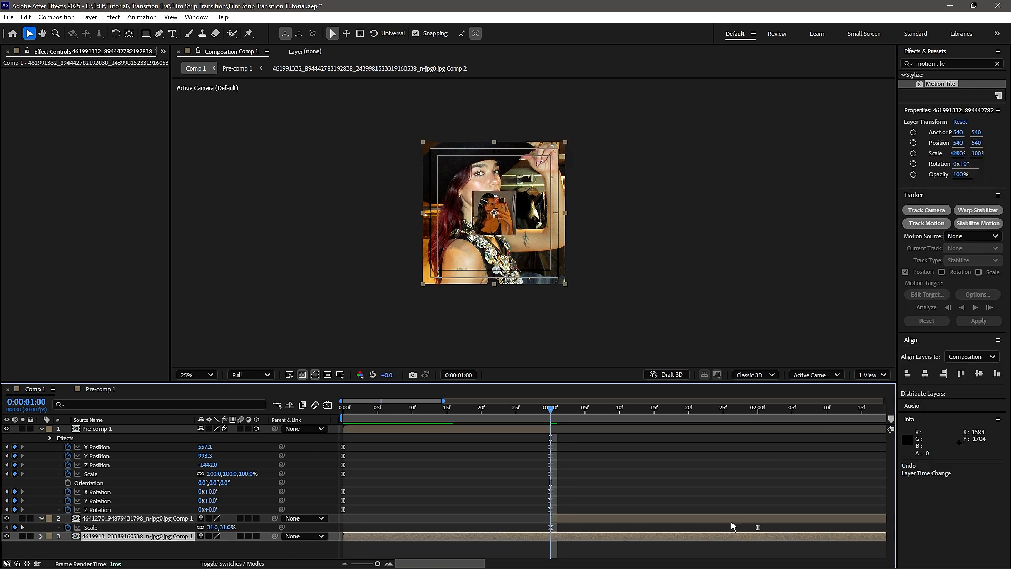
pyautogui.moveTo(782, 538); pyautogui.dragTo(485, 527)
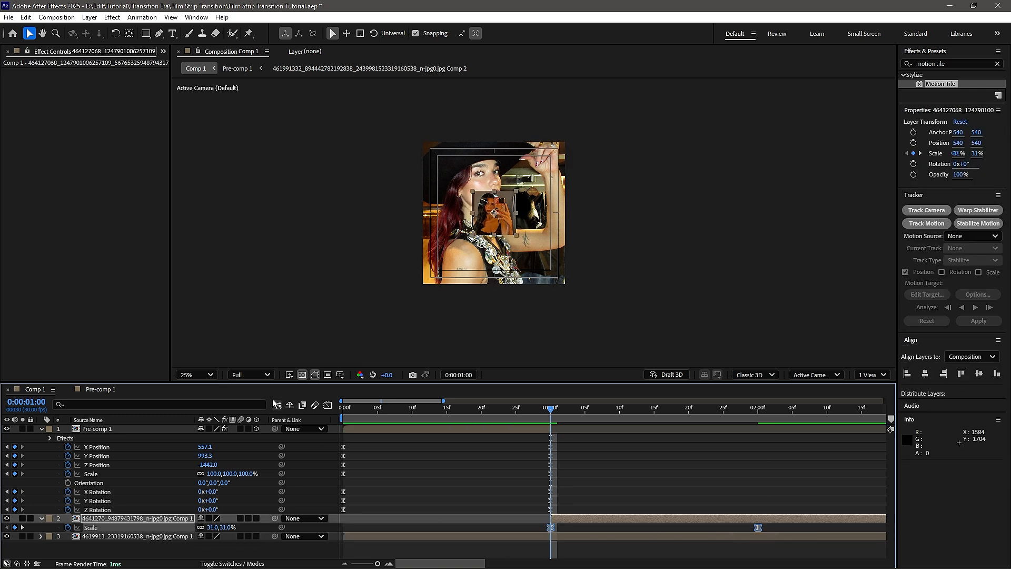
pyautogui.click(328, 405)
pyautogui.moveTo(620, 535); pyautogui.dragTo(551, 438)
pyautogui.moveTo(689, 433); pyautogui.dragTo(566, 436)
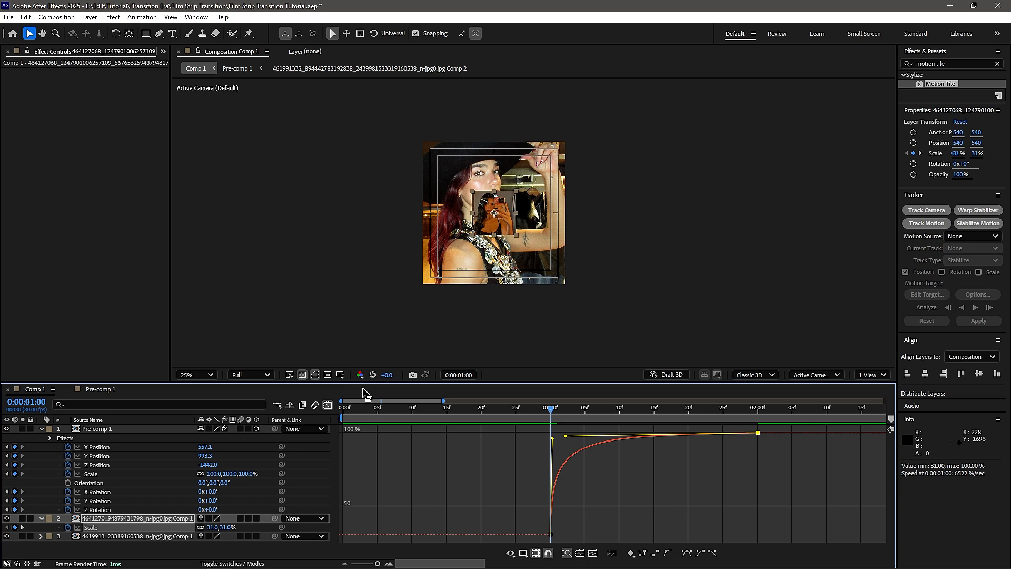
pyautogui.click(328, 405)
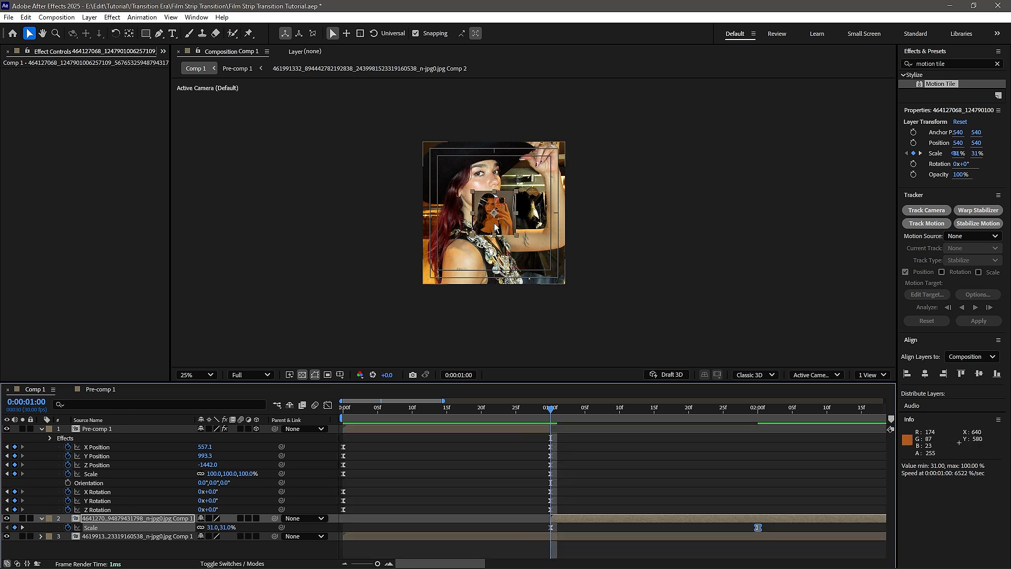
# Apply Motion Tile to the incoming photo layer with Output Width and Output Height of 300 and Mirror Edges enabled.
pyautogui.moveTo(935, 84); pyautogui.dragTo(576, 517)
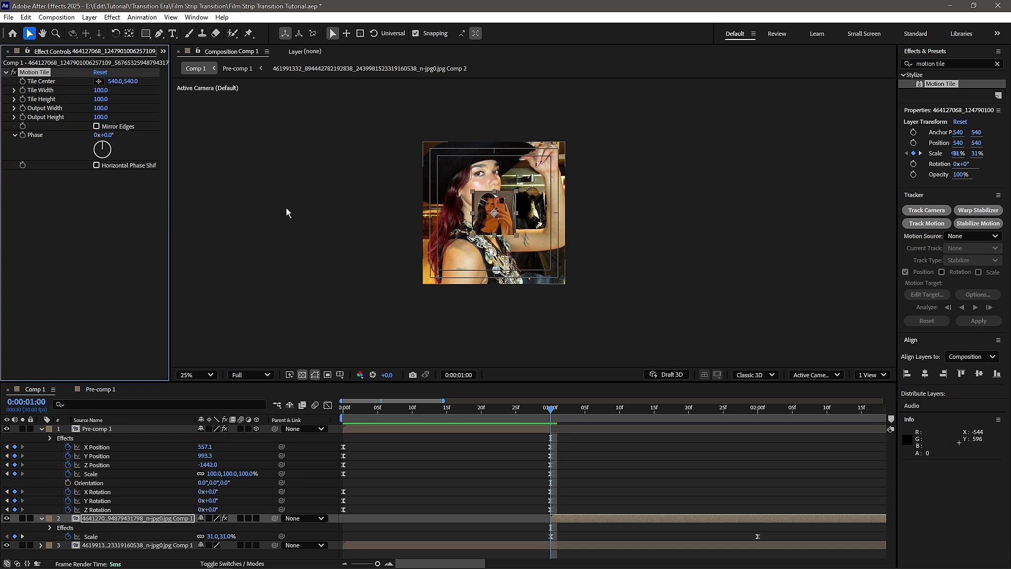
pyautogui.click(100, 117)
pyautogui.write('300')
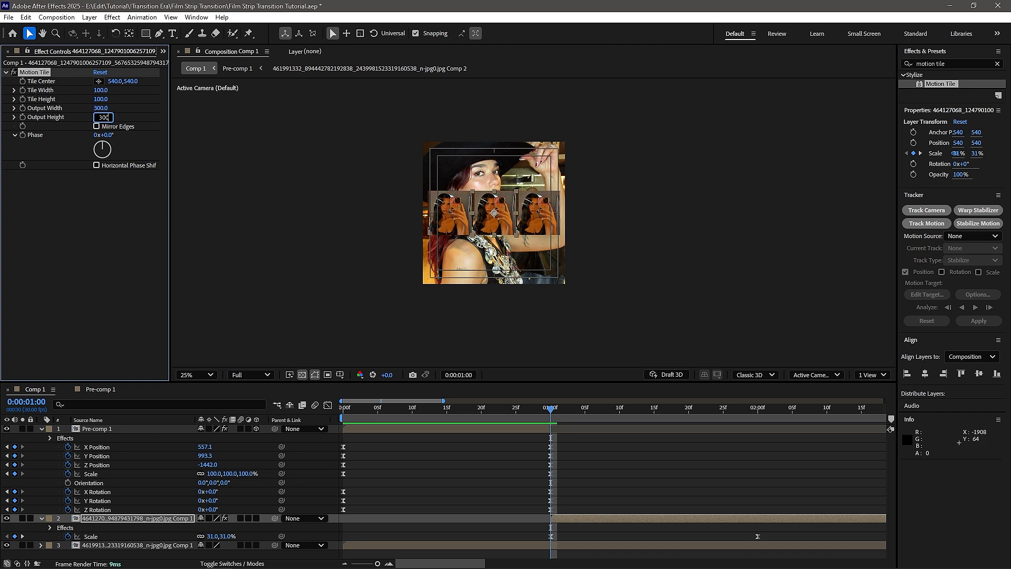
pyautogui.press('Return')
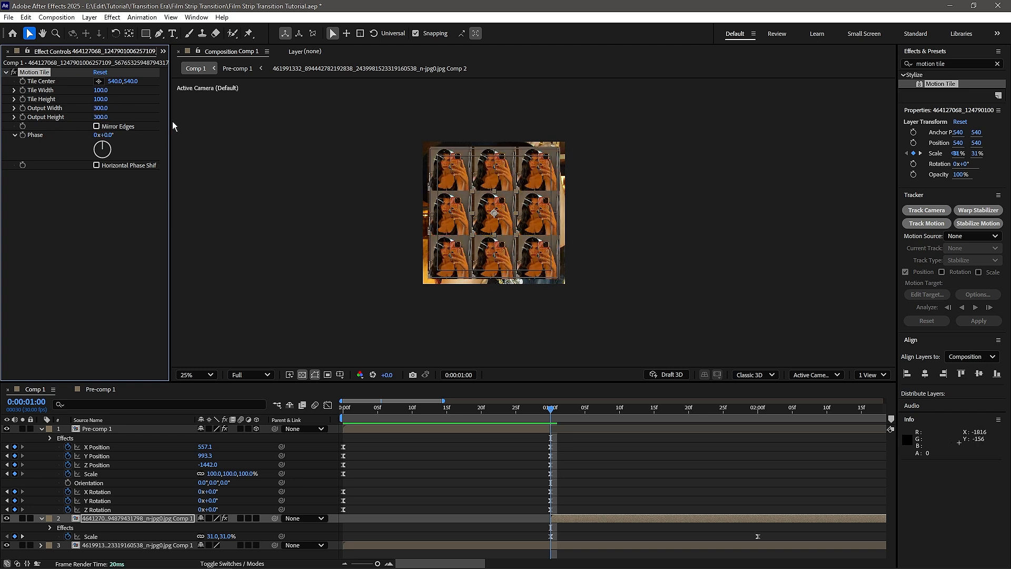
pyautogui.click(96, 126)
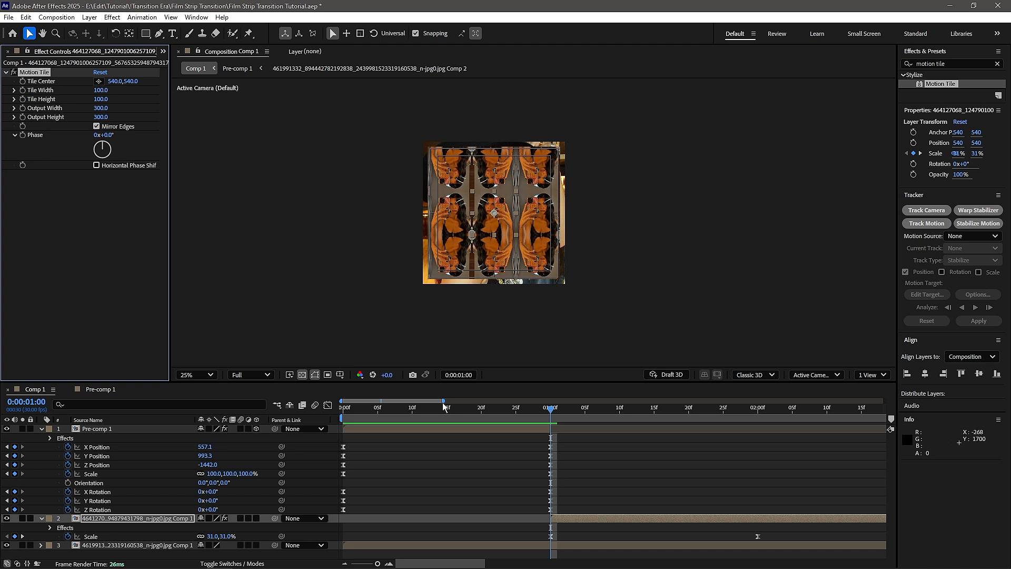
pyautogui.click(586, 488)
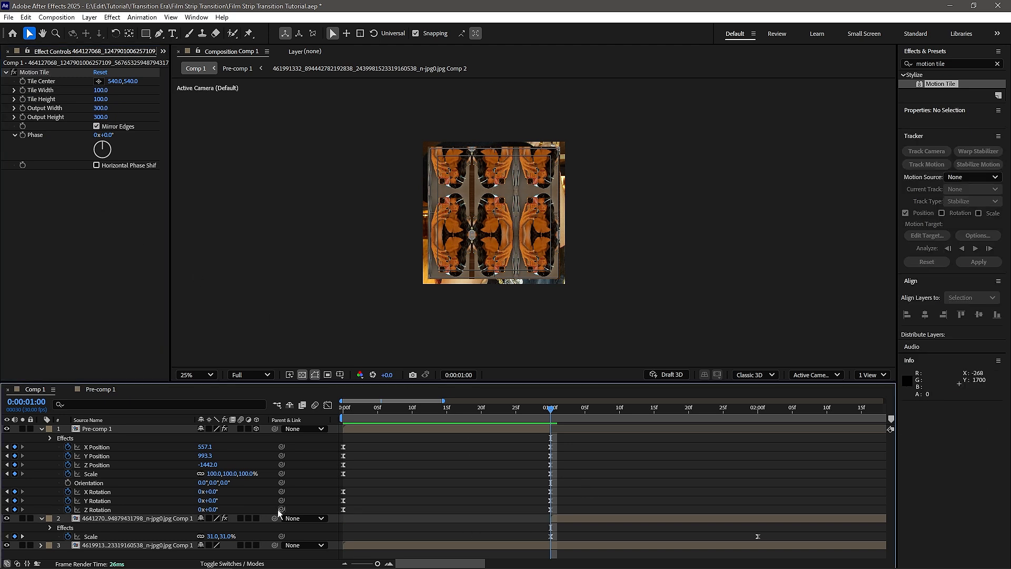
# Enable motion blur on all three layers, collapse their properties, and preview the transition from the start.
pyautogui.click(241, 545)
pyautogui.click(241, 428)
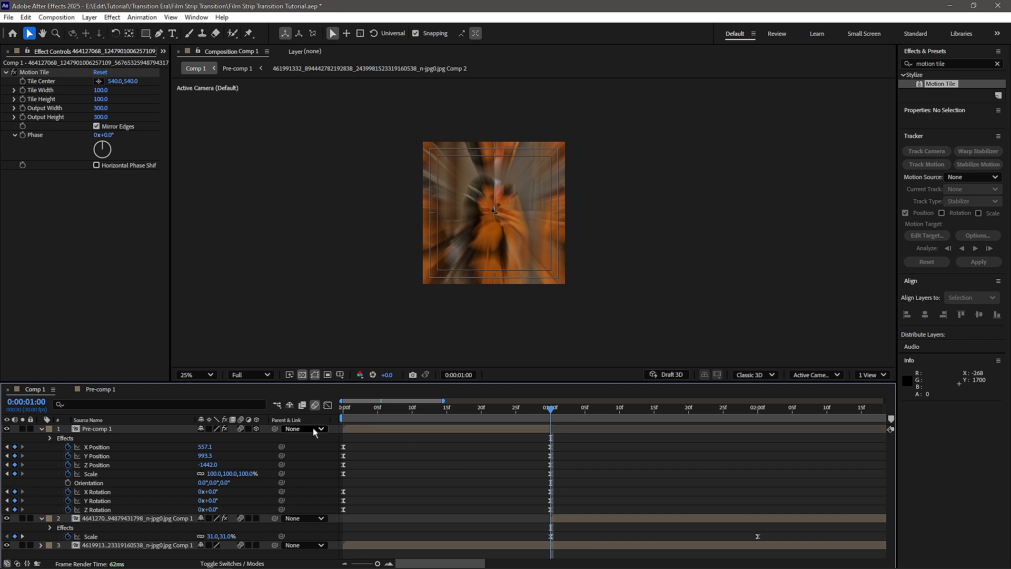
pyautogui.press('e')
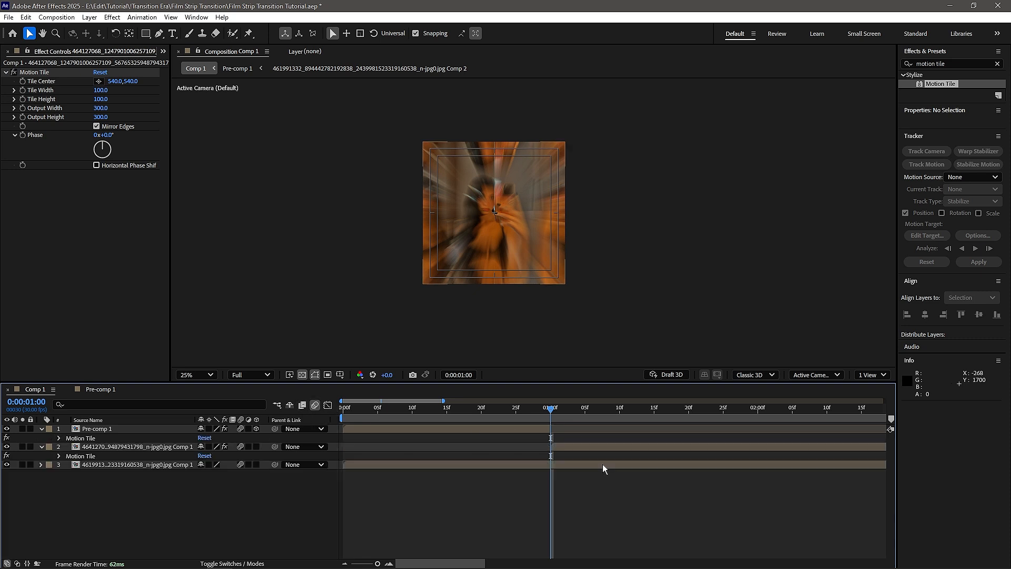
pyautogui.press('e')
pyautogui.moveTo(550, 412); pyautogui.dragTo(337, 412)
pyautogui.press('space')
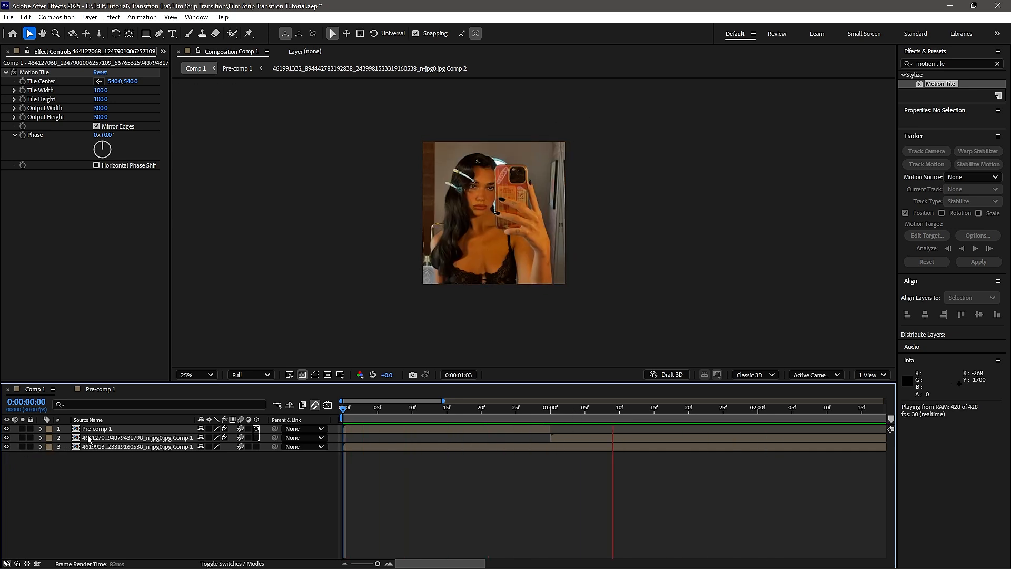
pyautogui.press('space')
pyautogui.press('space')
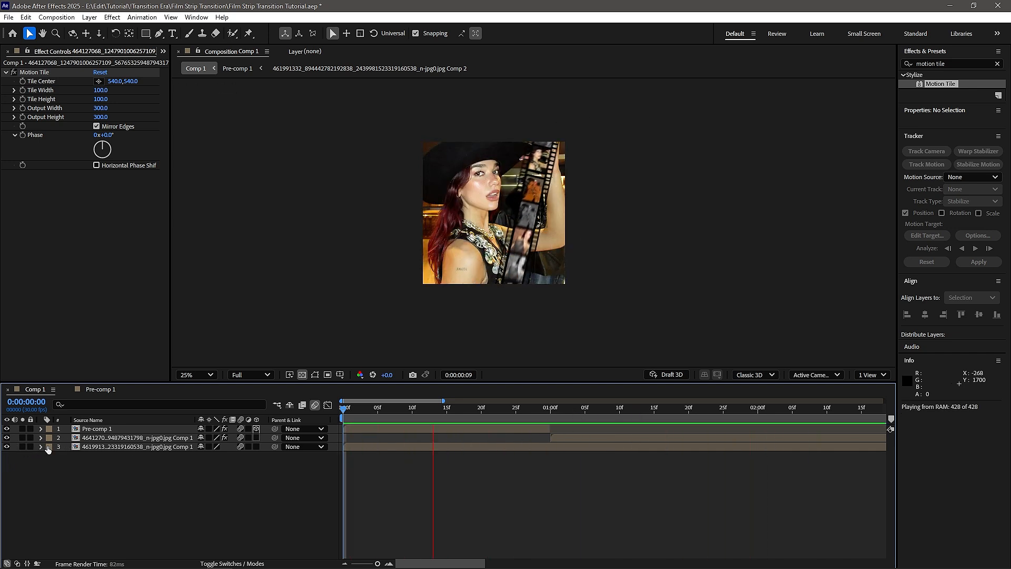
pyautogui.press('space')
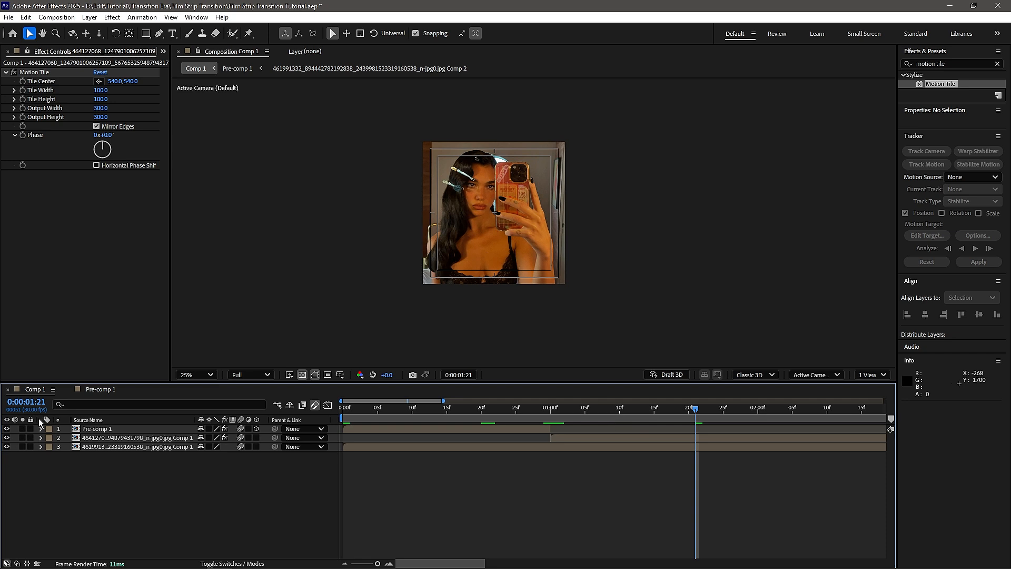
pyautogui.press('space')
# Pre-compose all three layers of Comp 1 into Pre-comp 2.
pyautogui.click(88, 420)
pyautogui.click(106, 429)
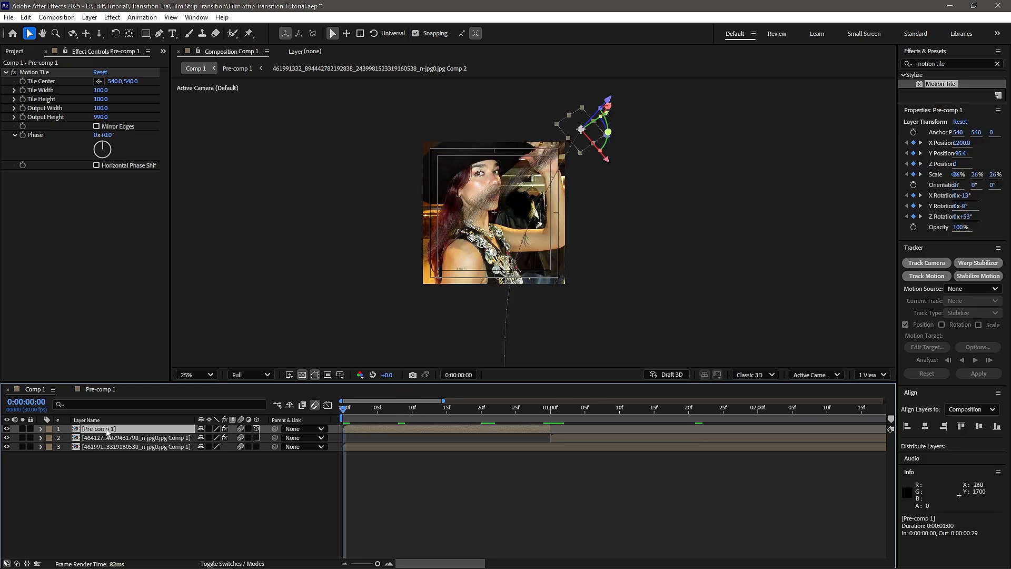
pyautogui.keyDown('shift'); pyautogui.click(138, 448); pyautogui.keyUp('shift')
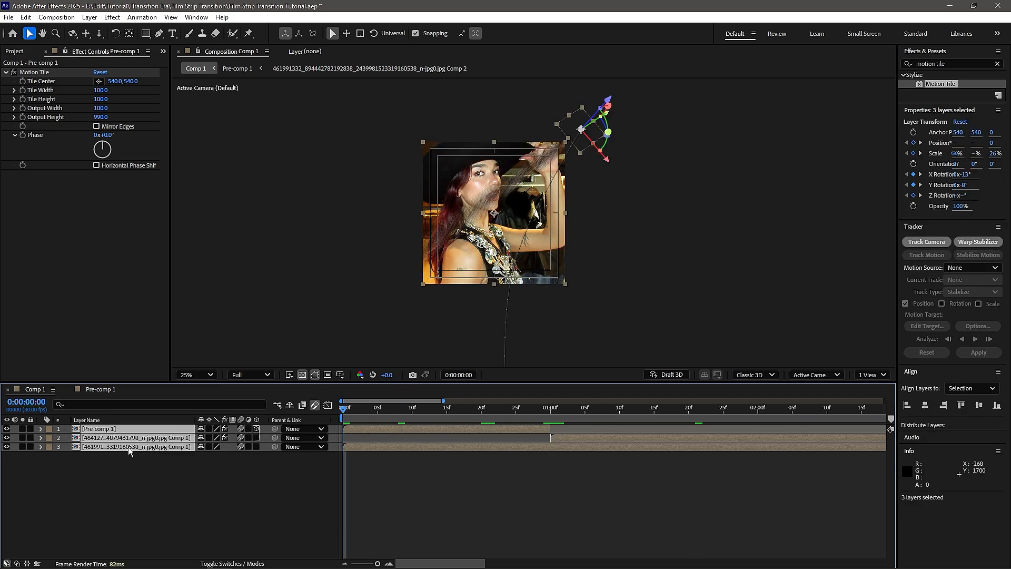
pyautogui.click(165, 466)
pyautogui.click(139, 428)
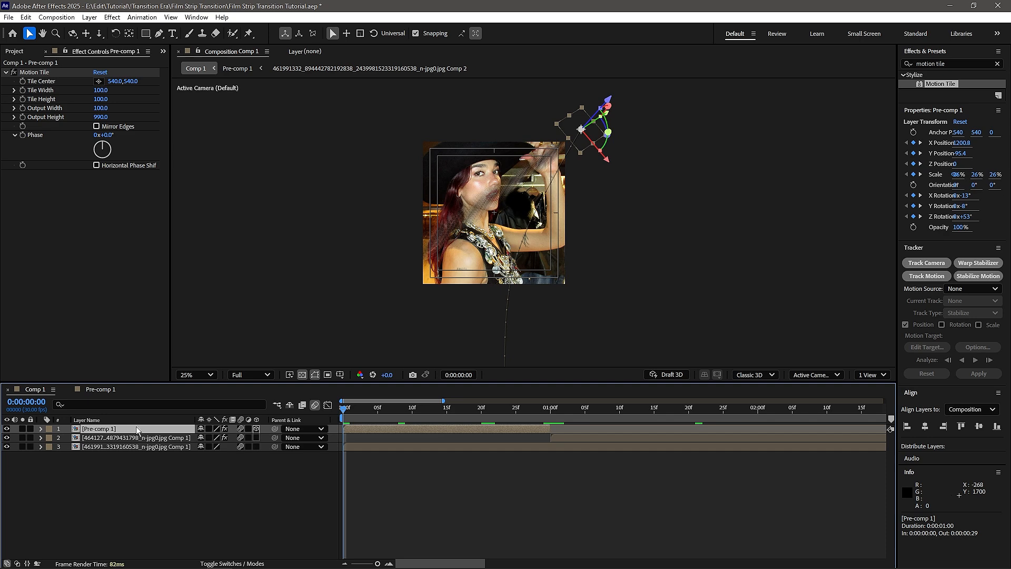
pyautogui.keyDown('shift'); pyautogui.click(148, 446); pyautogui.keyUp('shift')
pyautogui.rightClick(174, 447)
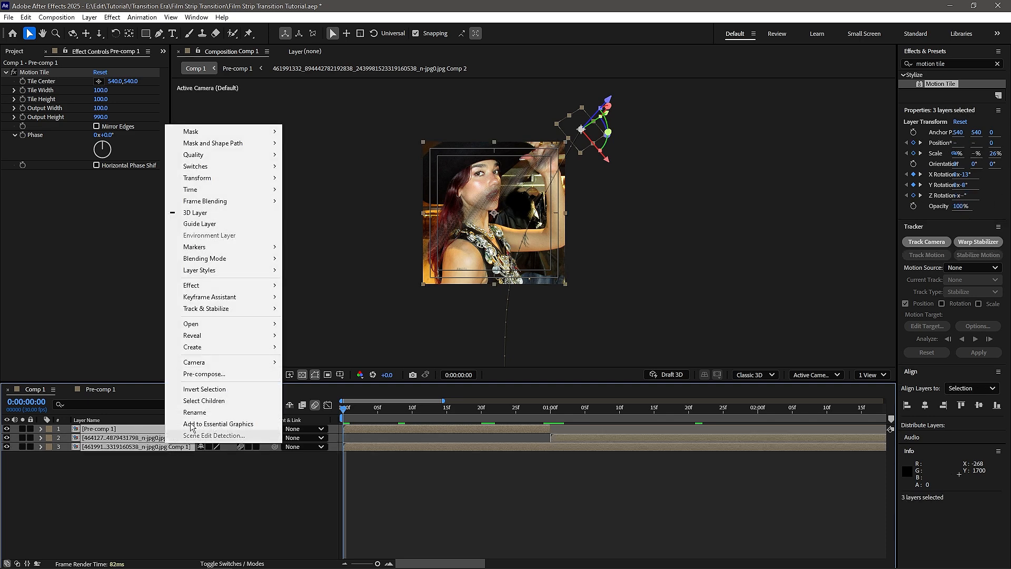
pyautogui.click(211, 372)
pyautogui.click(558, 368)
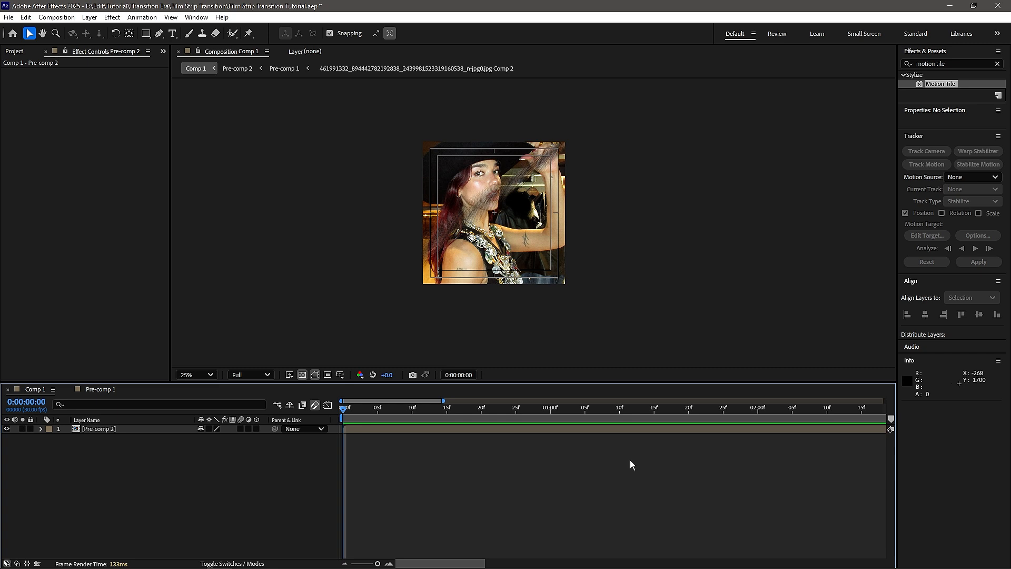
# Add an adjustment layer above Pre-comp 2 and duplicate it three times.
pyautogui.rightClick(473, 453)
pyautogui.moveTo(569, 361)
pyautogui.rightClick(411, 517)
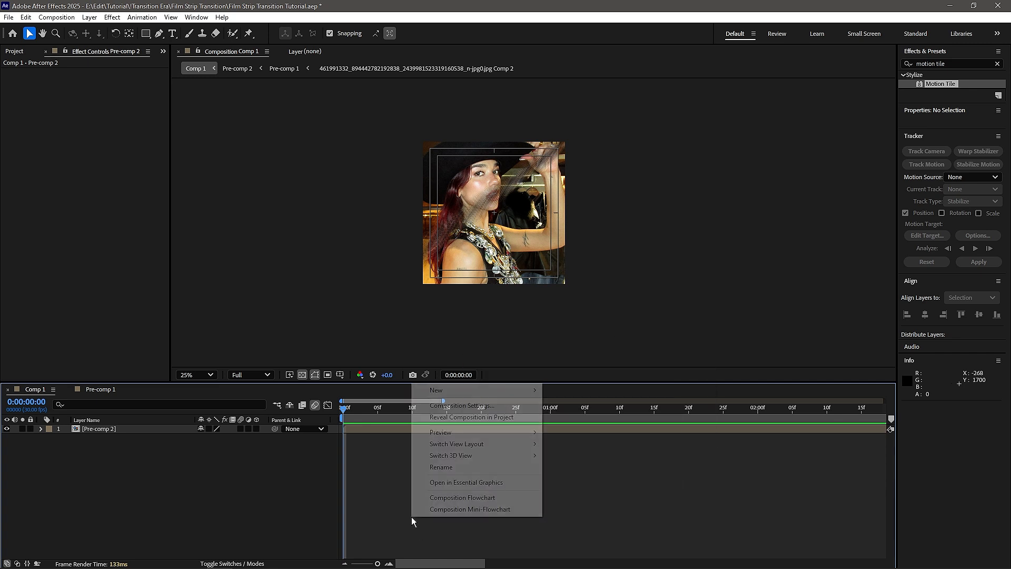
pyautogui.click(591, 476)
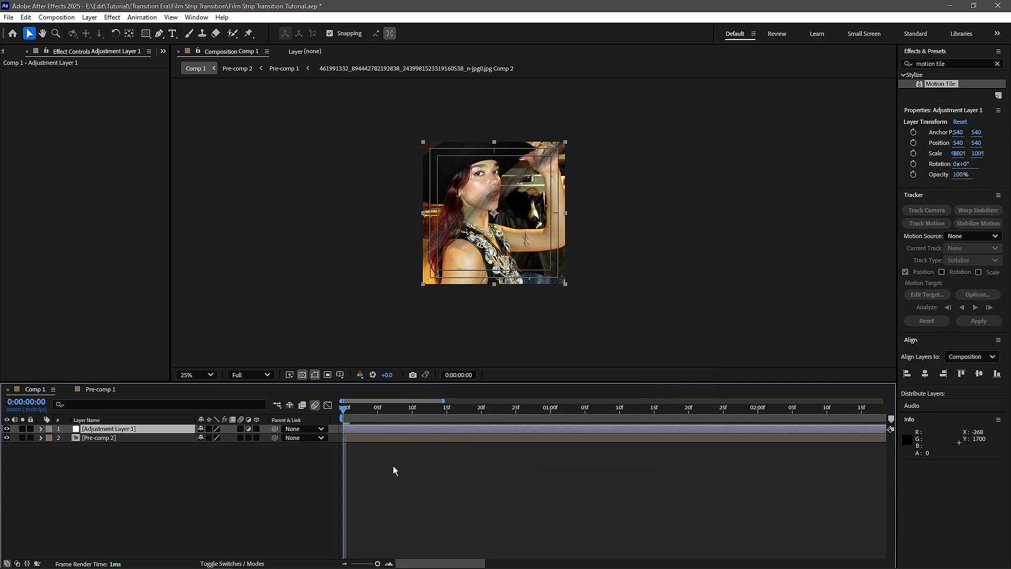
pyautogui.hotkey('ctrl', 'd')
pyautogui.hotkey('ctrl', 'd')
pyautogui.hotkey('ctrl', 'd')
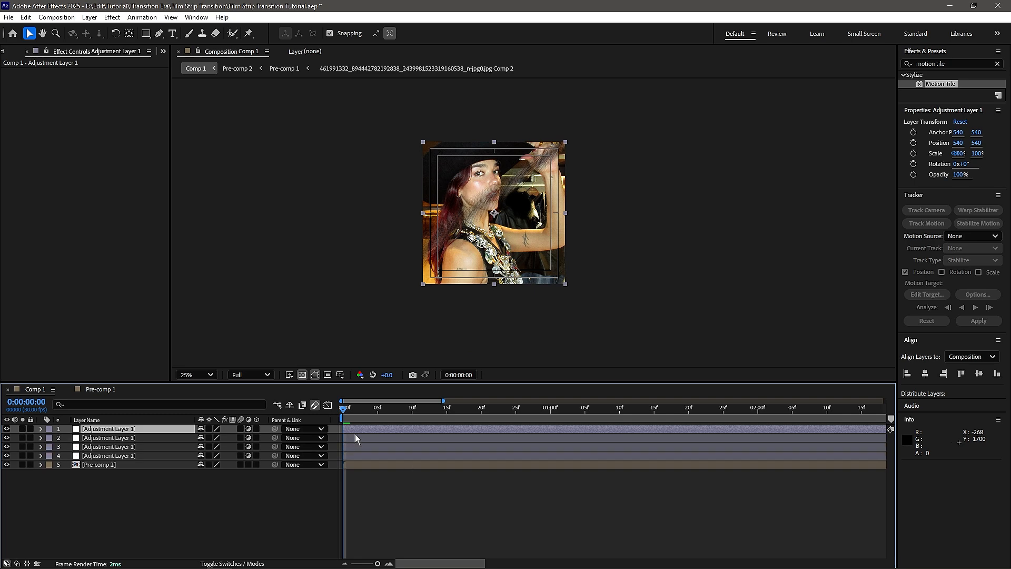
# Apply Slaidaep presets to the two lowest adjustment layers, using Slaidaep Turb Shake on layer 3, and trim layer 2 to start at one second.
pyautogui.click(370, 457)
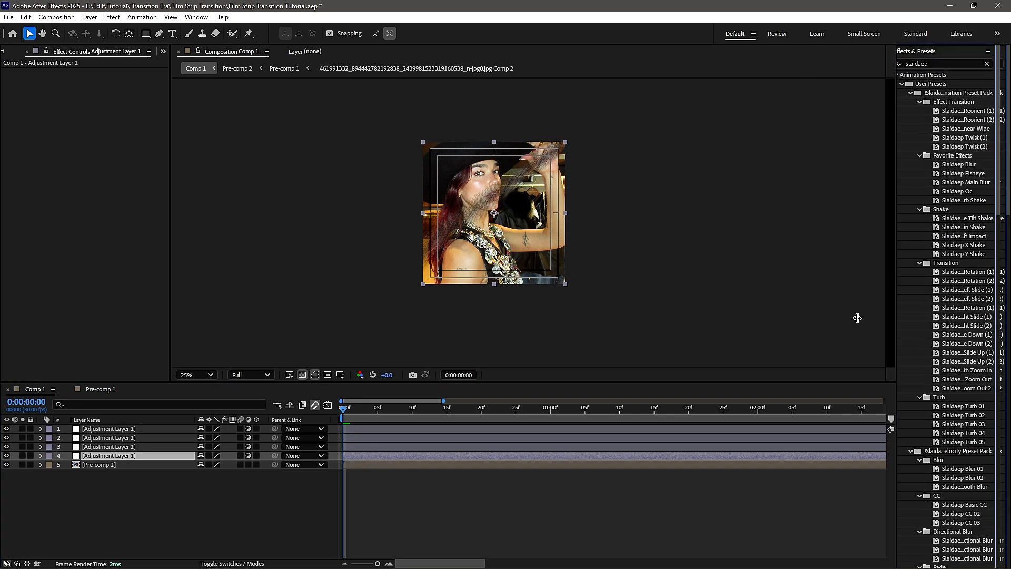
pyautogui.moveTo(919, 379); pyautogui.dragTo(521, 459)
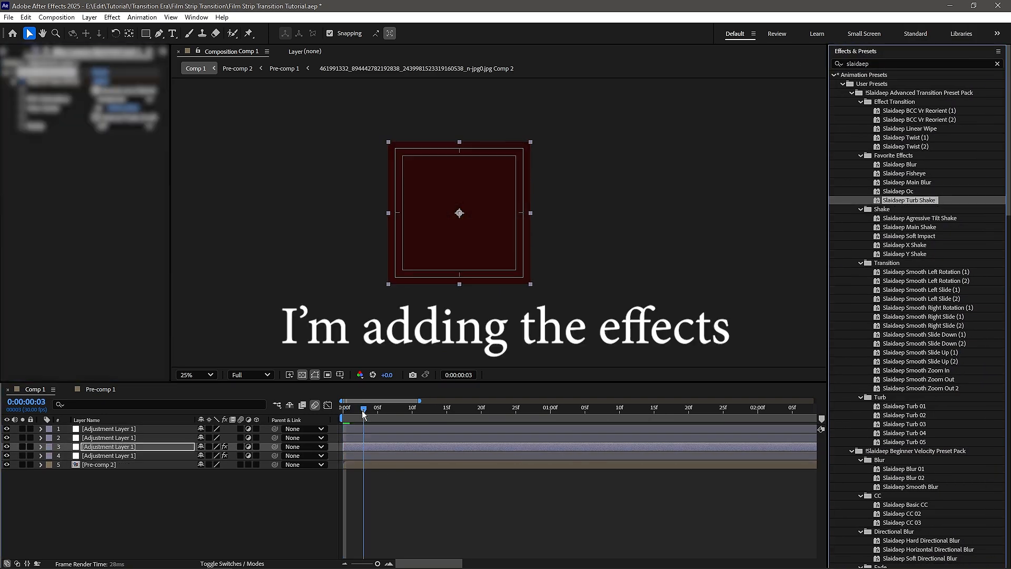
pyautogui.click(566, 437)
pyautogui.hotkey('alt', '[')
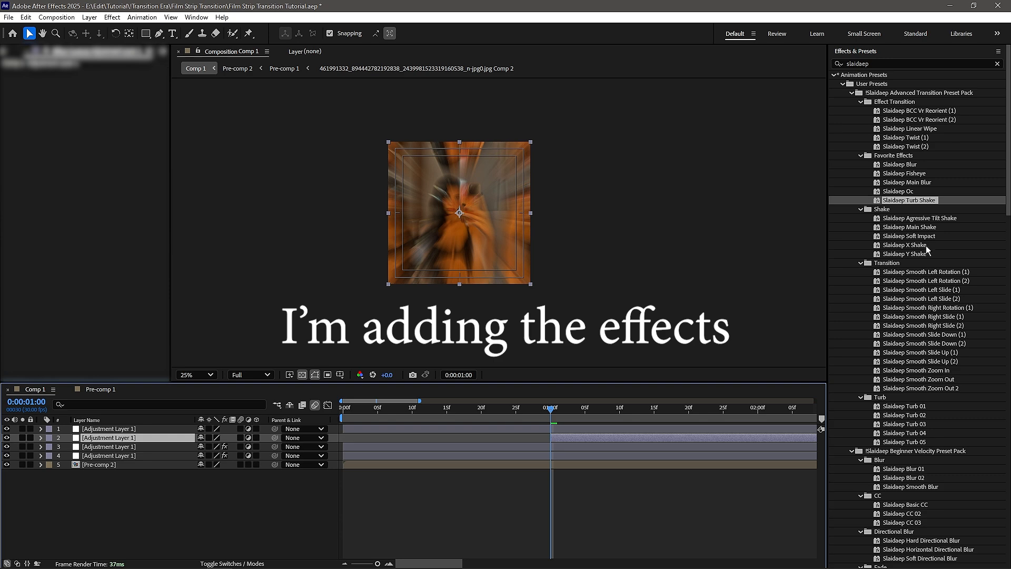
# Try the Slaidaep Main Shake, Soft Impact and other presets on the second adjustment layer, previewing and undoing them.
pyautogui.doubleClick(919, 228)
pyautogui.press('space')
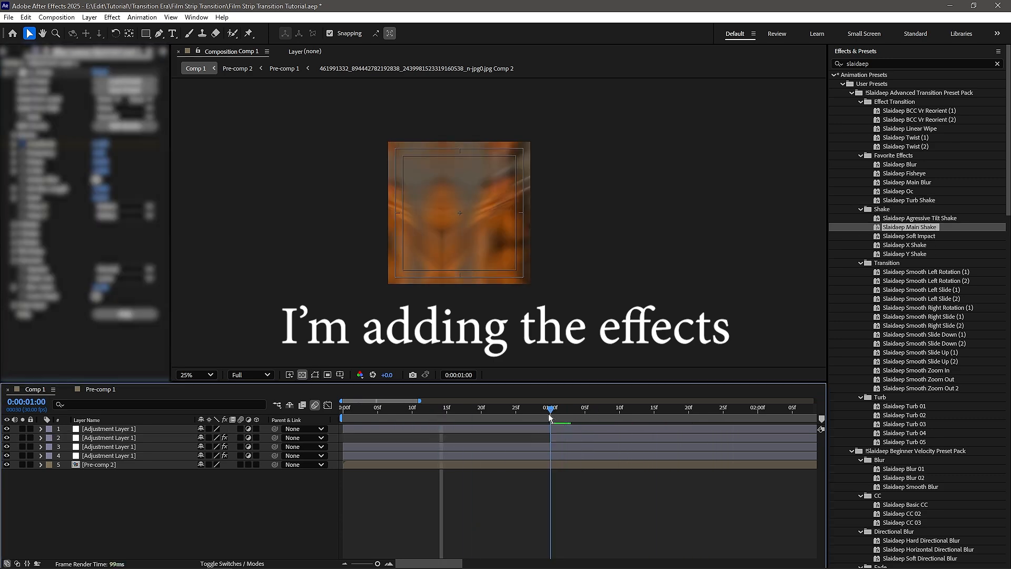
pyautogui.press('space')
pyautogui.hotkey('ctrl', 'z')
pyautogui.click(588, 438)
pyautogui.doubleClick(908, 236)
pyautogui.hotkey('ctrl', 'z')
pyautogui.doubleClick(926, 182)
pyautogui.press('space')
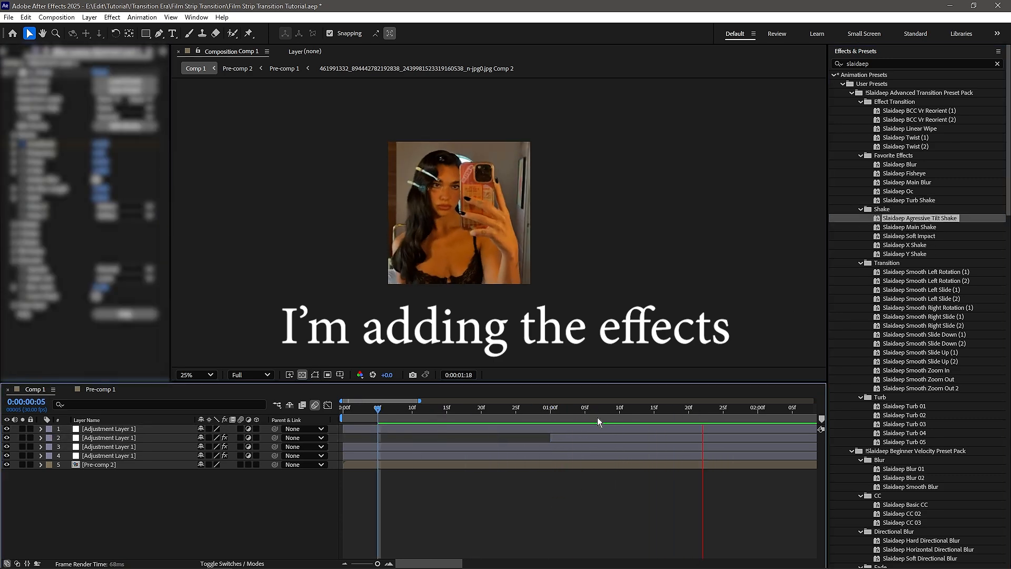
pyautogui.press('space')
pyautogui.hotkey('ctrl', 'z')
pyautogui.doubleClick(919, 174)
pyautogui.hotkey('ctrl', 'z')
# Apply Slaidaep Agressive Tilt Shake and Slaidaep Main Blur to the second adjustment layer, and Slaidaep Fisheye to the top one.
pyautogui.doubleClick(920, 218)
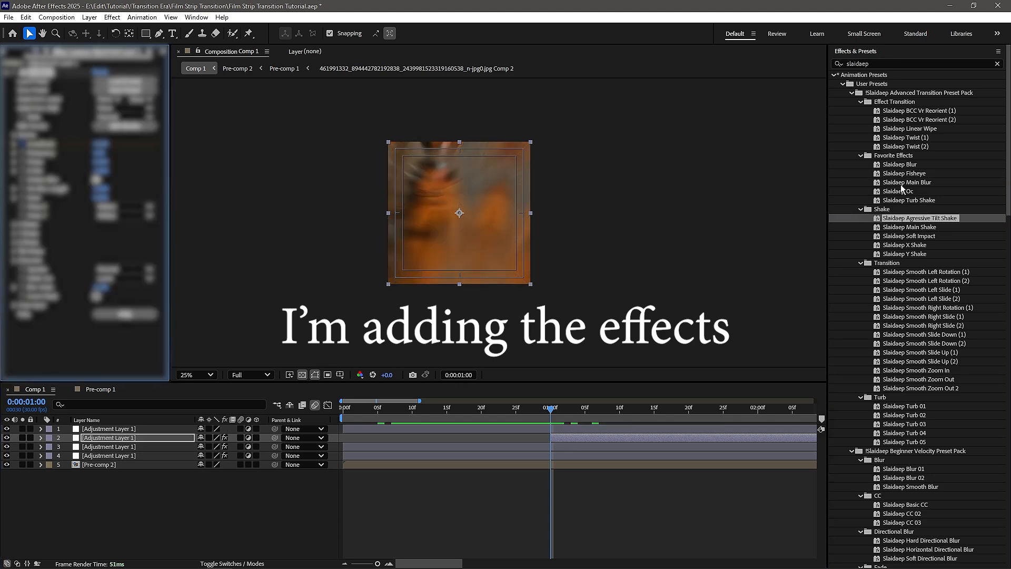
pyautogui.doubleClick(904, 182)
pyautogui.click(606, 428)
pyautogui.scroll(-3, 953, 431)
pyautogui.doubleClick(921, 336)
pyautogui.scroll(3, 905, 302)
pyautogui.doubleClick(907, 173)
# Check the effect keyframes on all adjustment layers and end the work area at 0:00:01:29.
pyautogui.click(589, 519)
pyautogui.press('u')
pyautogui.press('n')
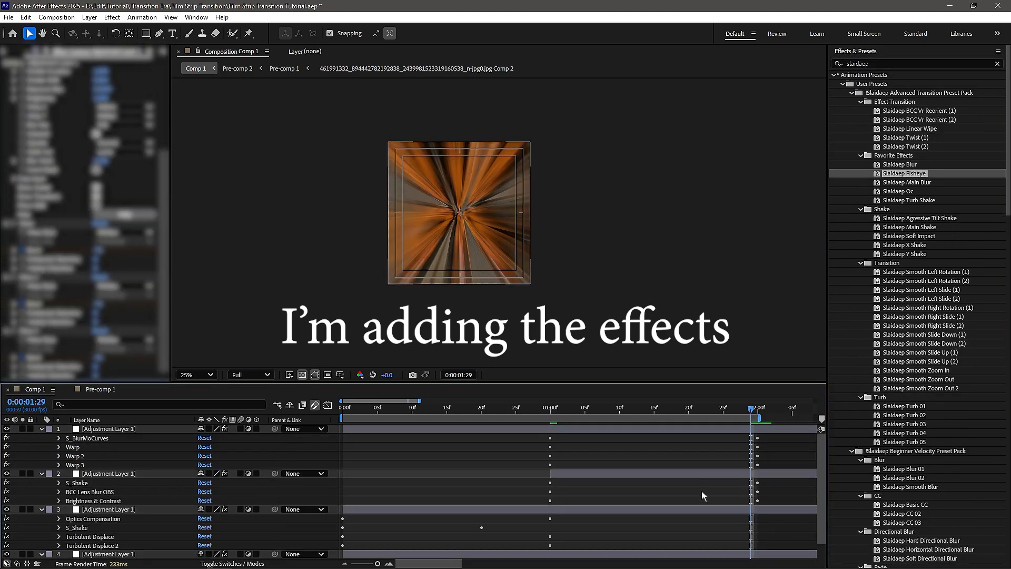
pyautogui.press('u')
# Preview the finished transition with its effects from the start of Comp 1.
pyautogui.press('Home')
pyautogui.press('space')
pyautogui.press('space')
pyautogui.click(420, 408)
pyautogui.press('Home')
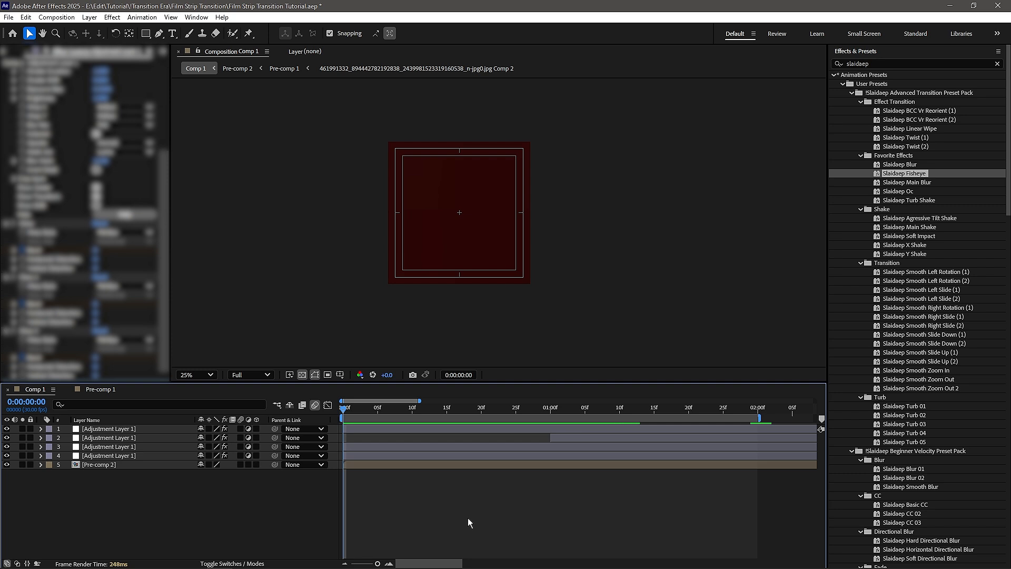
pyautogui.press('space')
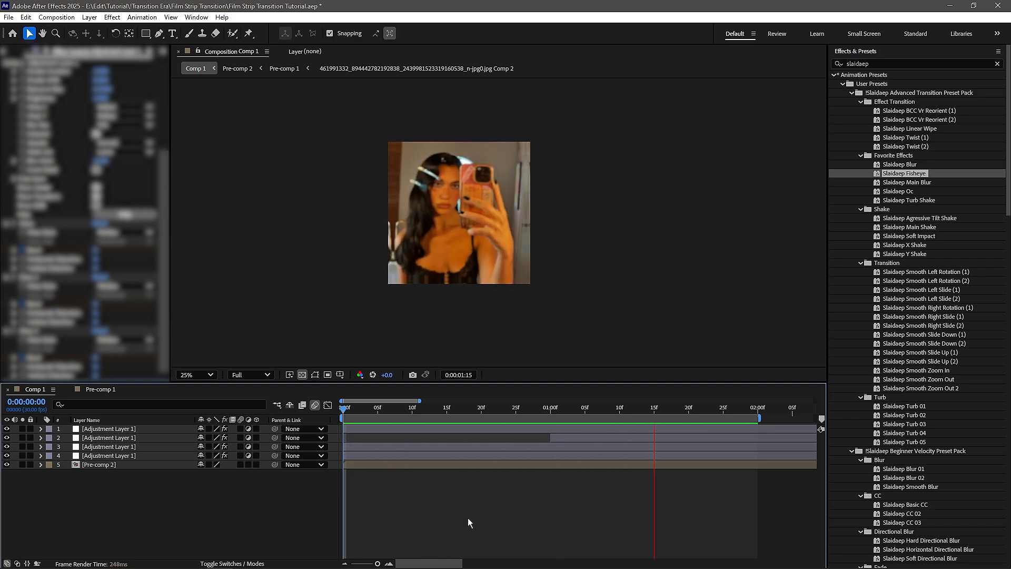